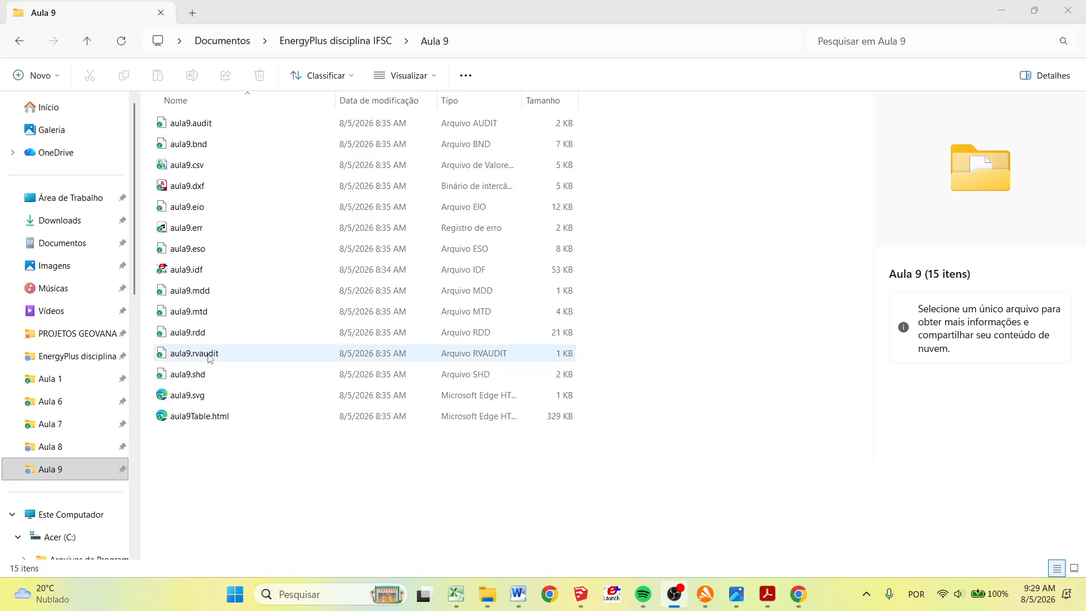
Copy aula9.idf from the Aula 9 folder into the Aula 10 folder.
{"action": "left_click", "coordinate": [208, 272]}
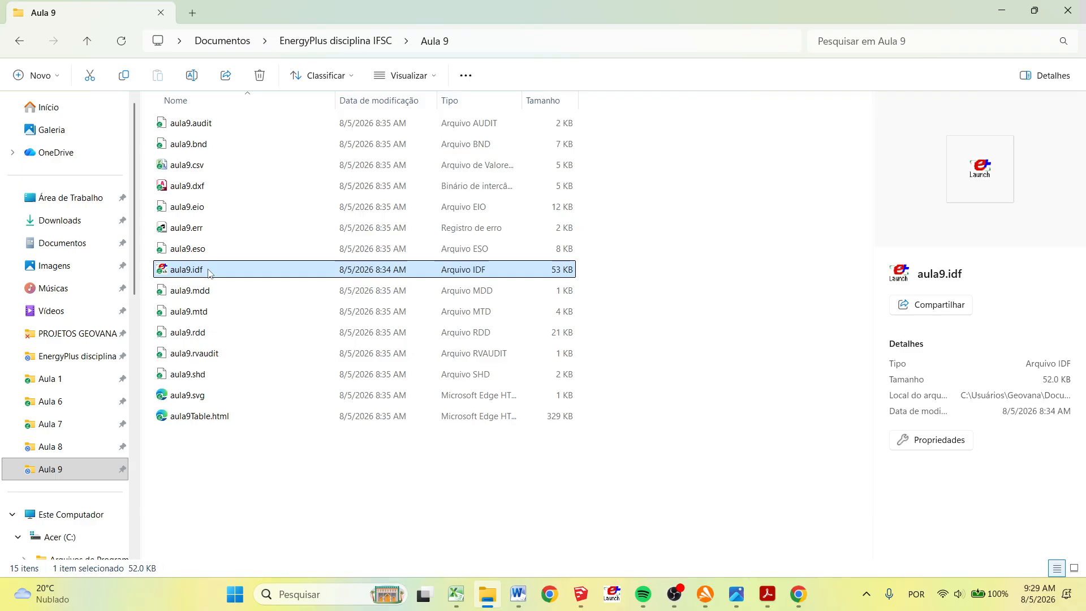
{"action": "key", "text": "ctrl+c"}
{"action": "scroll", "coordinate": [102, 433], "scroll_direction": "down", "scroll_amount": 2}
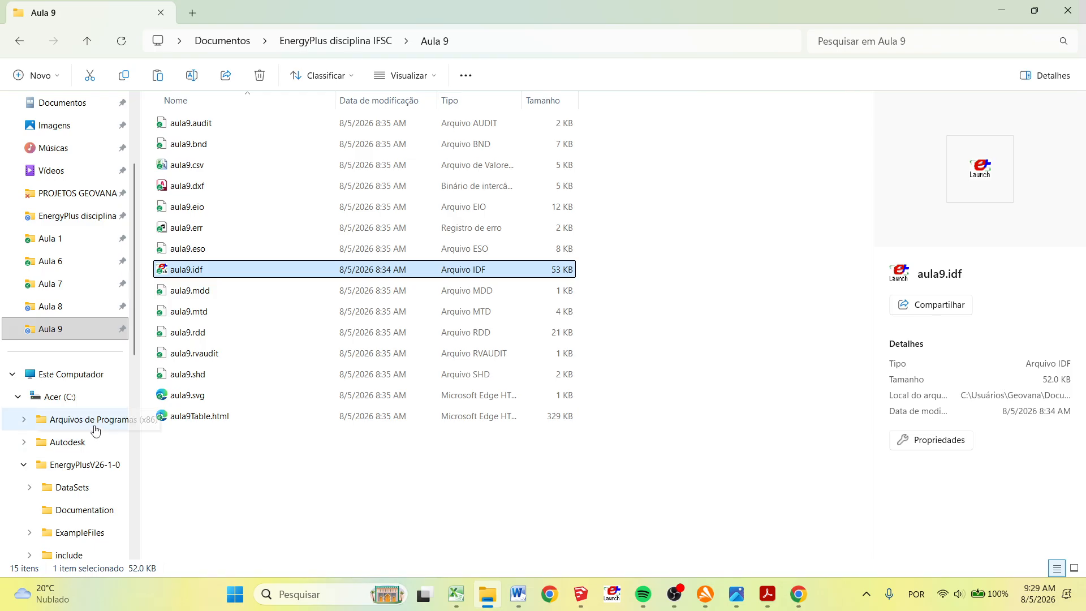
{"action": "left_click", "coordinate": [342, 44]}
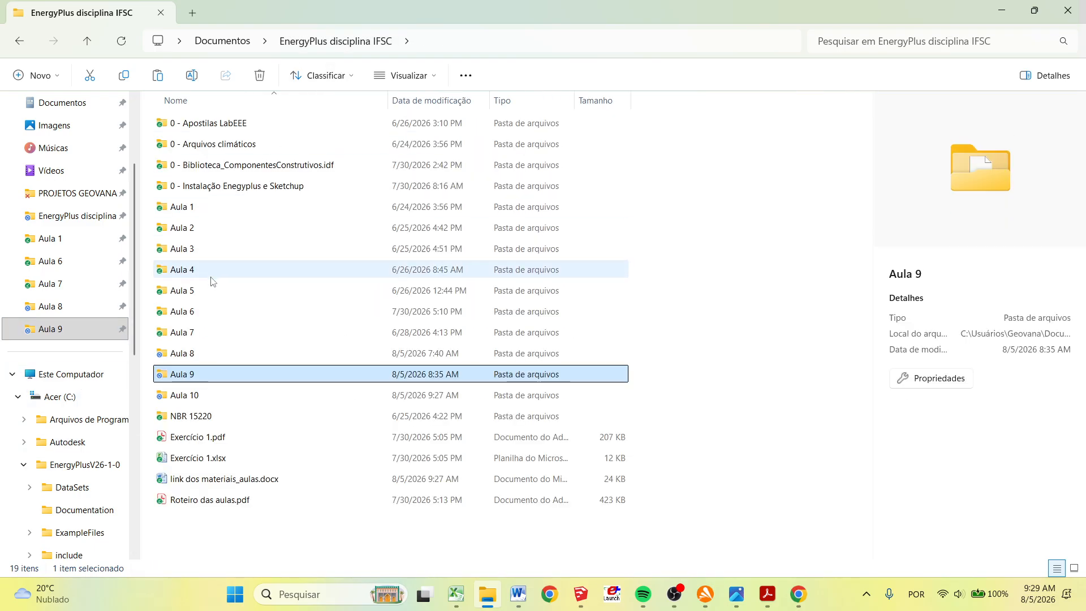
{"action": "double_click", "coordinate": [205, 394]}
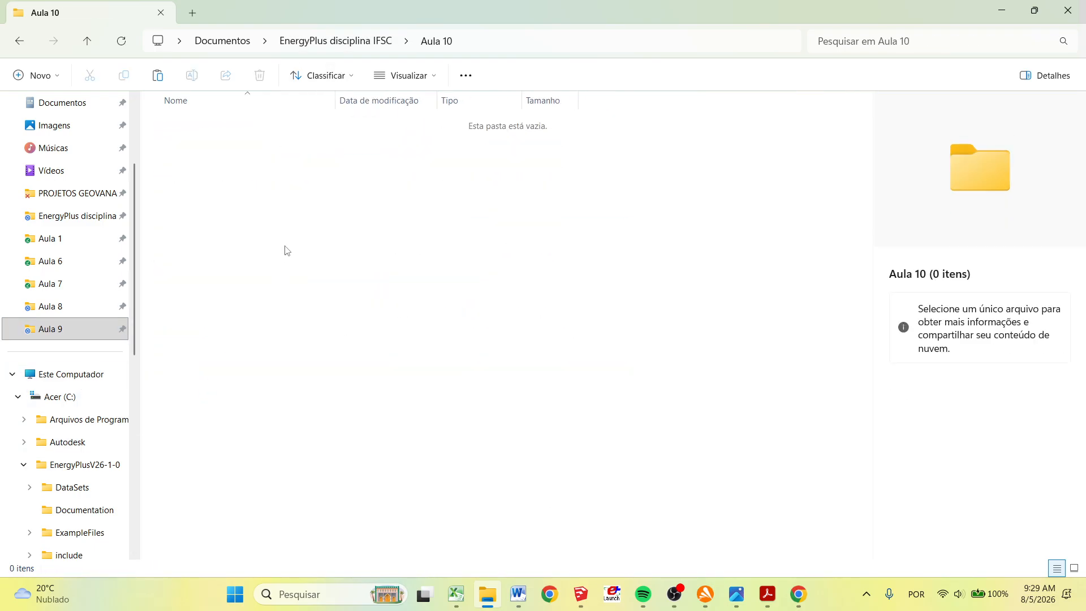
{"action": "key", "text": "ctrl+v"}
Rename the copied file in the Aula 10 folder as aula10.idf.
{"action": "left_click", "coordinate": [189, 123]}
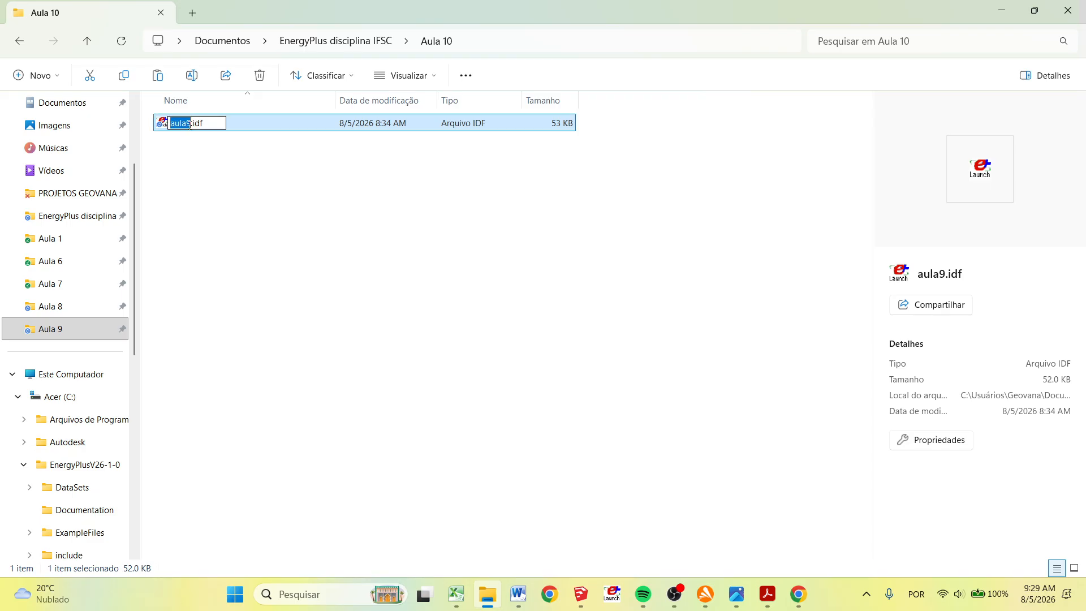
{"action": "left_click", "coordinate": [190, 123]}
{"action": "key", "text": "BackSpace"}
{"action": "type", "text": "10"}
{"action": "left_click", "coordinate": [249, 199]}
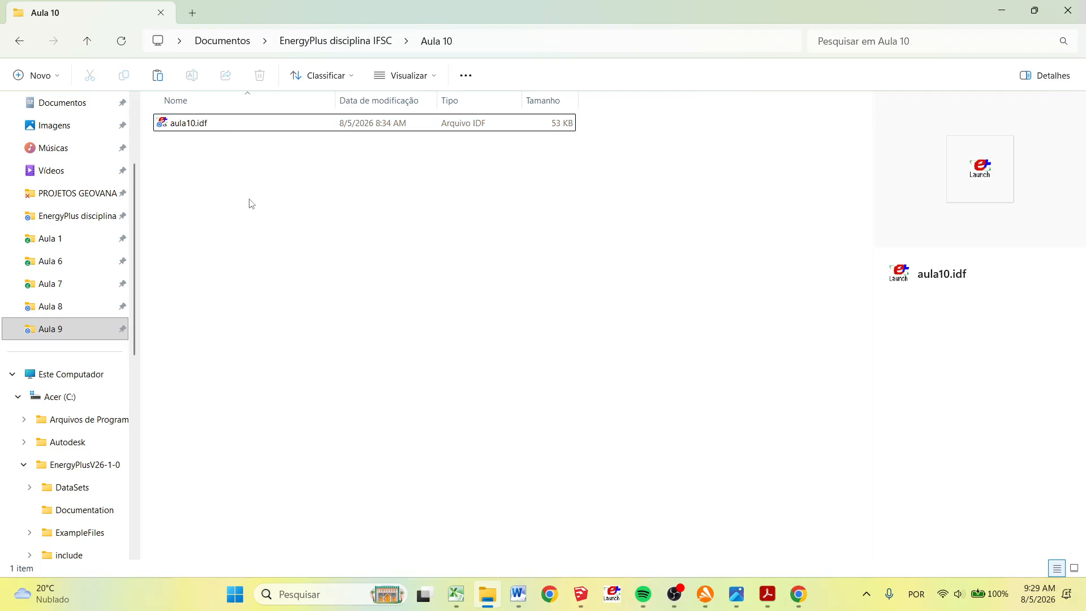
Open aula10.idf in EP-Launch, dismiss the extension error, and load the file in the IDF Editor.
{"action": "left_click", "coordinate": [209, 130]}
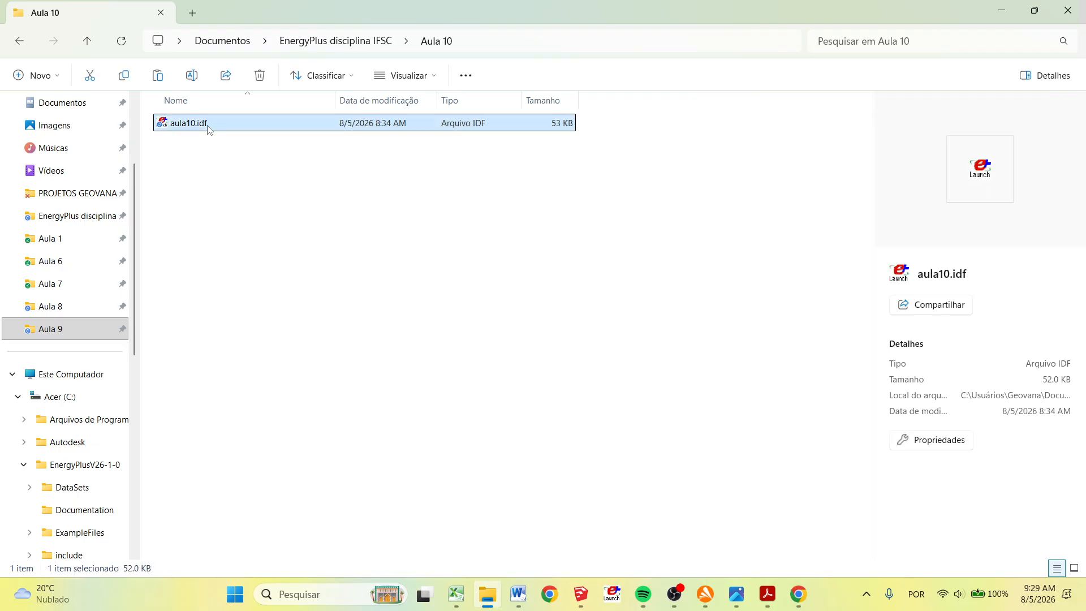
{"action": "double_click", "coordinate": [210, 130]}
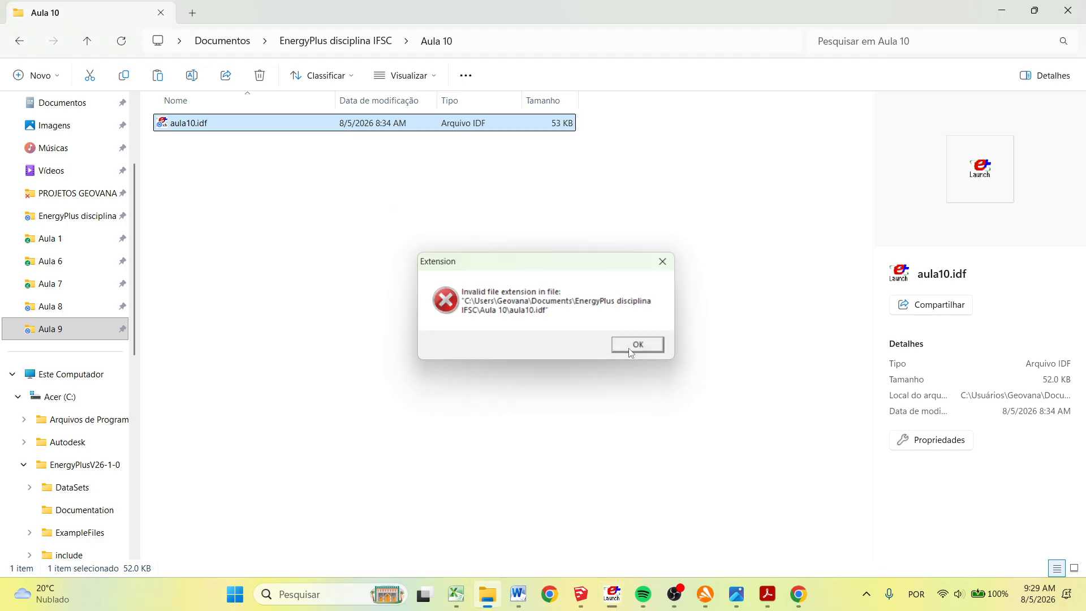
{"action": "left_click", "coordinate": [630, 350]}
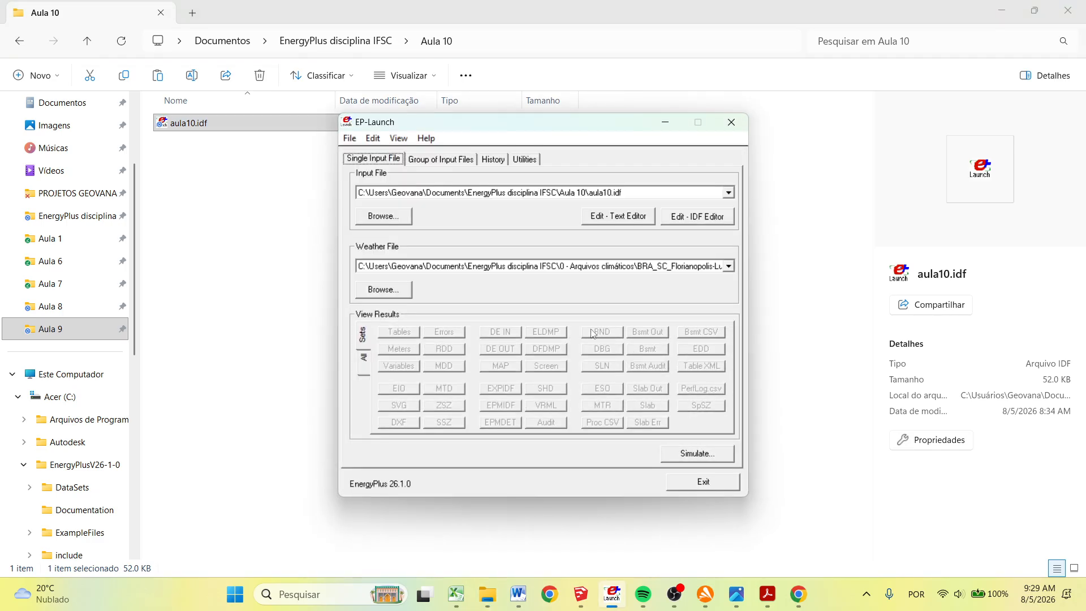
{"action": "left_click", "coordinate": [701, 214]}
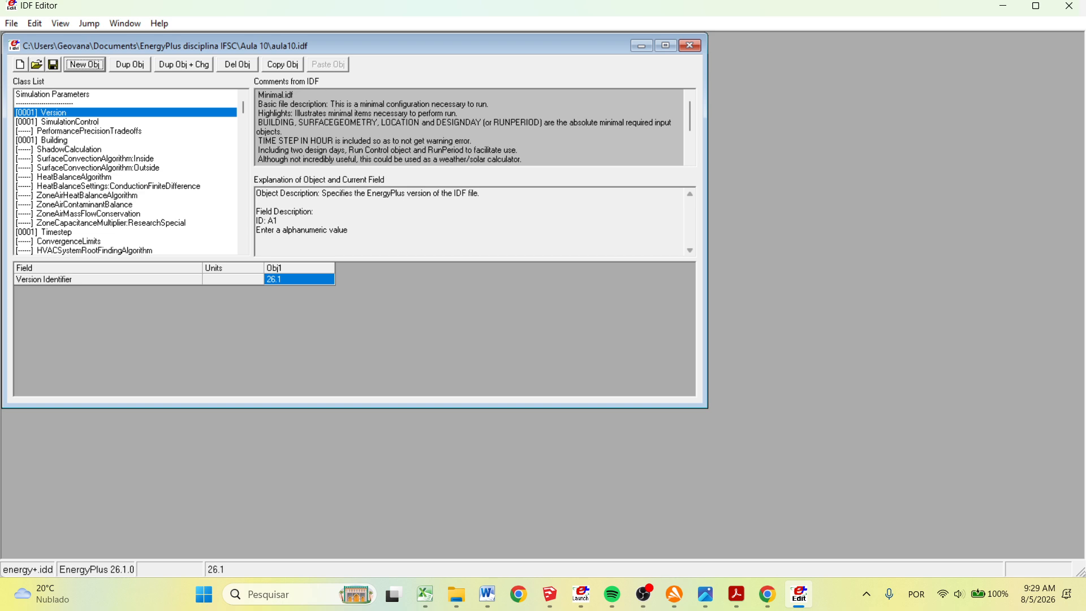
{"action": "key", "text": "alt+Tab"}
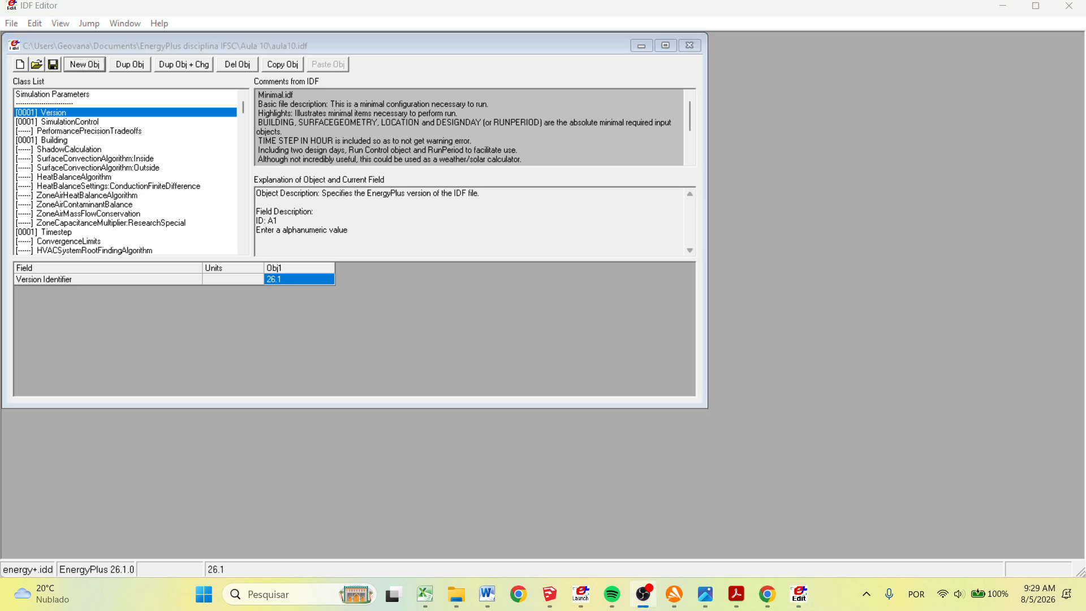
{"action": "key", "text": "alt+Tab"}
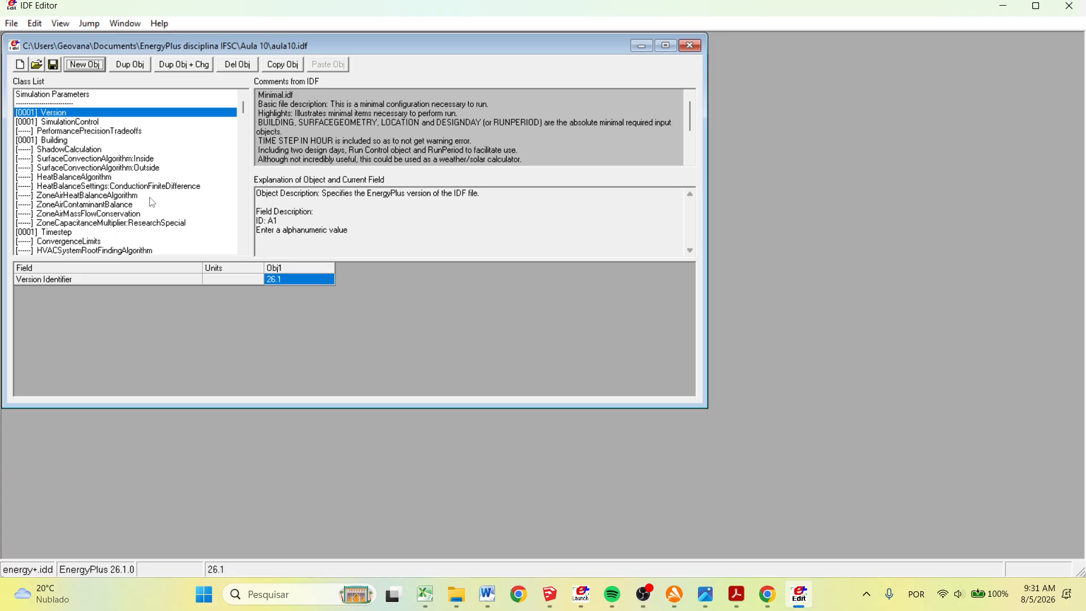
Add a new ScheduleTypeLimits object in the Schedules class group and name it Qualquer.
{"action": "scroll", "coordinate": [161, 192], "scroll_direction": "down", "scroll_amount": 4}
{"action": "scroll", "coordinate": [161, 192], "scroll_direction": "down", "scroll_amount": 10}
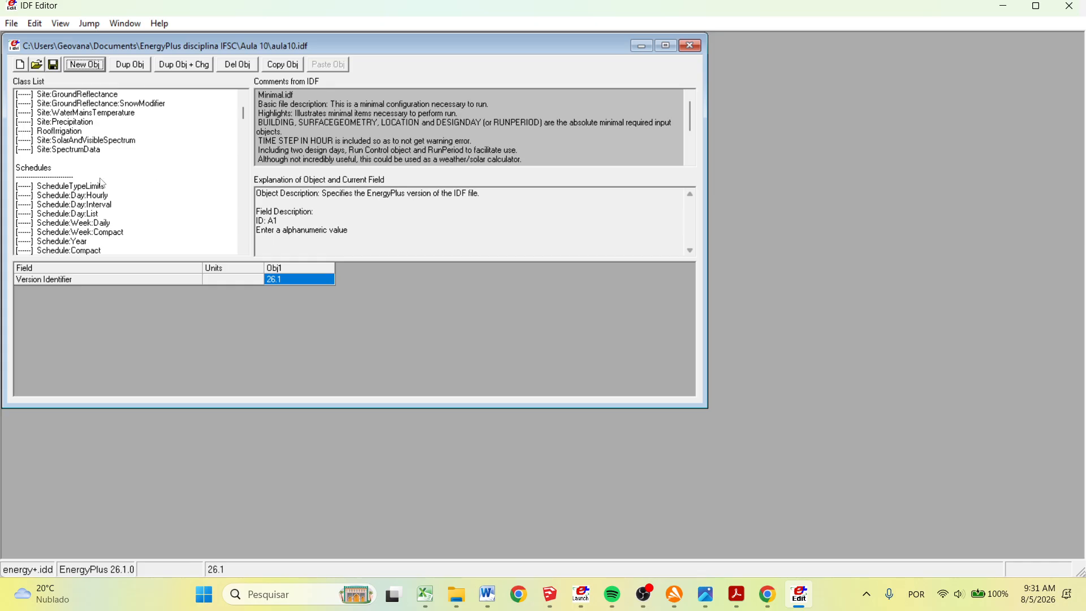
{"action": "scroll", "coordinate": [102, 181], "scroll_direction": "down", "scroll_amount": 1}
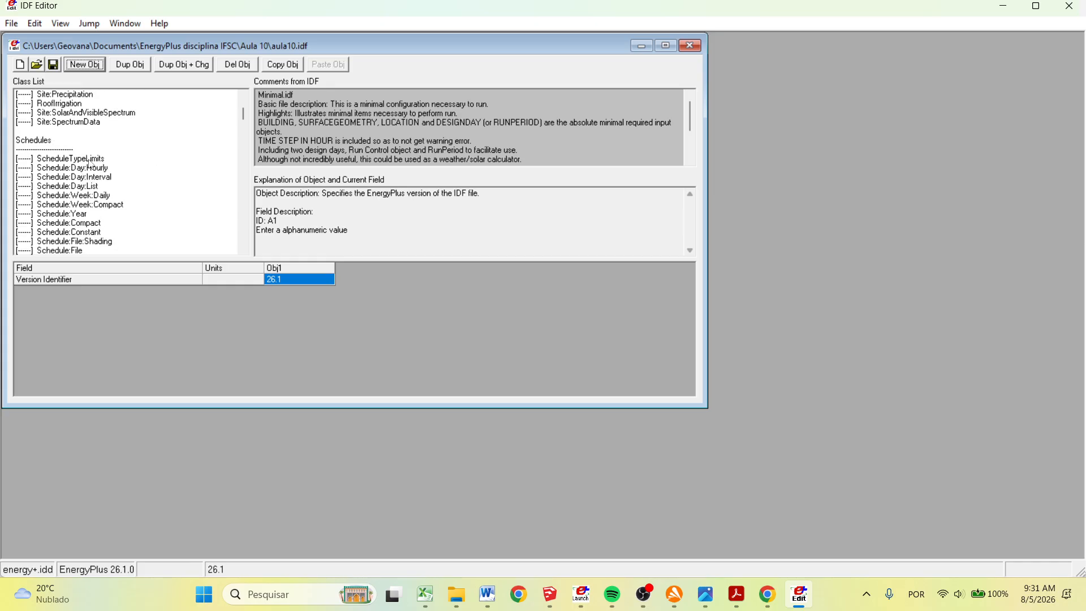
{"action": "left_click", "coordinate": [89, 160]}
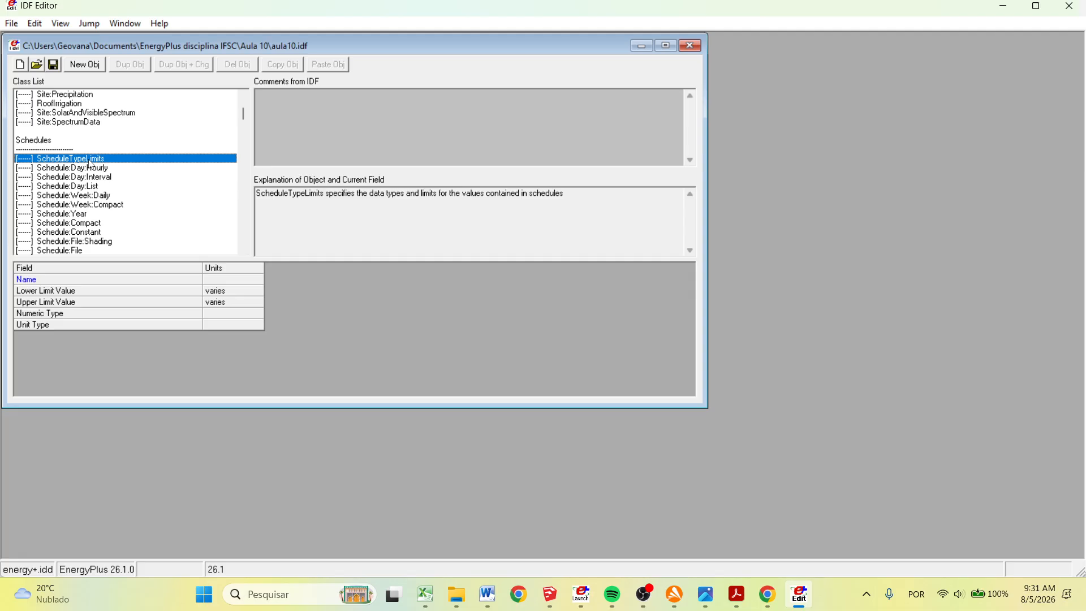
{"action": "left_click", "coordinate": [96, 71]}
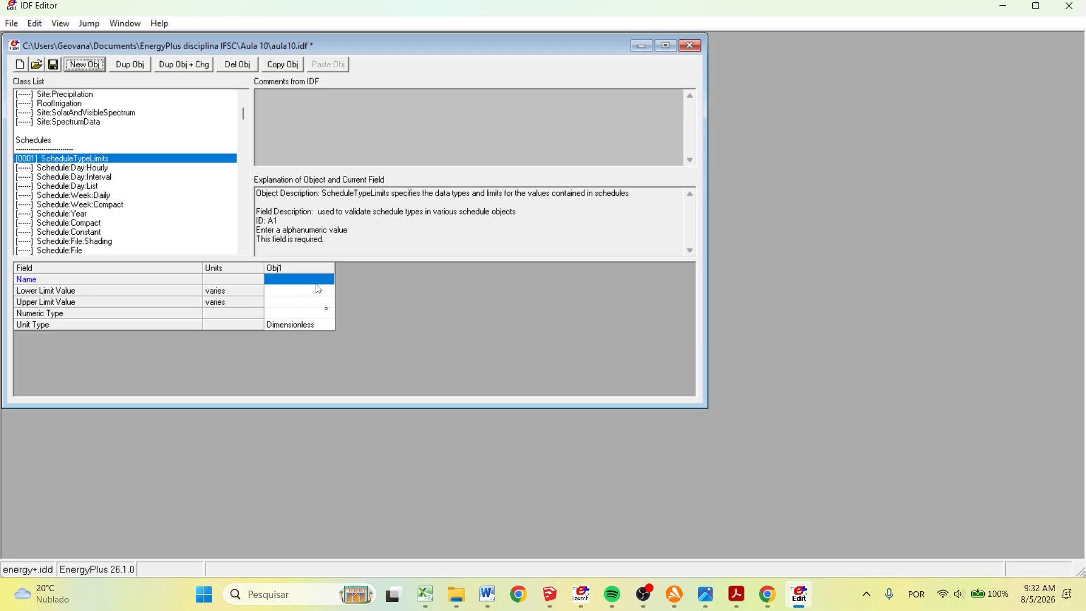
{"action": "left_click", "coordinate": [318, 280]}
{"action": "left_click", "coordinate": [320, 280]}
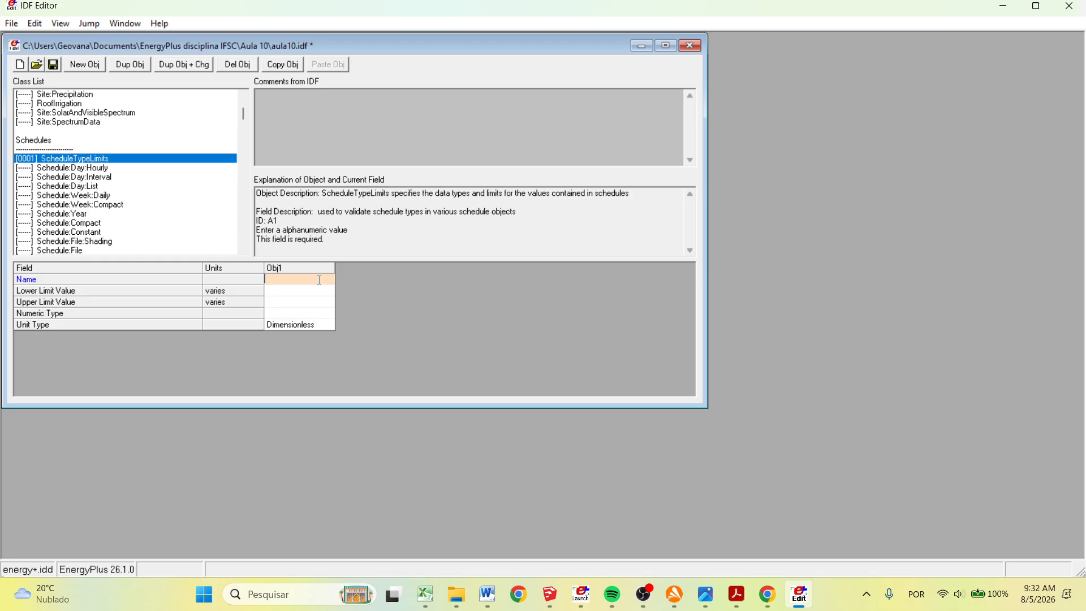
{"action": "type", "text": "Qualquer"}
Set the Qualquer type limits to lower limit 0, upper limit 1000 and numeric type Continuous.
{"action": "left_click", "coordinate": [293, 295]}
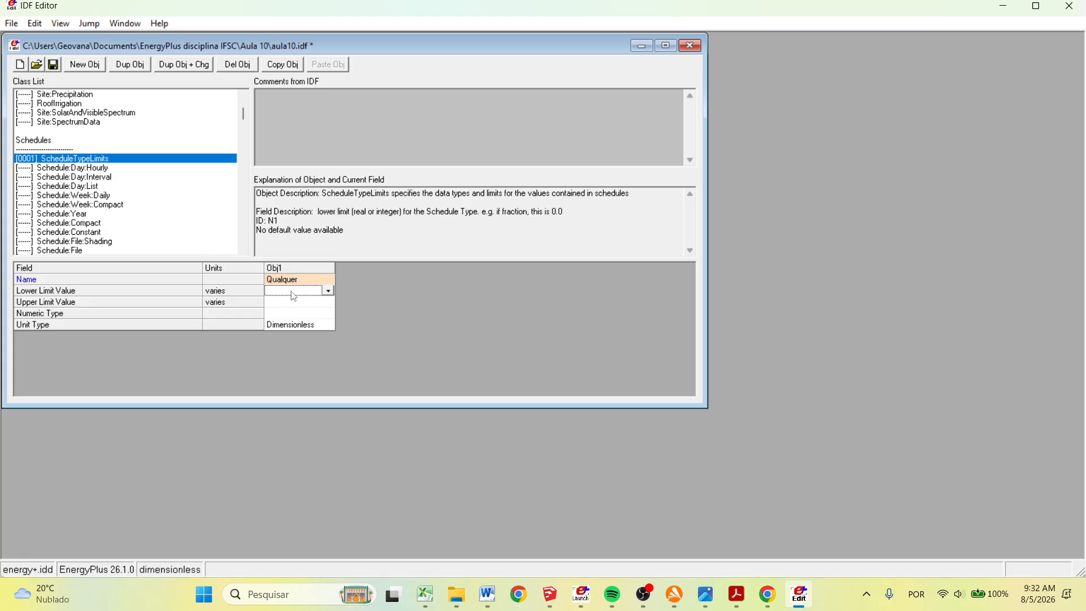
{"action": "left_click", "coordinate": [327, 291]}
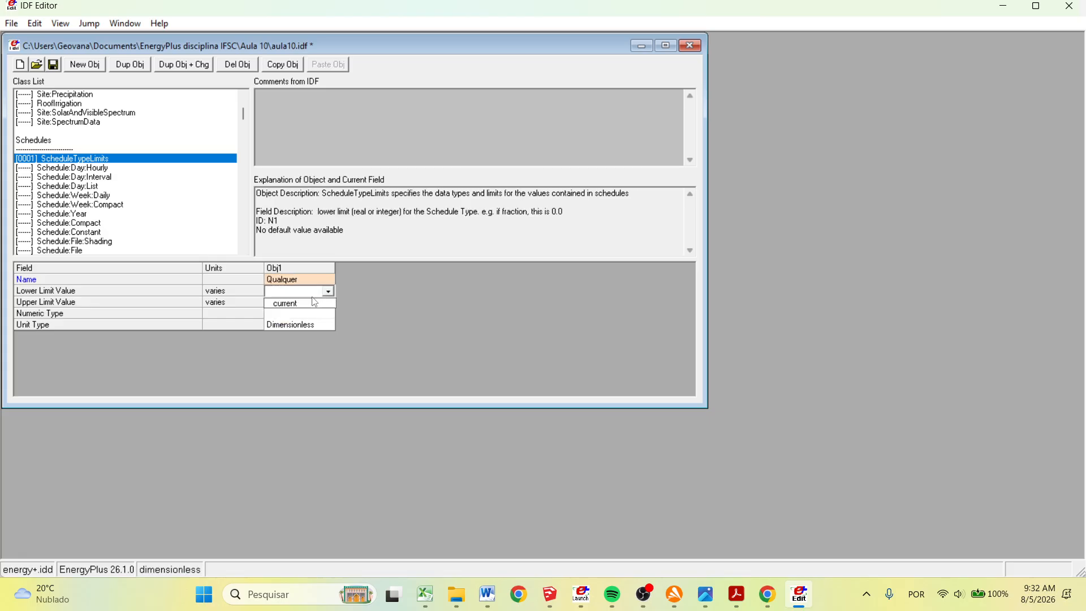
{"action": "type", "text": "0"}
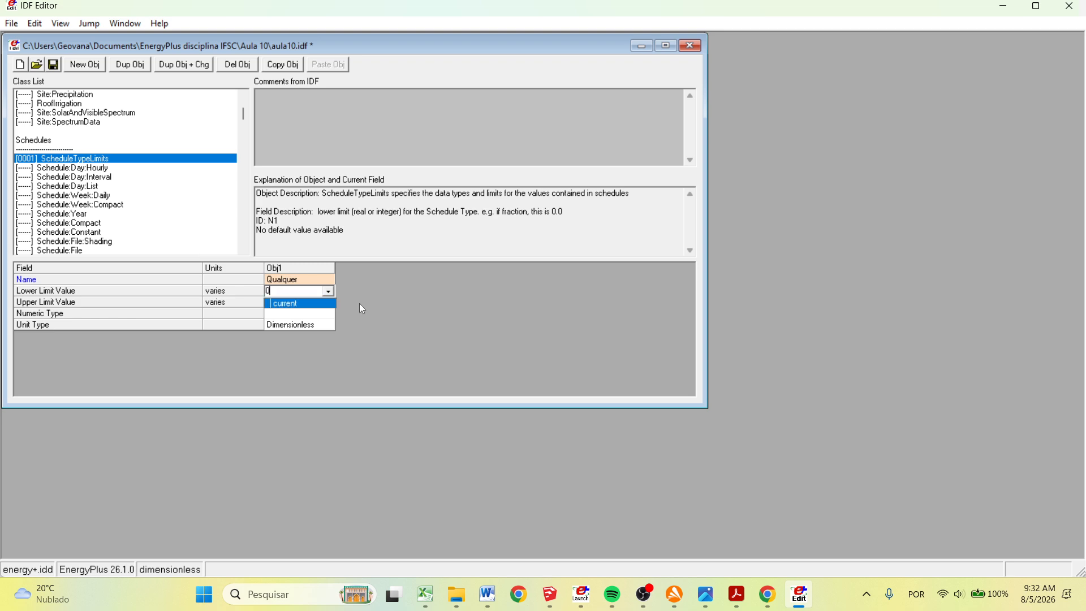
{"action": "left_click", "coordinate": [314, 302]}
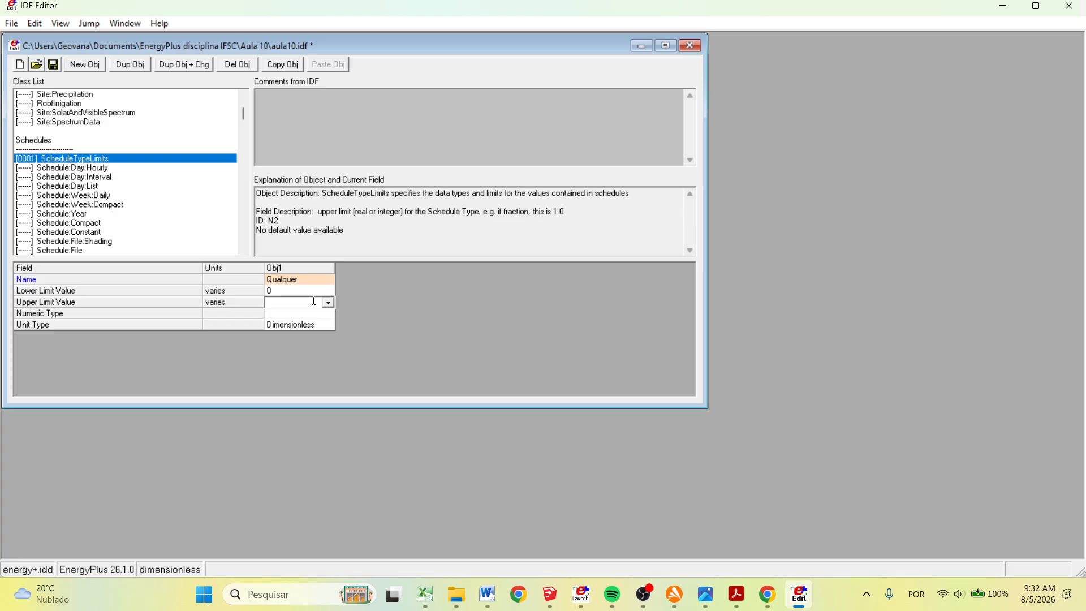
{"action": "type", "text": "1000"}
{"action": "left_click", "coordinate": [325, 313]}
{"action": "left_click", "coordinate": [328, 314]}
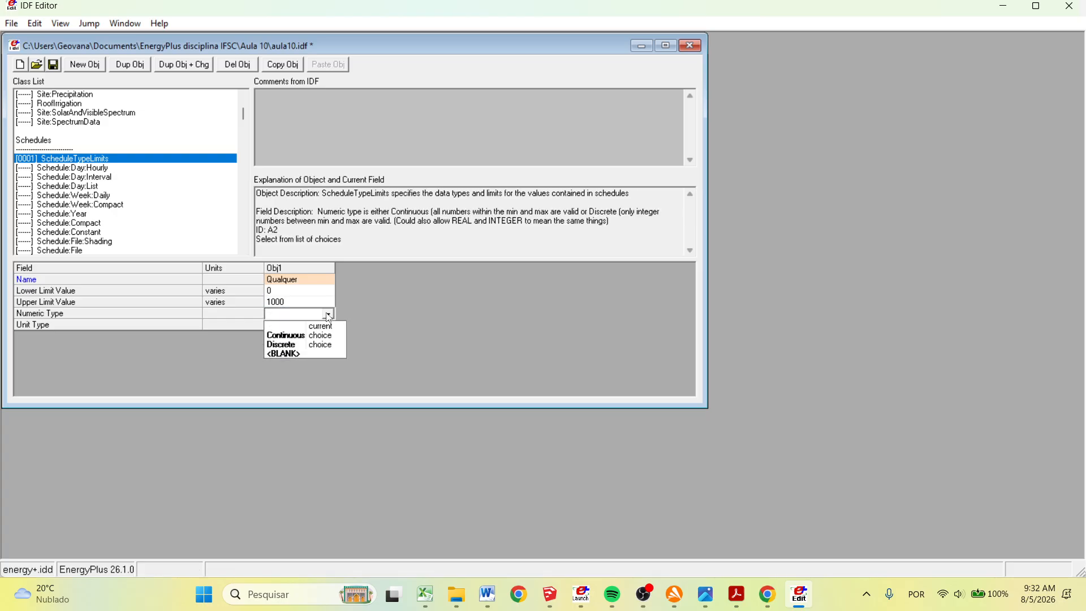
{"action": "left_click", "coordinate": [291, 339]}
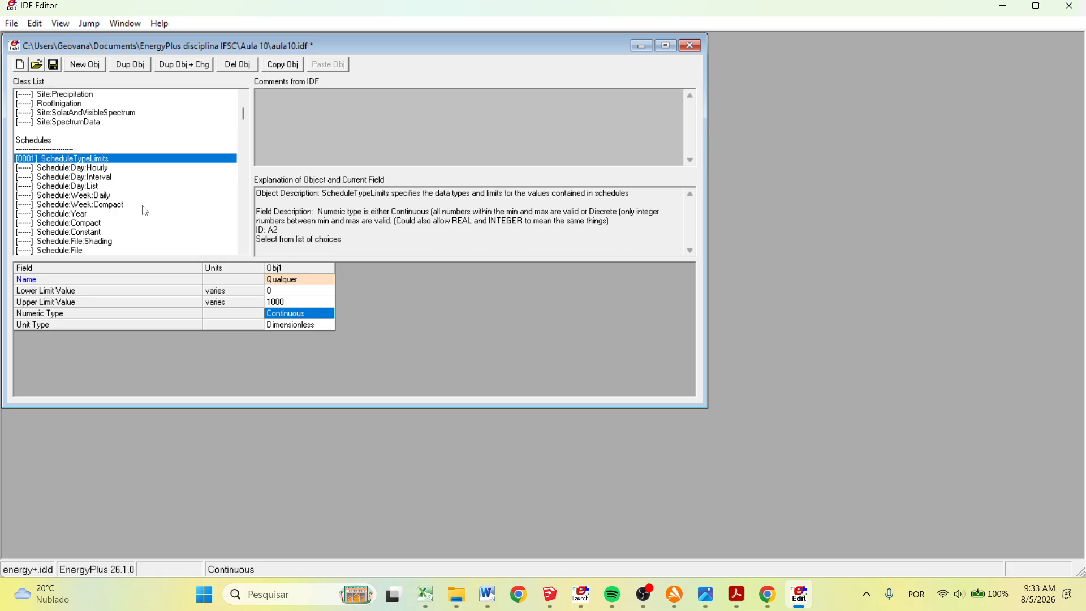
Create a Schedule:Compact object named Sch_infiltracao and assign Qualquer as its schedule type limits.
{"action": "left_click", "coordinate": [78, 226]}
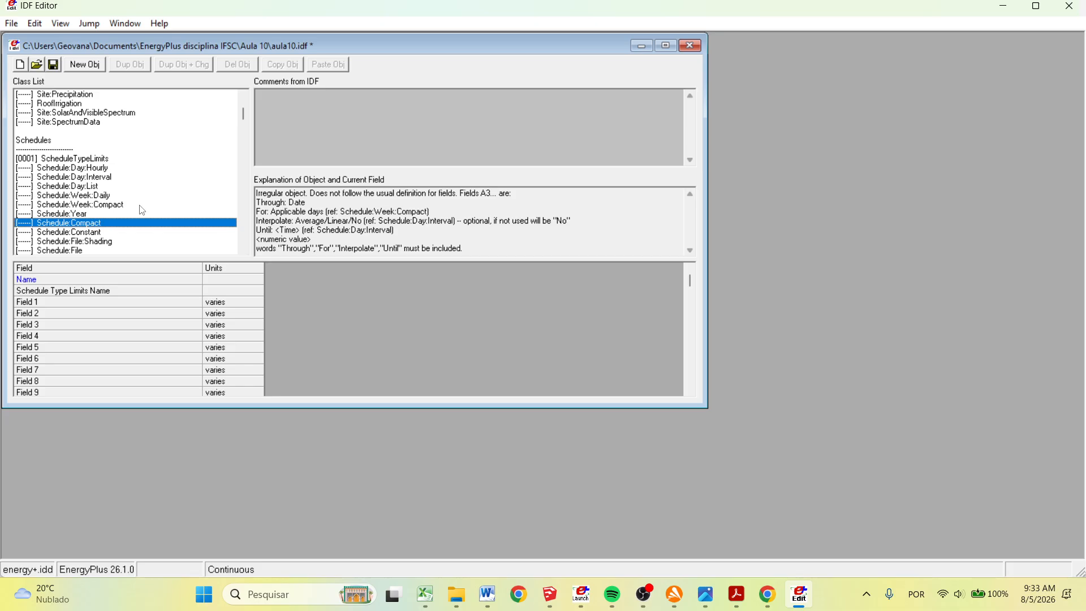
{"action": "left_click", "coordinate": [83, 66]}
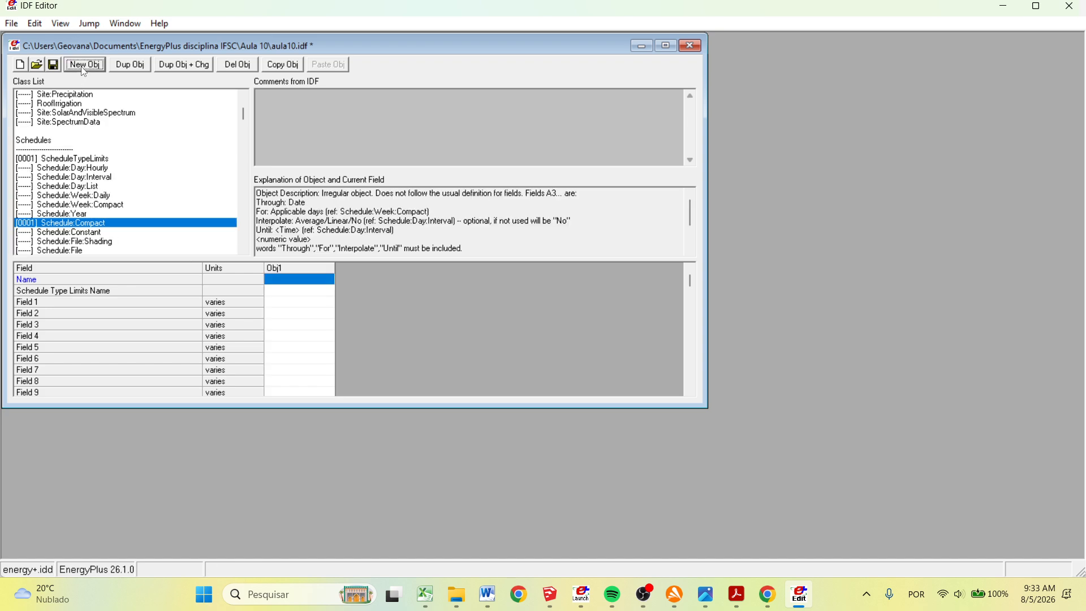
{"action": "left_click", "coordinate": [296, 280]}
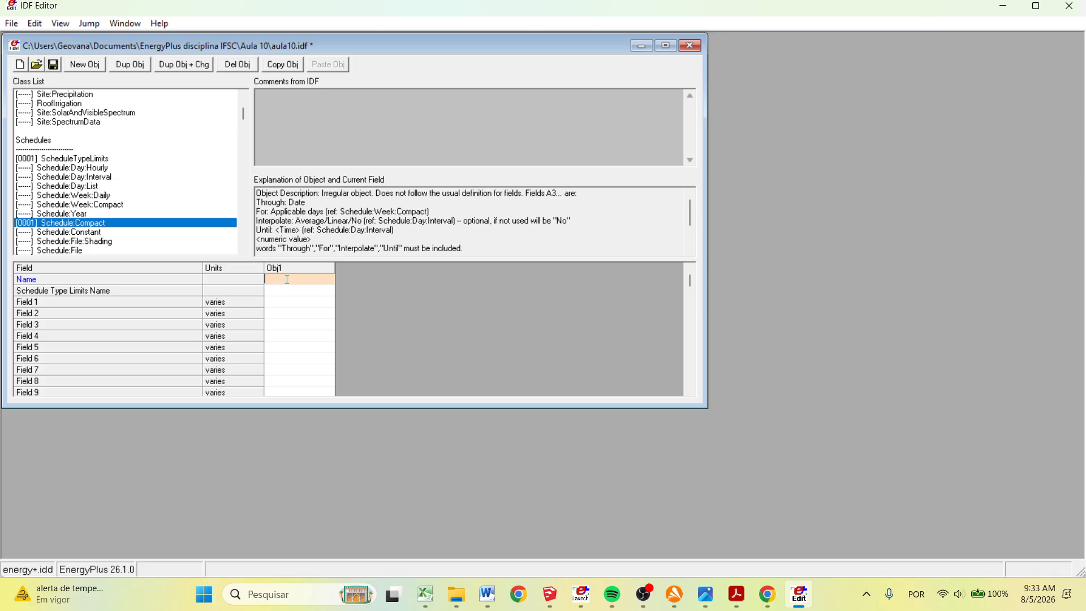
{"action": "type", "text": "Sch_infiltracao"}
{"action": "left_click", "coordinate": [296, 289]}
{"action": "left_click", "coordinate": [328, 291]}
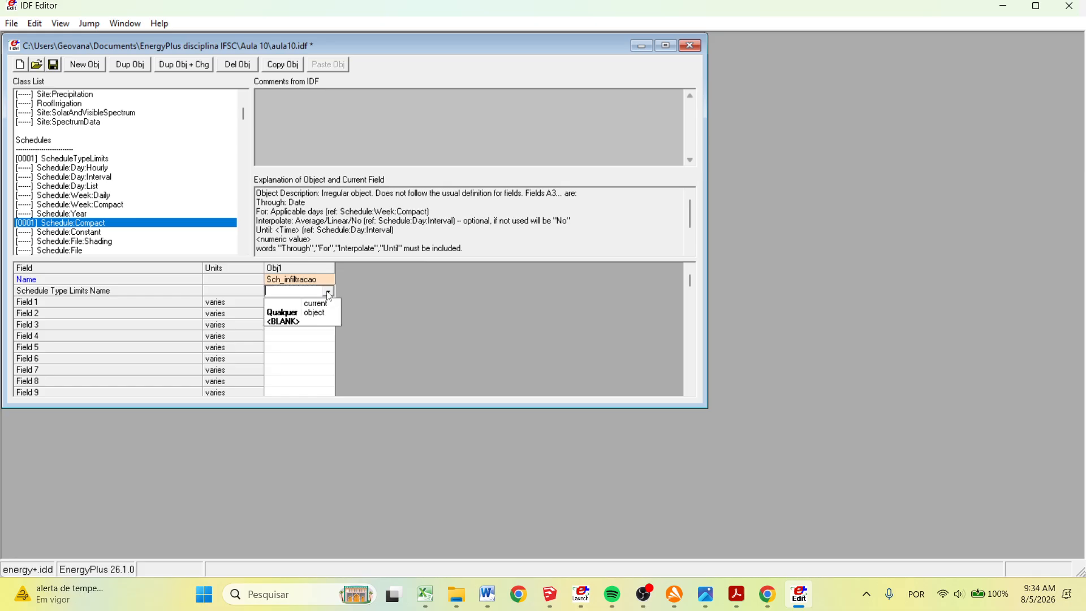
{"action": "left_click", "coordinate": [283, 316]}
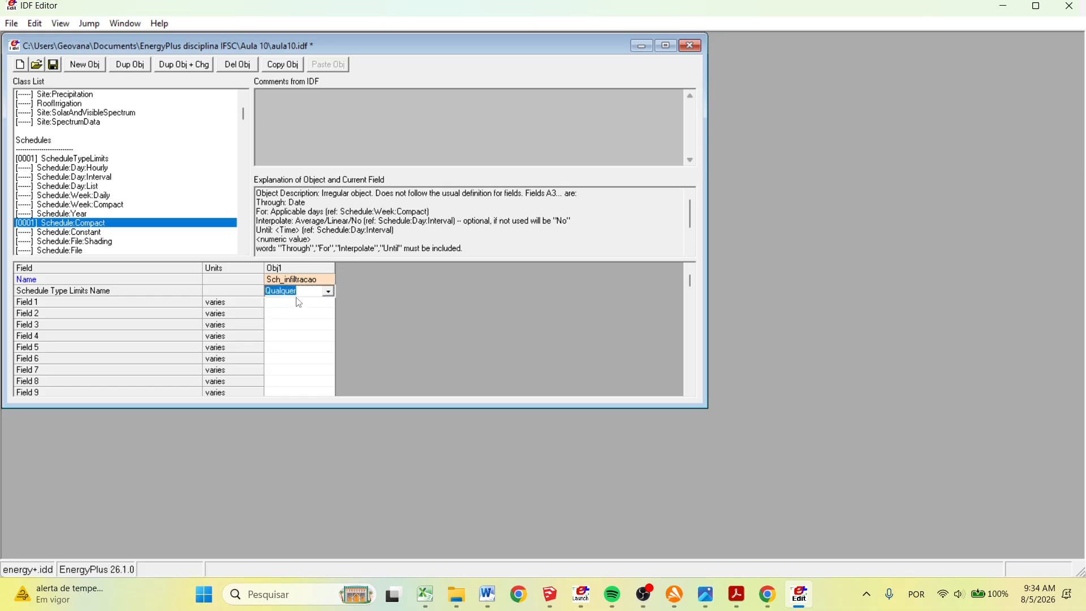
Enter Through:12/31 in Field 1 and For:alldays in Field 2 of the Sch_infiltracao schedule.
{"action": "left_click", "coordinate": [295, 305]}
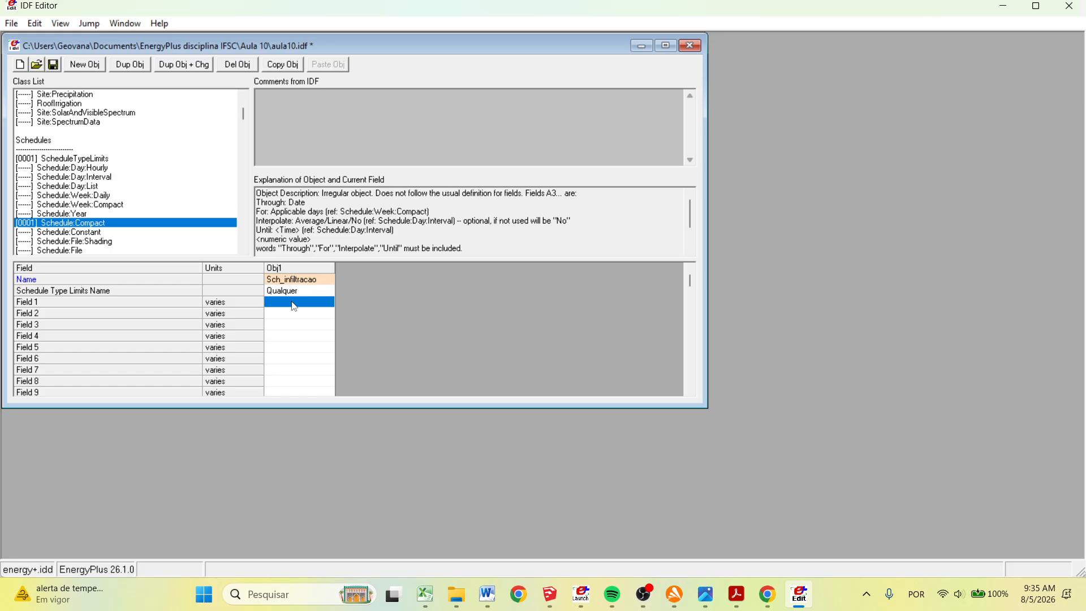
{"action": "left_click", "coordinate": [295, 306]}
{"action": "type", "text": "Th"}
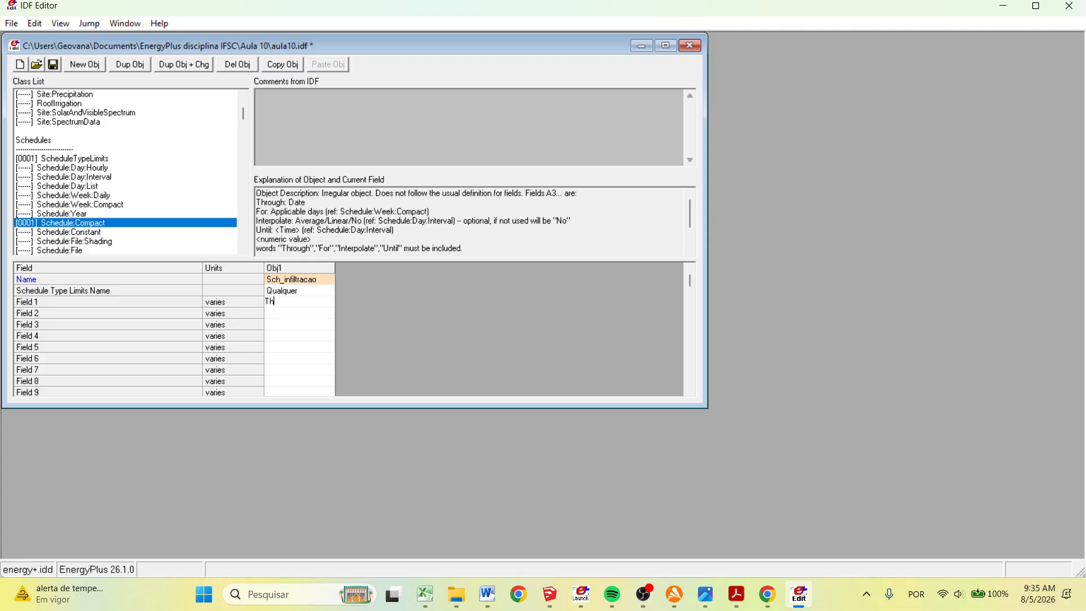
{"action": "type", "text": "rough:12"}
{"action": "type", "text": "/31"}
{"action": "left_click", "coordinate": [289, 302]}
{"action": "type", "text": "h"}
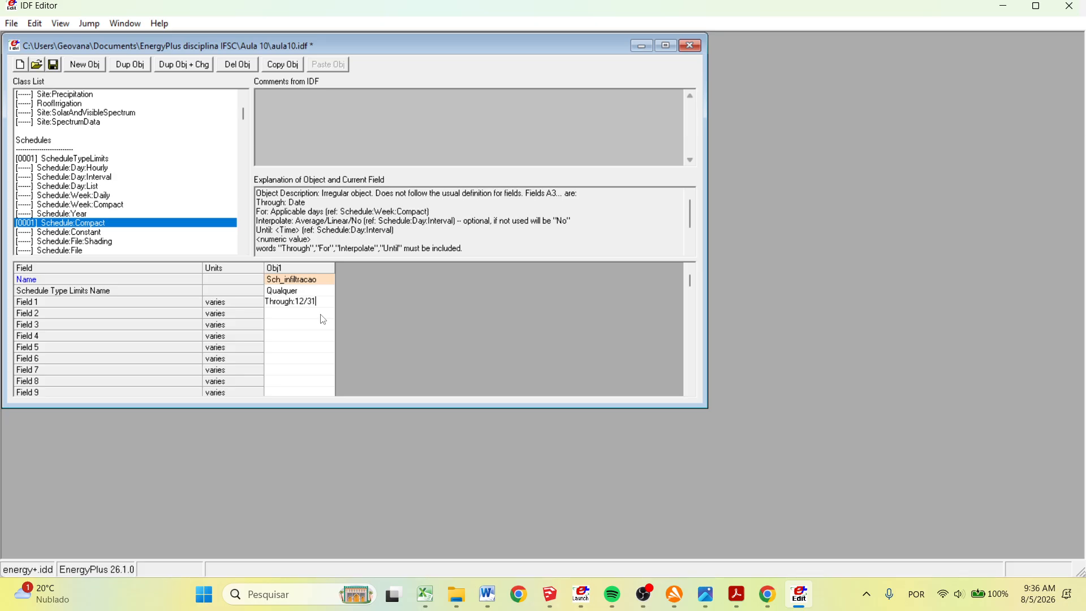
{"action": "left_click", "coordinate": [298, 315]}
{"action": "type", "text": "For:alldays"}
Enter Until:24:00 in Field 3 and the value 1 in Field 4 of the Sch_infiltracao schedule.
{"action": "left_click", "coordinate": [297, 327]}
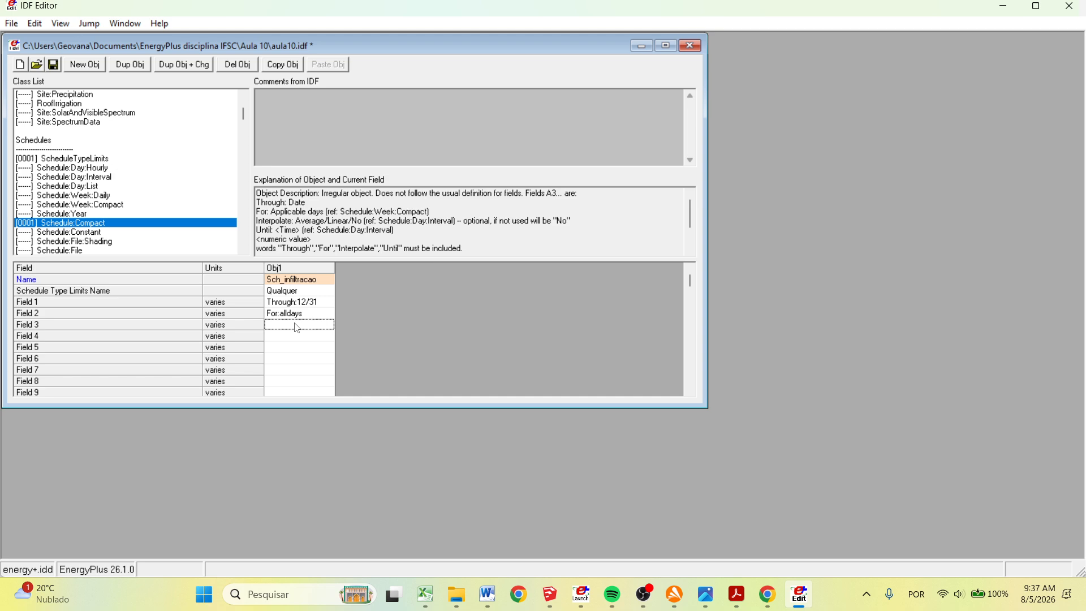
{"action": "type", "text": "Un"}
{"action": "type", "text": "til:24:00"}
{"action": "left_click", "coordinate": [291, 338]}
{"action": "type", "text": "1"}
{"action": "key", "text": "Return"}
{"action": "left_click", "coordinate": [291, 339]}
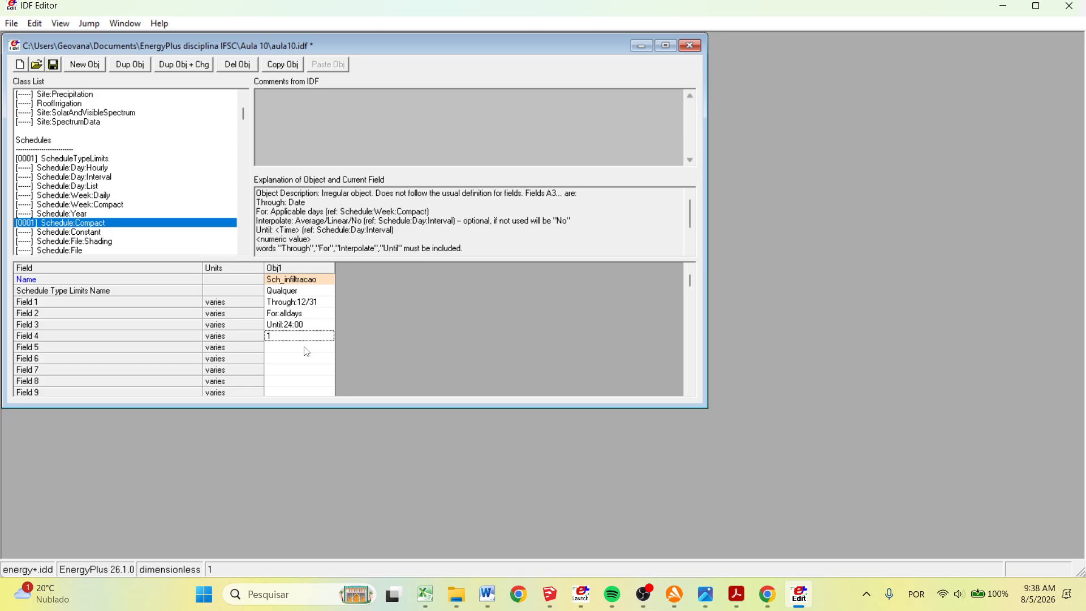
{"action": "left_click", "coordinate": [314, 271]}
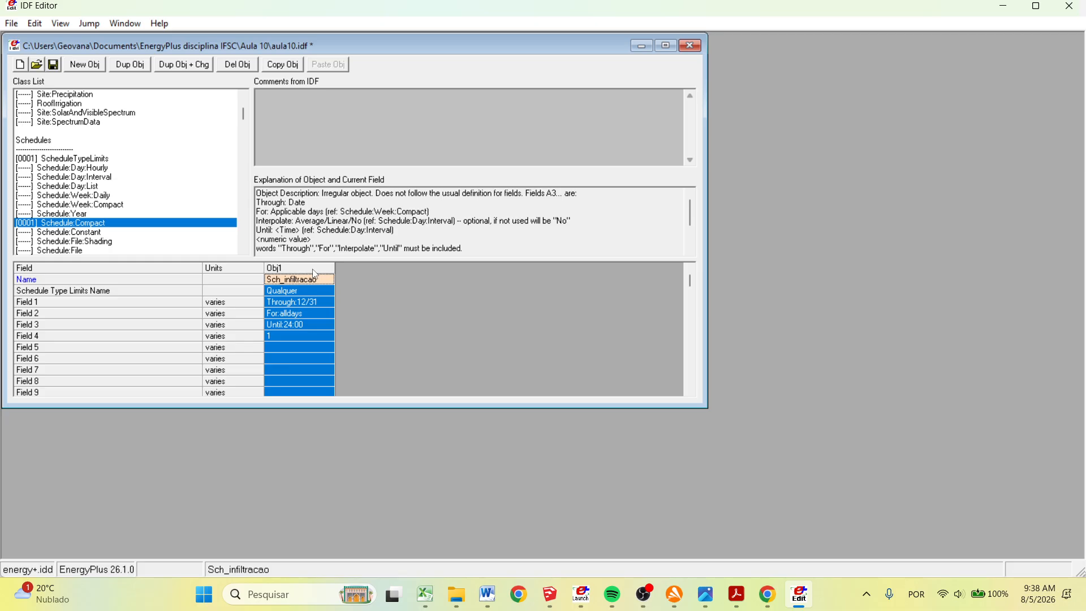
{"action": "left_click", "coordinate": [288, 339]}
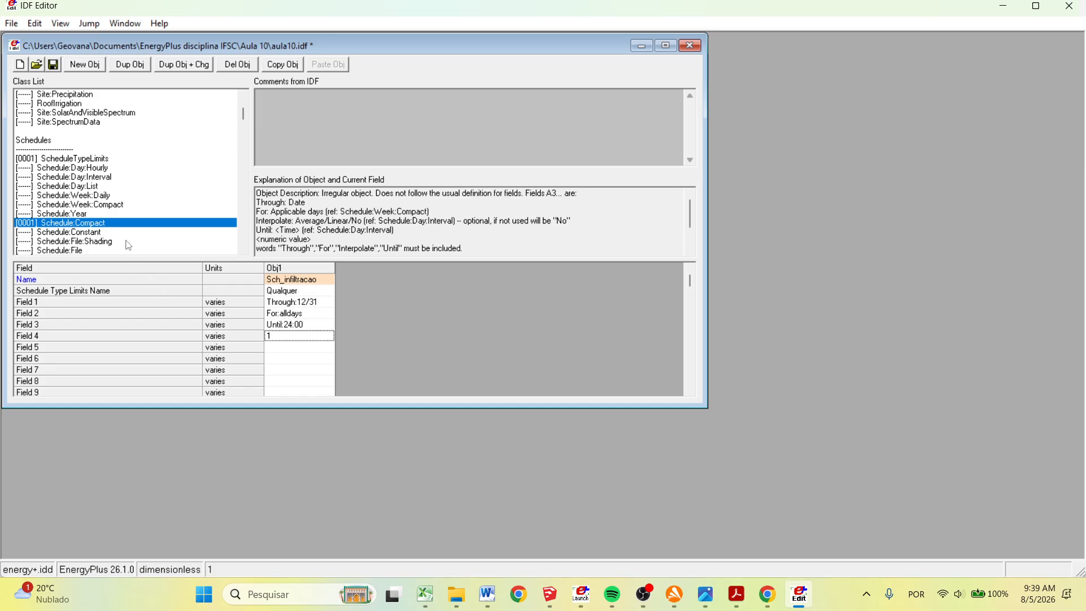
Create a second Schedule:Compact object named Sch_ocupacao and assign Qualquer as its schedule type limits.
{"action": "left_click", "coordinate": [89, 66]}
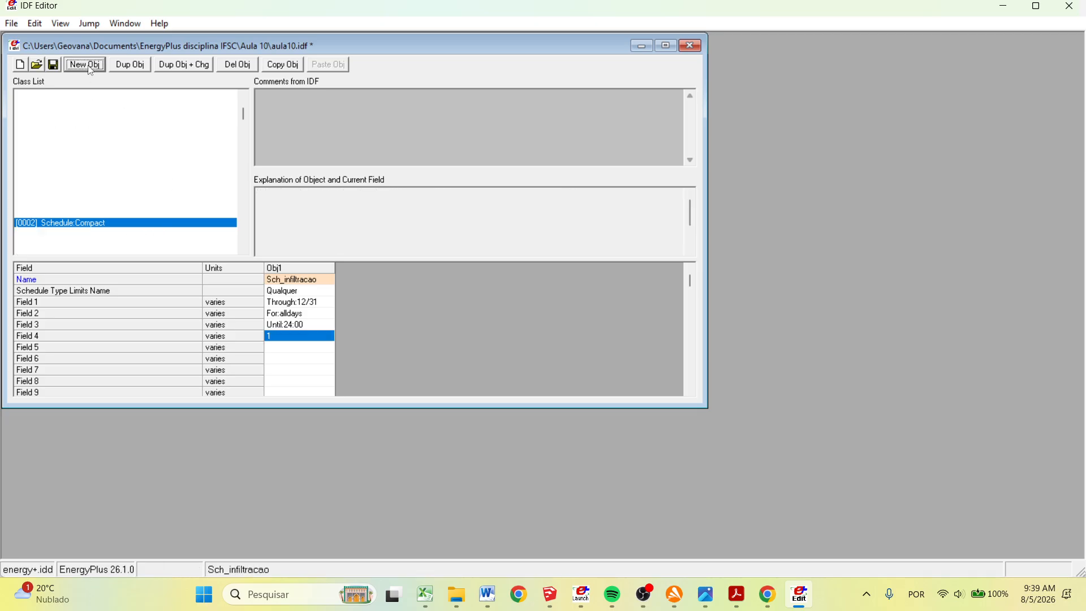
{"action": "left_click", "coordinate": [354, 281]}
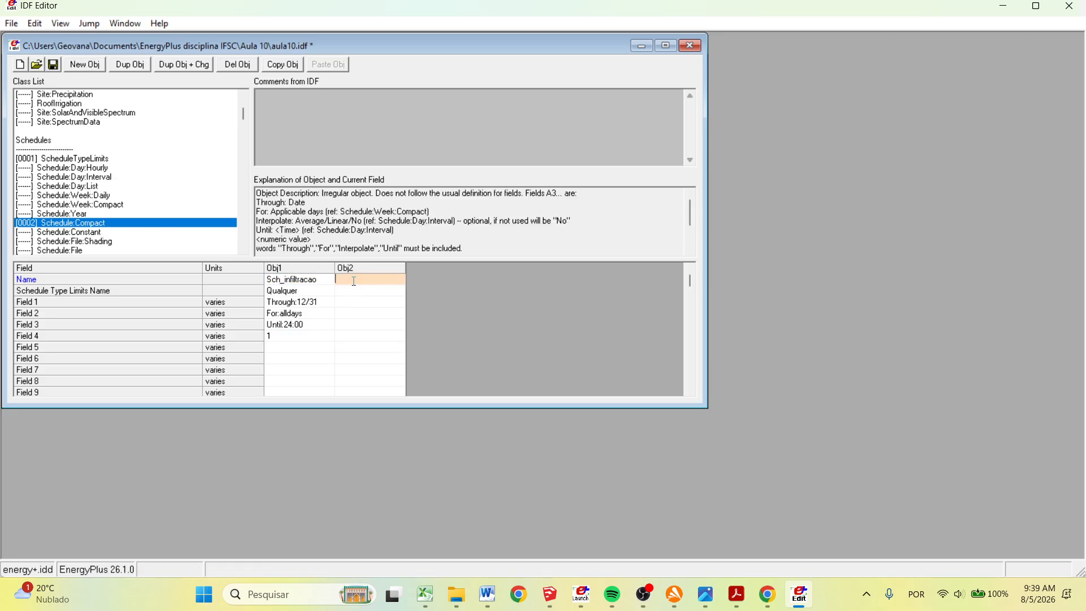
{"action": "type", "text": "Sch_ocupacao"}
{"action": "left_click", "coordinate": [371, 291]}
{"action": "left_click", "coordinate": [399, 290]}
{"action": "left_click", "coordinate": [369, 311]}
Enter Through:12/31 in Field 1 and For:alldays in Field 2 of the Sch_ocupacao schedule.
{"action": "left_click", "coordinate": [355, 307]}
{"action": "left_click", "coordinate": [348, 304]}
{"action": "type", "text": "Through:12/31"}
{"action": "left_click", "coordinate": [367, 316]}
{"action": "type", "text": "For:alld"}
{"action": "key", "text": "BackSpace"}
{"action": "type", "text": "days"}
Fill Fields 3 to 6 of Sch_ocupacao with Until:08:00 at value 0 and Until:12:00 at value 1.
{"action": "left_click", "coordinate": [372, 326]}
{"action": "type", "text": "Until:08:00"}
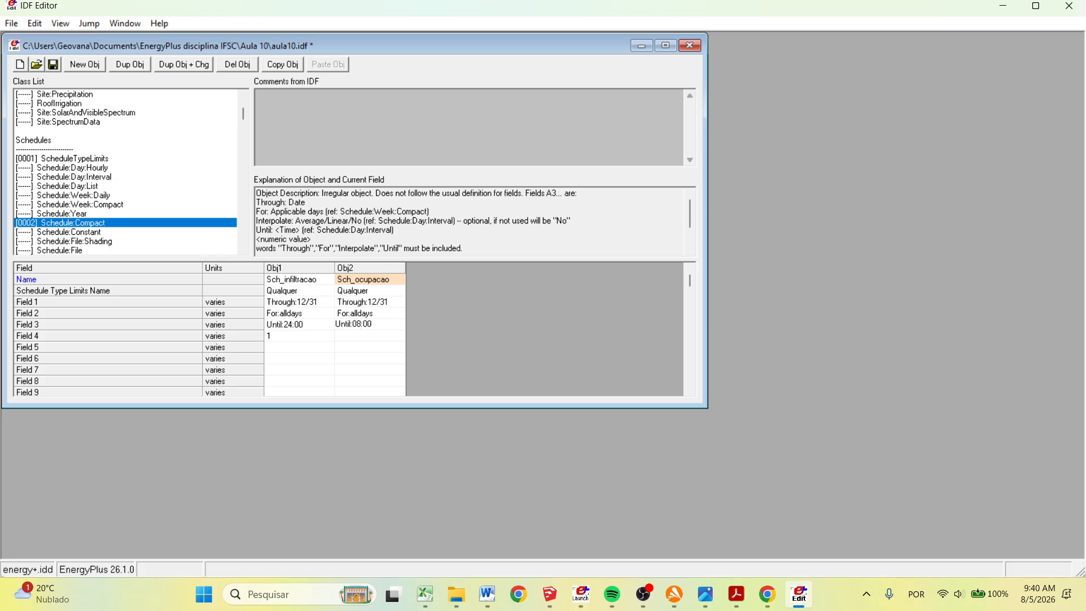
{"action": "key", "text": "Return"}
{"action": "type", "text": "0"}
{"action": "left_click", "coordinate": [355, 351]}
{"action": "type", "text": "Until:12:00"}
{"action": "left_click", "coordinate": [350, 360]}
{"action": "type", "text": "1"}
Enter Until:14:00 in Field 7 and the value 0.5 in Field 8 of the Sch_ocupacao schedule.
{"action": "left_click", "coordinate": [352, 371]}
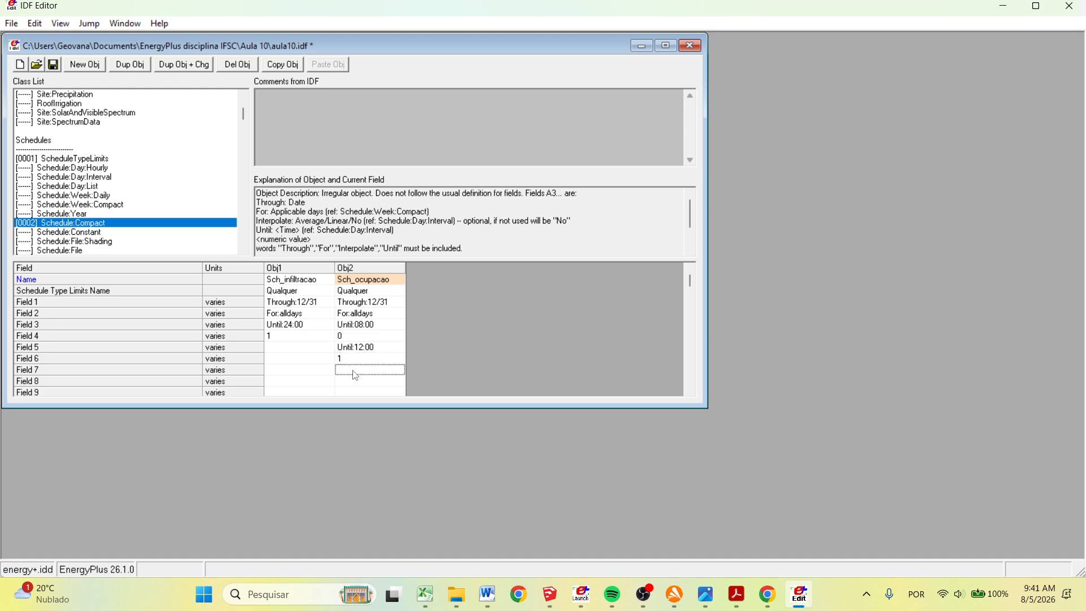
{"action": "type", "text": "Until:14:00"}
{"action": "left_click", "coordinate": [355, 381]}
{"action": "type", "text": "0.5"}
Fill Fields 9 to 12 of Sch_ocupacao with Until:18:00 at value 1 and Until:24:00 at value 0.
{"action": "left_click_drag", "start_coordinate": [434, 406], "coordinate": [429, 492]}
{"action": "left_click", "coordinate": [362, 393]}
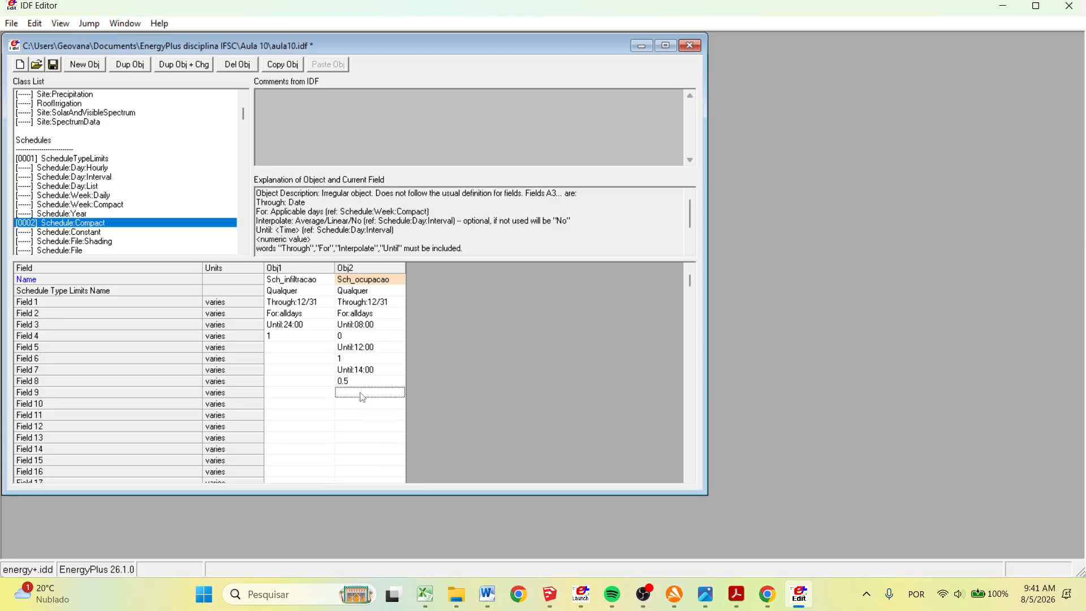
{"action": "type", "text": "Until:18:00"}
{"action": "left_click", "coordinate": [361, 405]}
{"action": "type", "text": "1"}
{"action": "left_click", "coordinate": [359, 418]}
{"action": "type", "text": "Until:24:00"}
{"action": "left_click", "coordinate": [365, 433]}
{"action": "type", "text": "0"}
{"action": "left_click", "coordinate": [370, 450]}
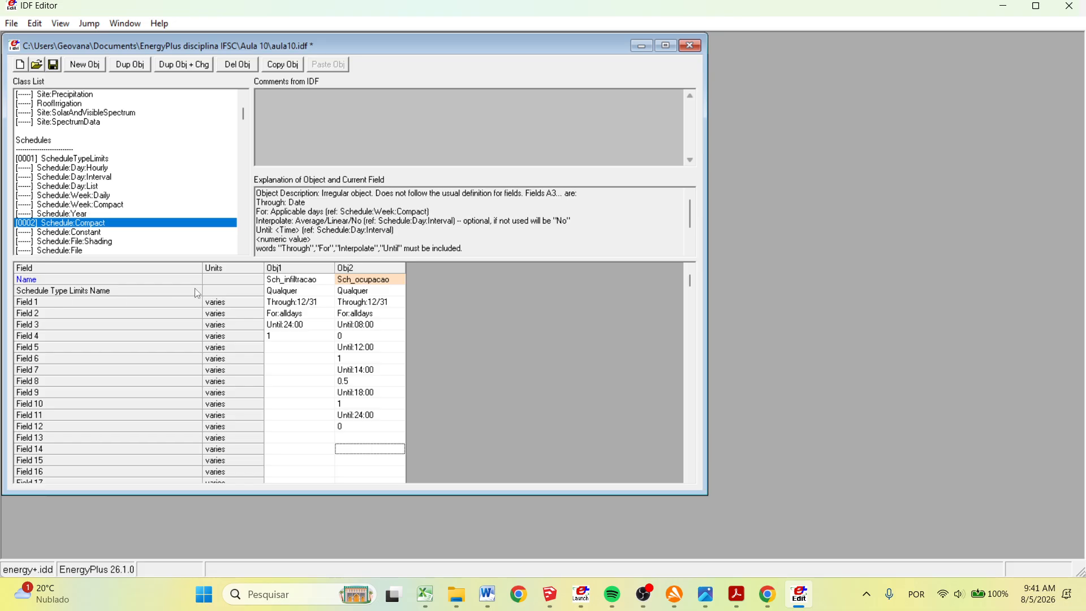
{"action": "left_click", "coordinate": [86, 67]}
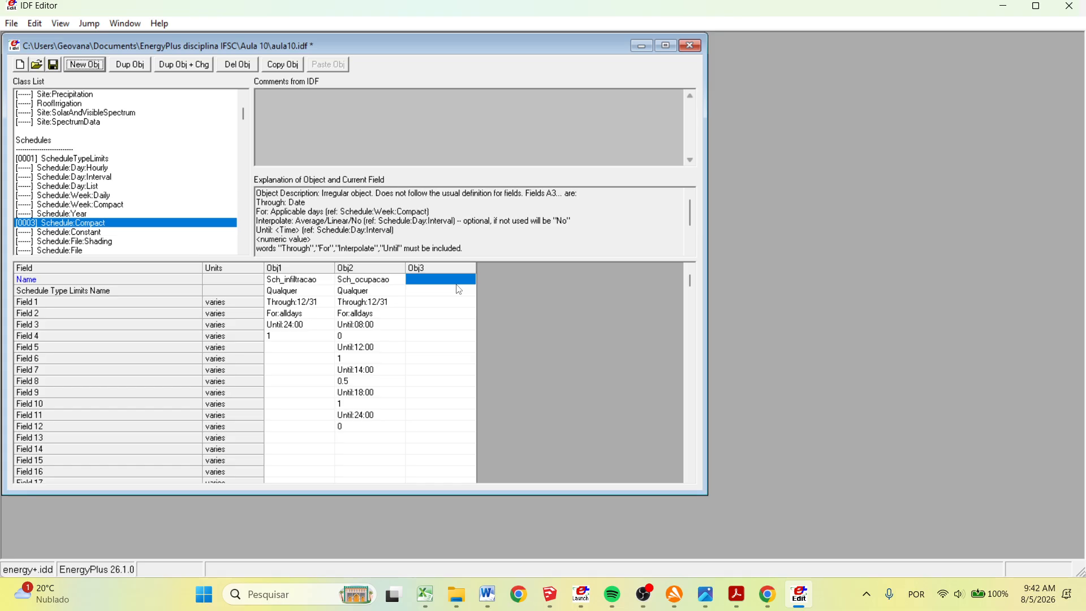
{"action": "left_click", "coordinate": [461, 282]}
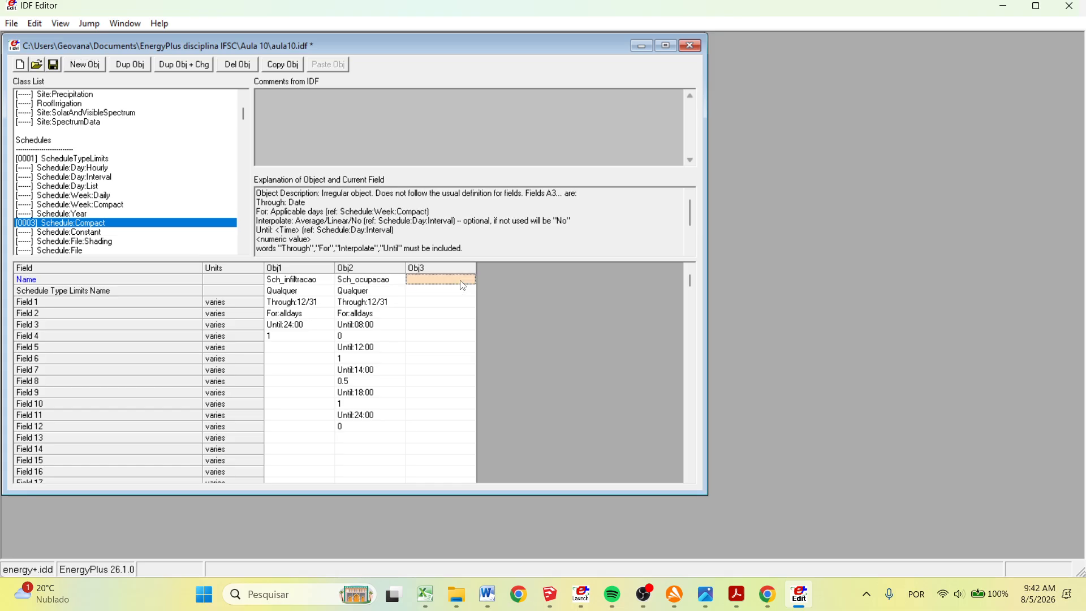
{"action": "type", "text": "Sch_atividade"}
{"action": "left_click", "coordinate": [452, 273]}
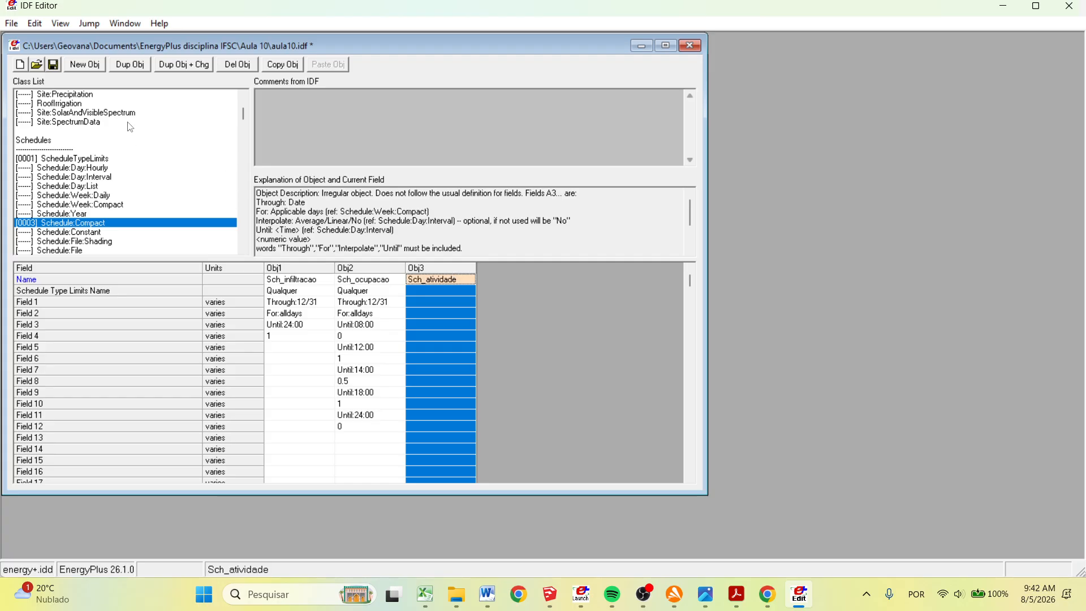
{"action": "left_click", "coordinate": [237, 65]}
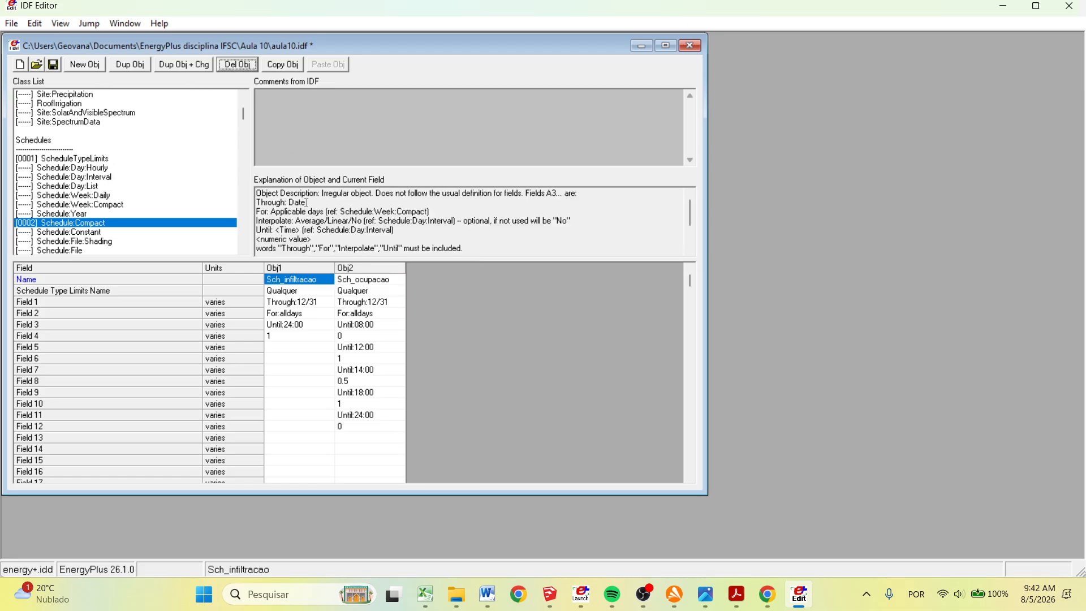
Copy the Sch_infiltracao schedule and paste it as a third Schedule:Compact object.
{"action": "left_click", "coordinate": [304, 268]}
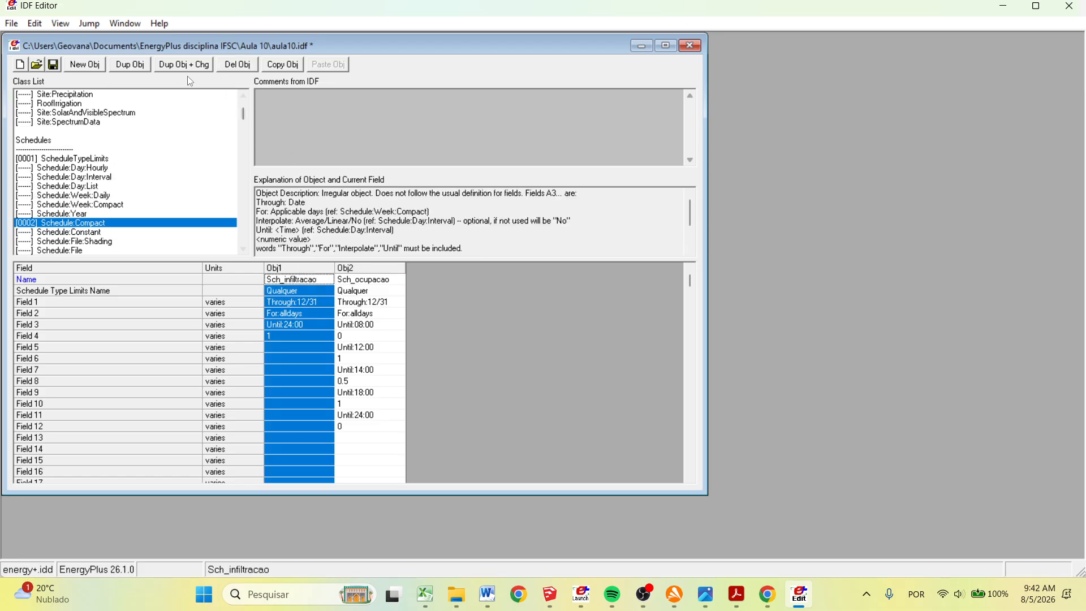
{"action": "left_click", "coordinate": [274, 69]}
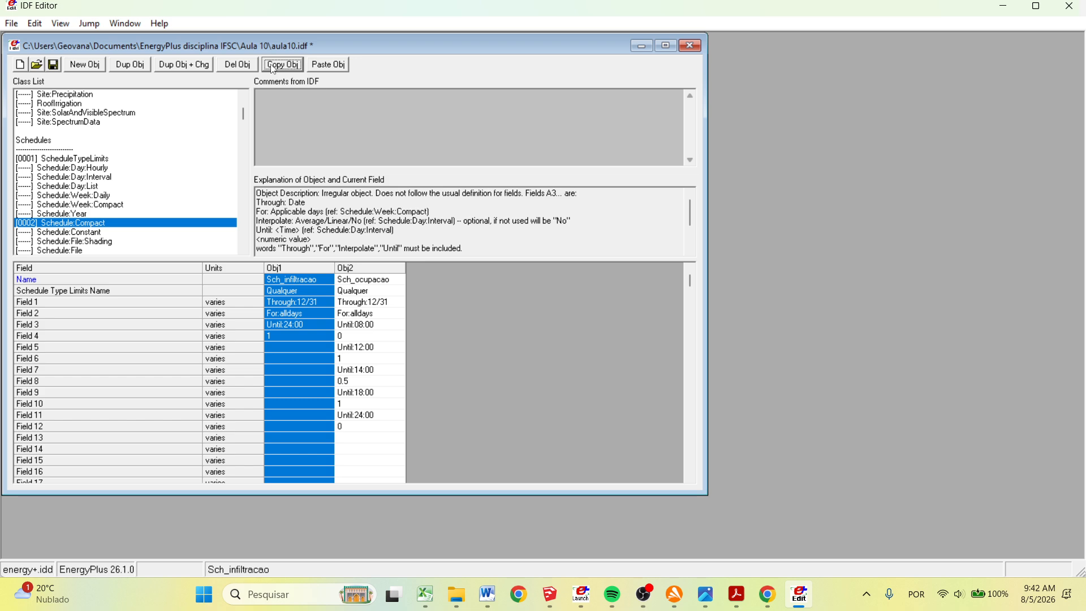
{"action": "left_click", "coordinate": [328, 64]}
Rename the pasted third schedule as Sch_atividade.
{"action": "left_click", "coordinate": [457, 281]}
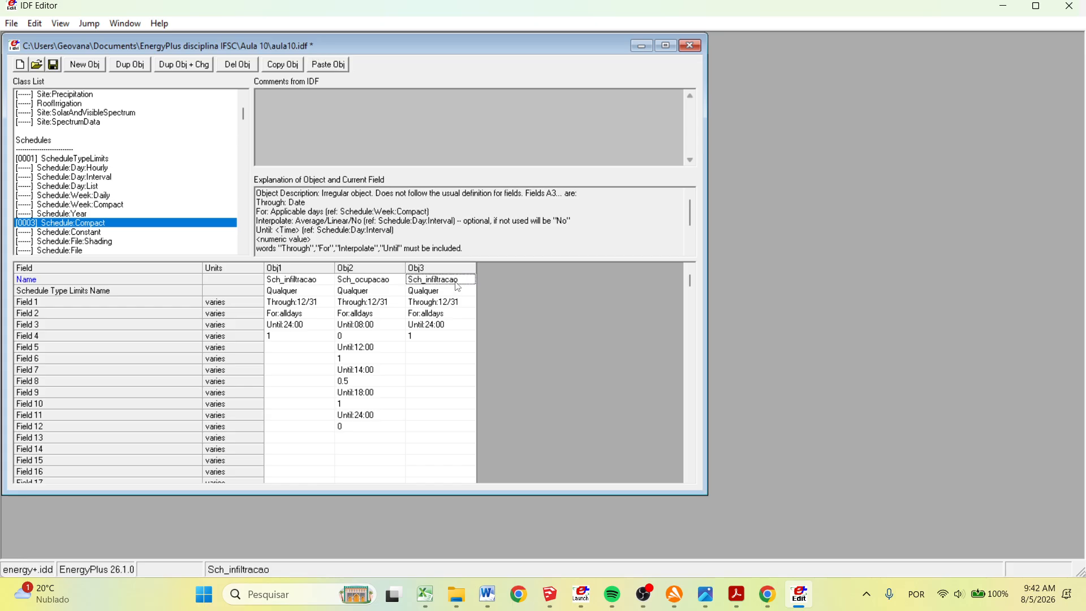
{"action": "left_click", "coordinate": [458, 280]}
{"action": "left_click_drag", "start_coordinate": [458, 280], "coordinate": [422, 280]}
{"action": "left_click", "coordinate": [465, 280]}
{"action": "key", "text": "BackSpace"}
{"action": "key", "text": "BackSpace"}
{"action": "key", "text": "BackSpace"}
{"action": "key", "text": "BackSpace"}
{"action": "key", "text": "BackSpace"}
{"action": "key", "text": "BackSpace"}
{"action": "key", "text": "BackSpace"}
{"action": "key", "text": "BackSpace"}
{"action": "key", "text": "BackSpace"}
{"action": "key", "text": "BackSpace"}
{"action": "key", "text": "BackSpace"}
{"action": "type", "text": "ativida"}
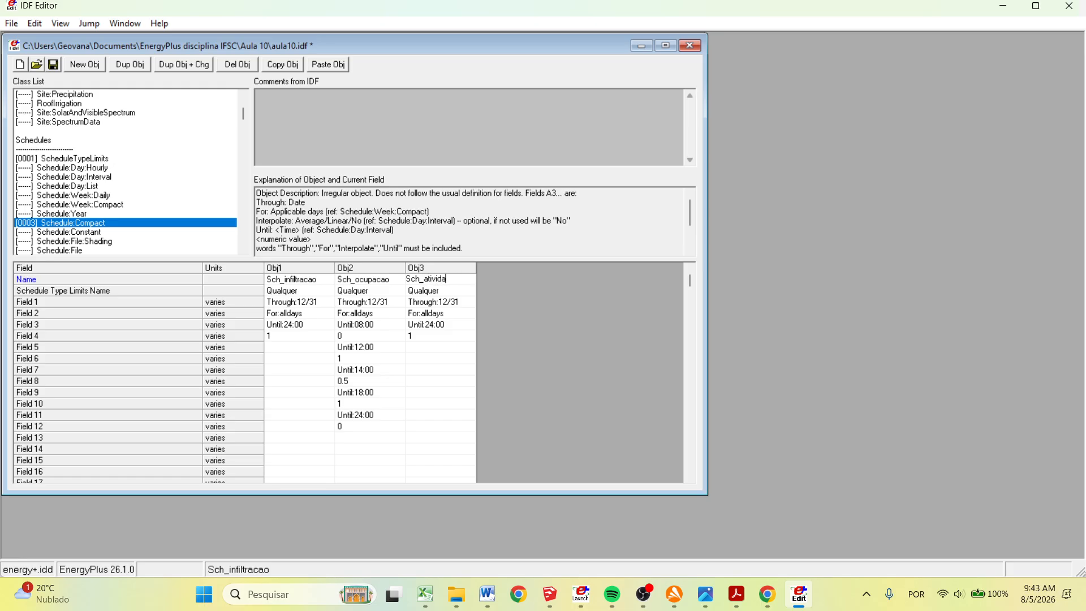
{"action": "type", "text": "sde"}
{"action": "left_click", "coordinate": [469, 349]}
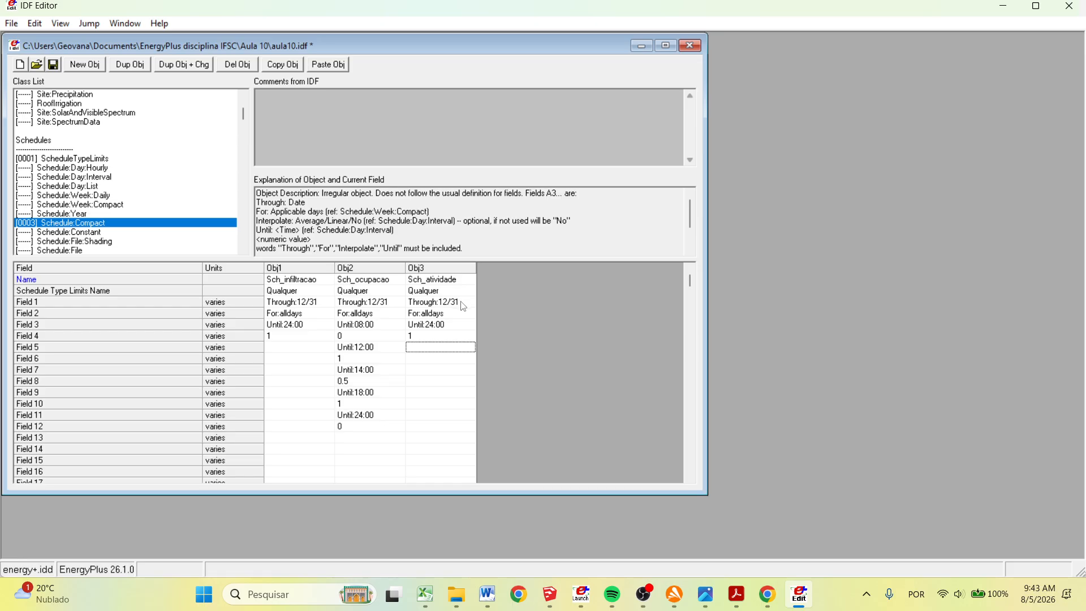
Set the Field 4 value of the Sch_atividade schedule to 130.
{"action": "left_click", "coordinate": [447, 328]}
{"action": "left_click", "coordinate": [422, 339]}
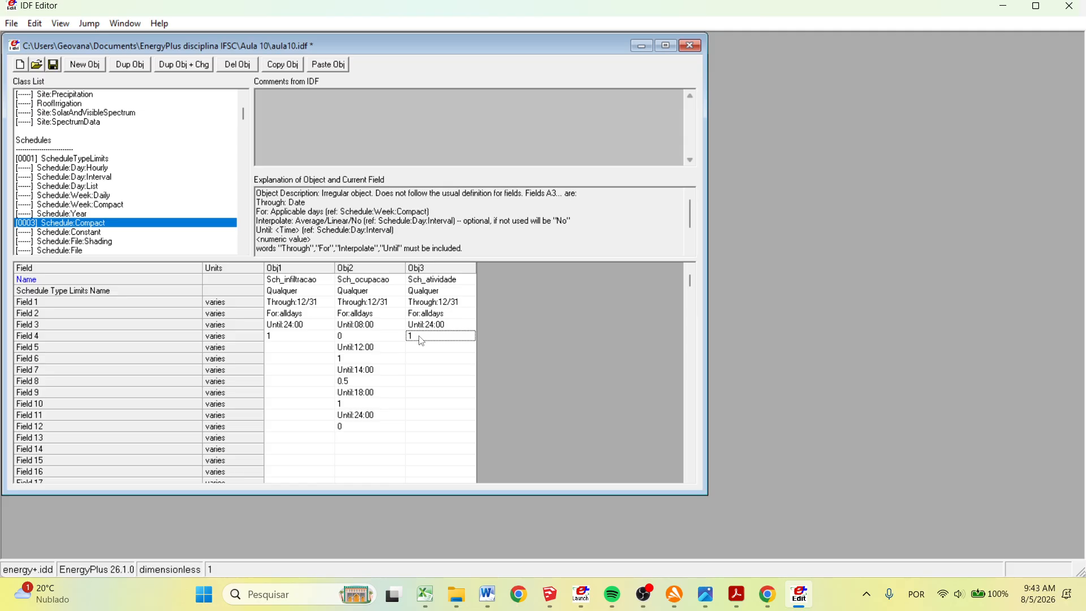
{"action": "left_click", "coordinate": [421, 336]}
{"action": "type", "text": "130"}
{"action": "key", "text": "Return"}
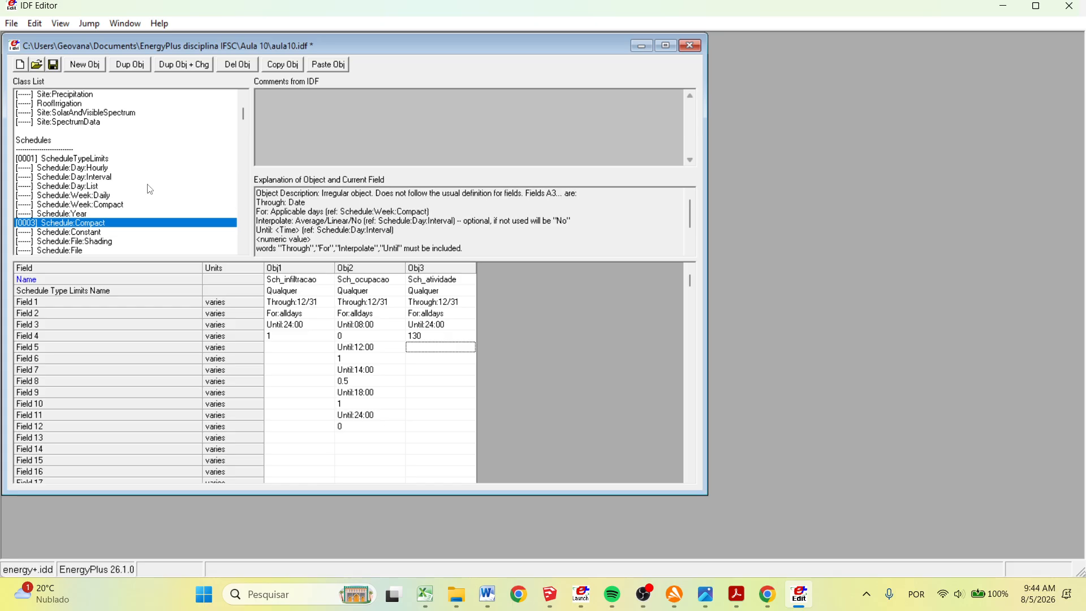
Create a Lights object in the Internal Gains group and name it Iluminacao_zona01.
{"action": "scroll", "coordinate": [148, 187], "scroll_direction": "down", "scroll_amount": 3}
{"action": "scroll", "coordinate": [148, 187], "scroll_direction": "down", "scroll_amount": 2}
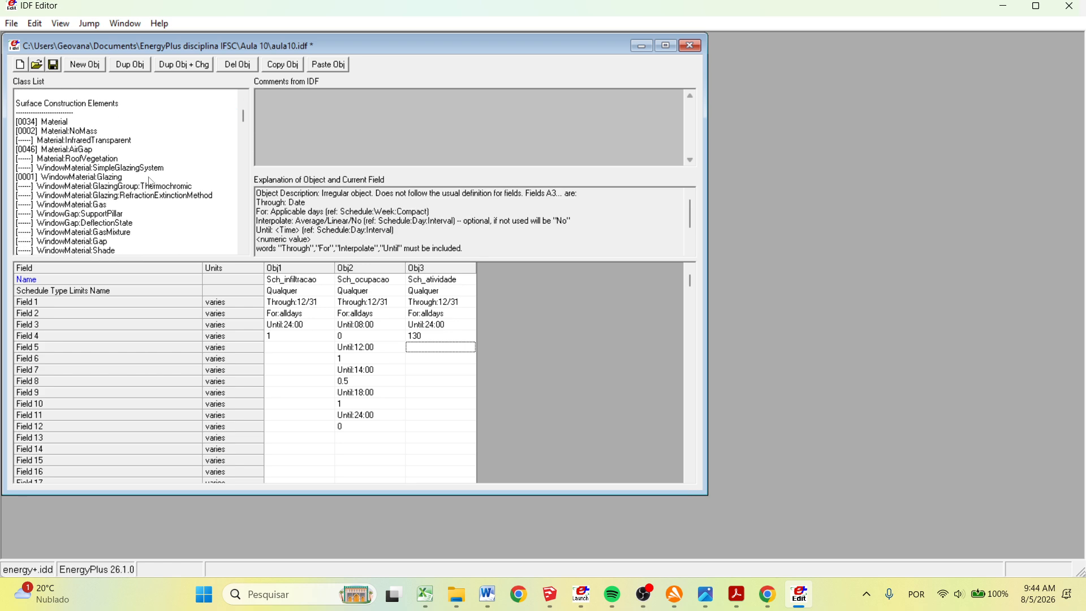
{"action": "scroll", "coordinate": [151, 181], "scroll_direction": "down", "scroll_amount": 13}
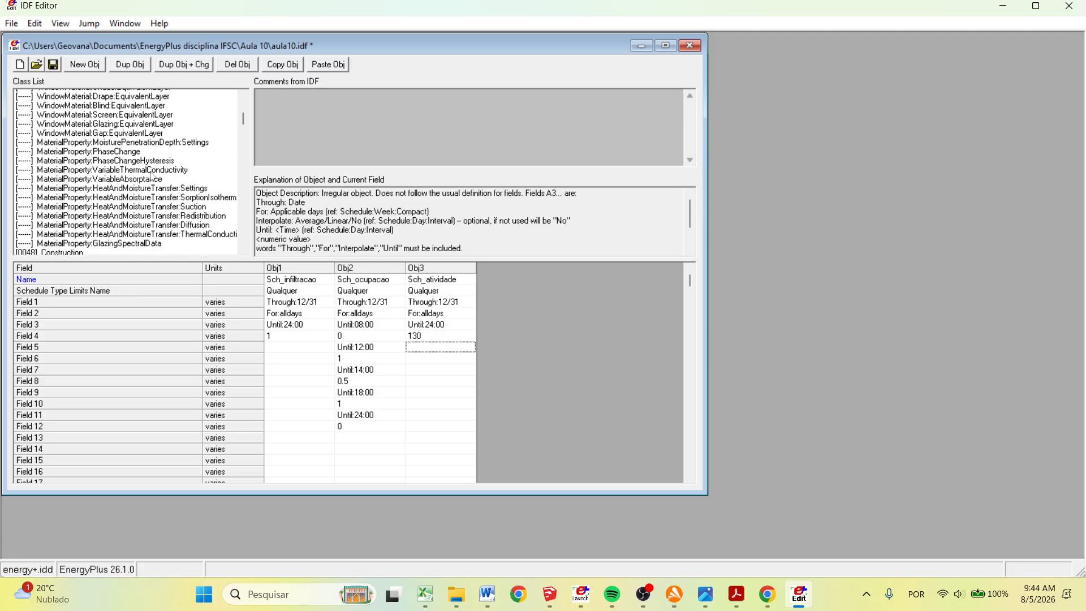
{"action": "scroll", "coordinate": [153, 177], "scroll_direction": "down", "scroll_amount": 11}
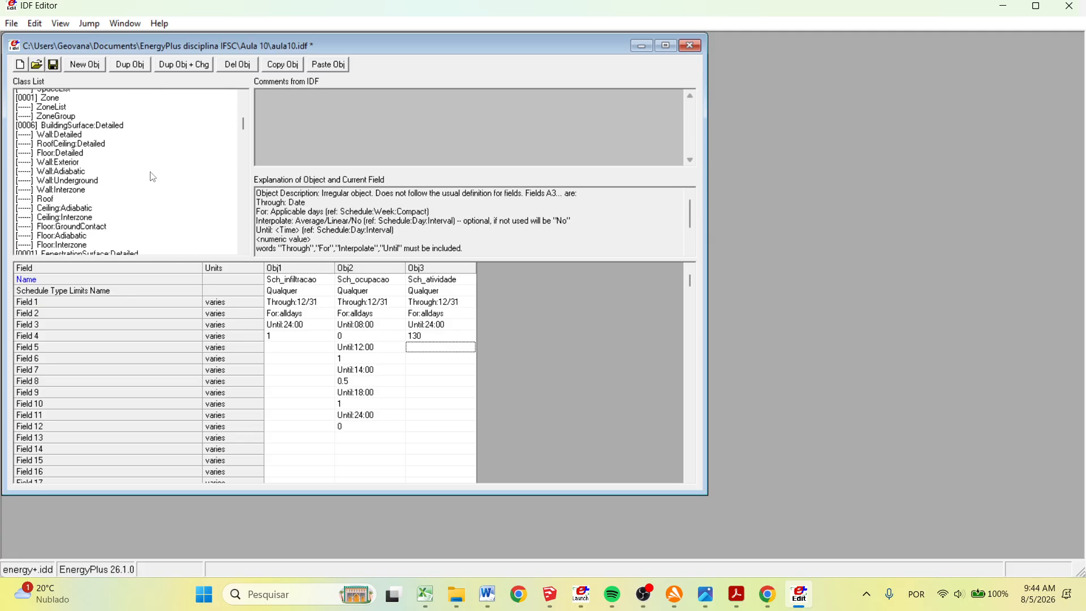
{"action": "scroll", "coordinate": [153, 177], "scroll_direction": "down", "scroll_amount": 14}
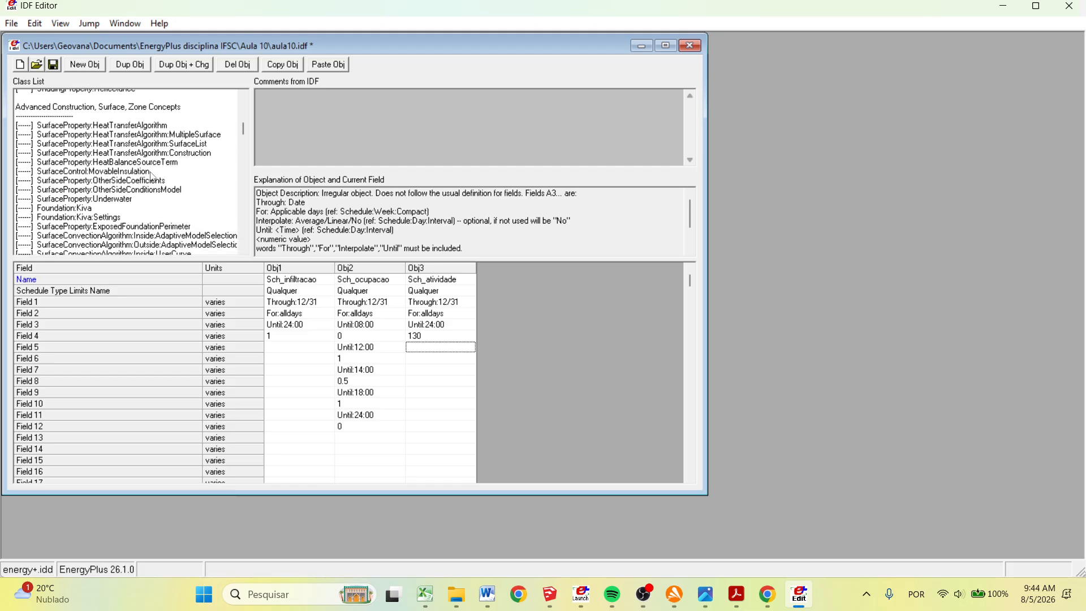
{"action": "scroll", "coordinate": [153, 177], "scroll_direction": "down", "scroll_amount": 14}
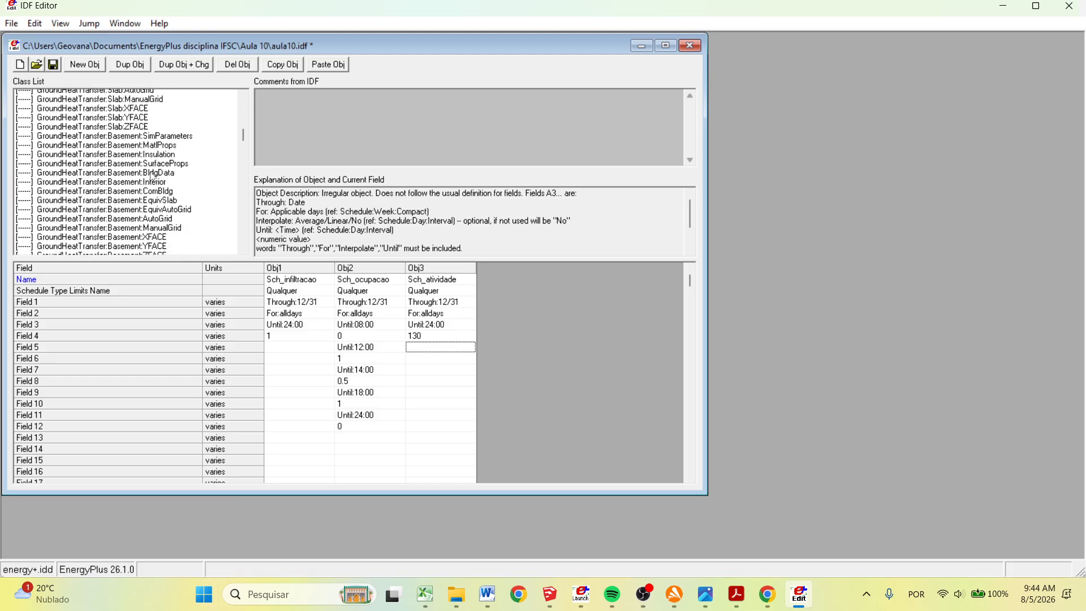
{"action": "scroll", "coordinate": [153, 177], "scroll_direction": "down", "scroll_amount": 12}
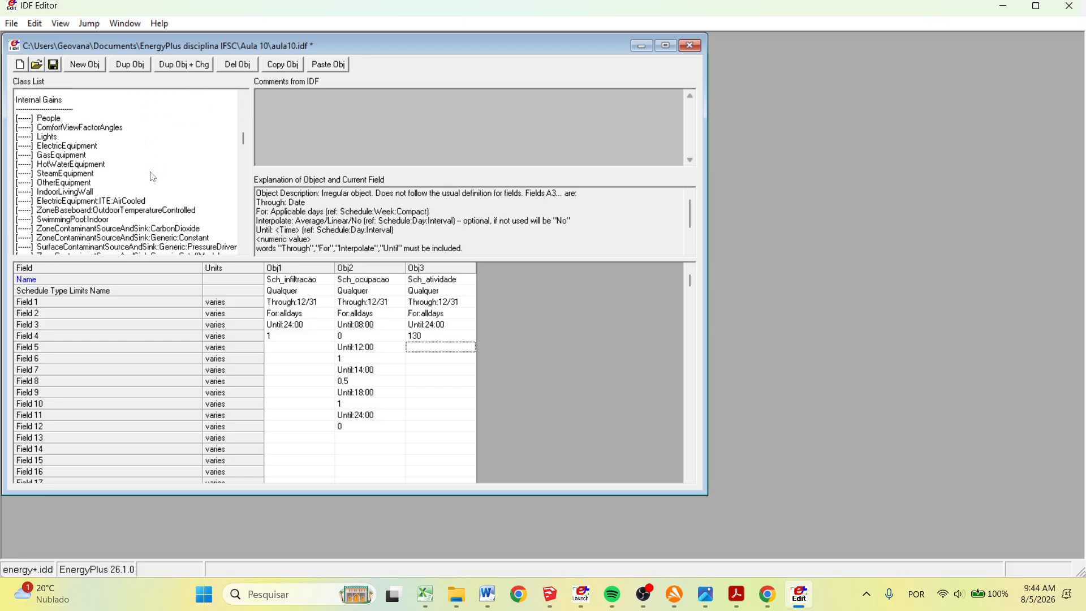
{"action": "scroll", "coordinate": [152, 176], "scroll_direction": "up", "scroll_amount": 1}
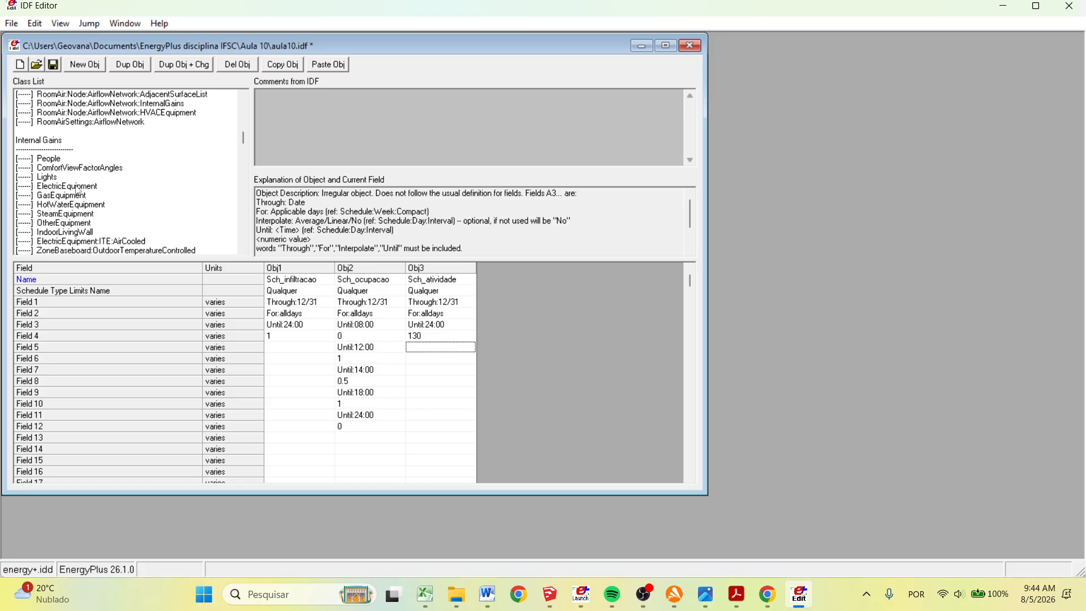
{"action": "left_click", "coordinate": [54, 180]}
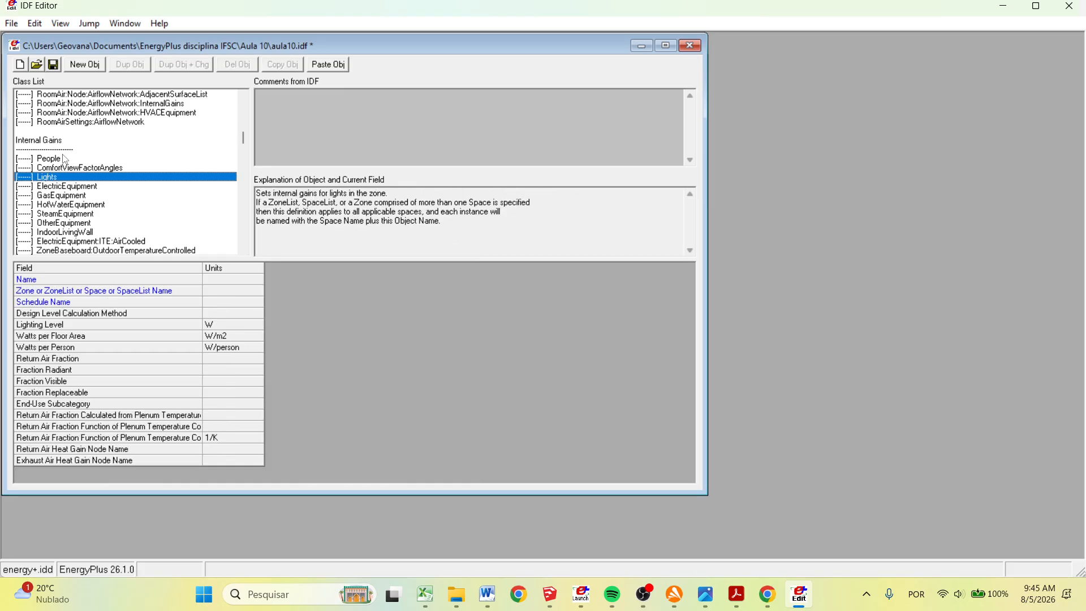
{"action": "left_click", "coordinate": [87, 71]}
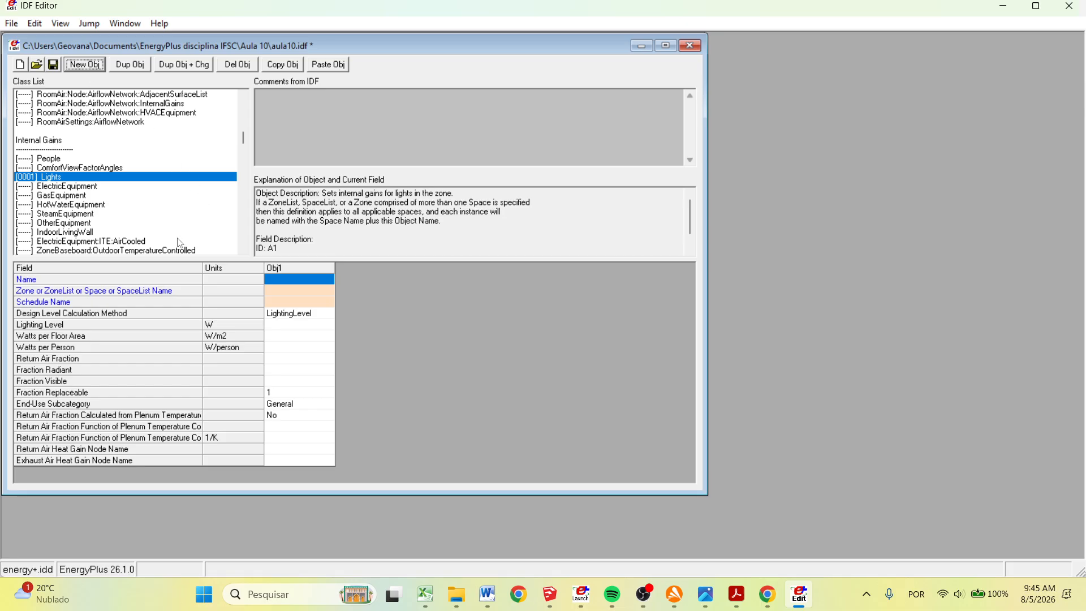
{"action": "left_click", "coordinate": [280, 280]}
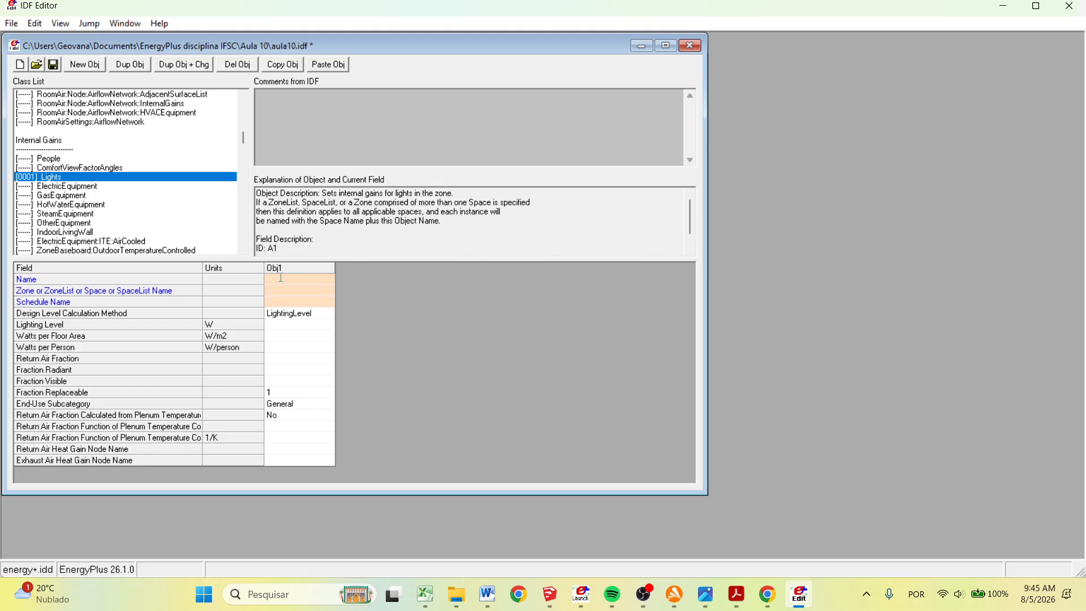
{"action": "type", "text": "Iluminacao_zona01"}
Assign zona 01 as the zone and Sch_ocupacao as the schedule of the Iluminacao_zona01 lights.
{"action": "left_click", "coordinate": [298, 291]}
{"action": "left_click", "coordinate": [328, 291]}
{"action": "left_click", "coordinate": [292, 312]}
{"action": "left_click", "coordinate": [294, 305]}
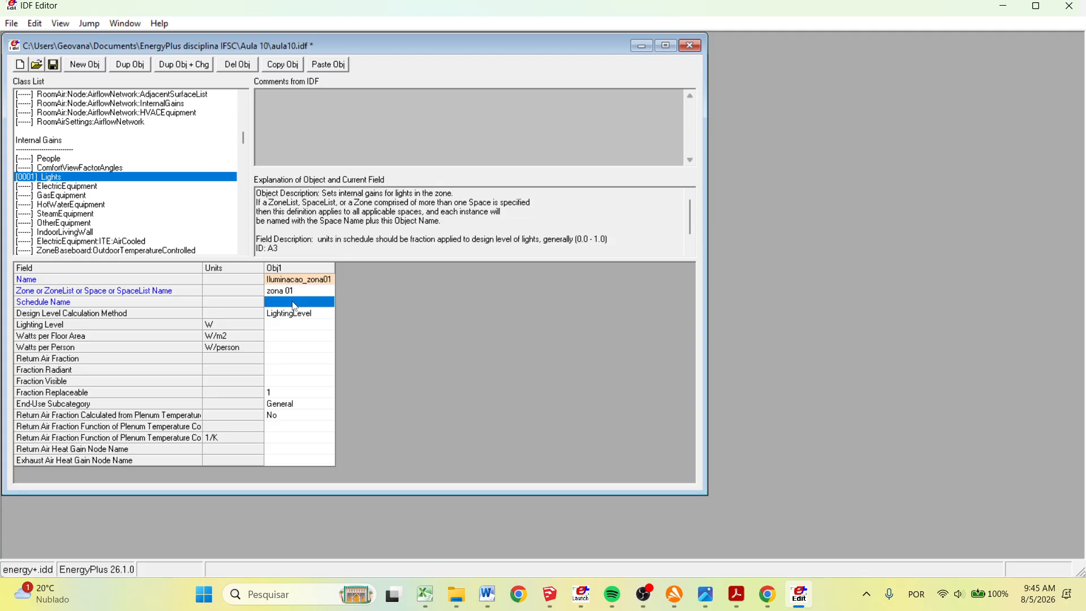
{"action": "left_click", "coordinate": [328, 303]}
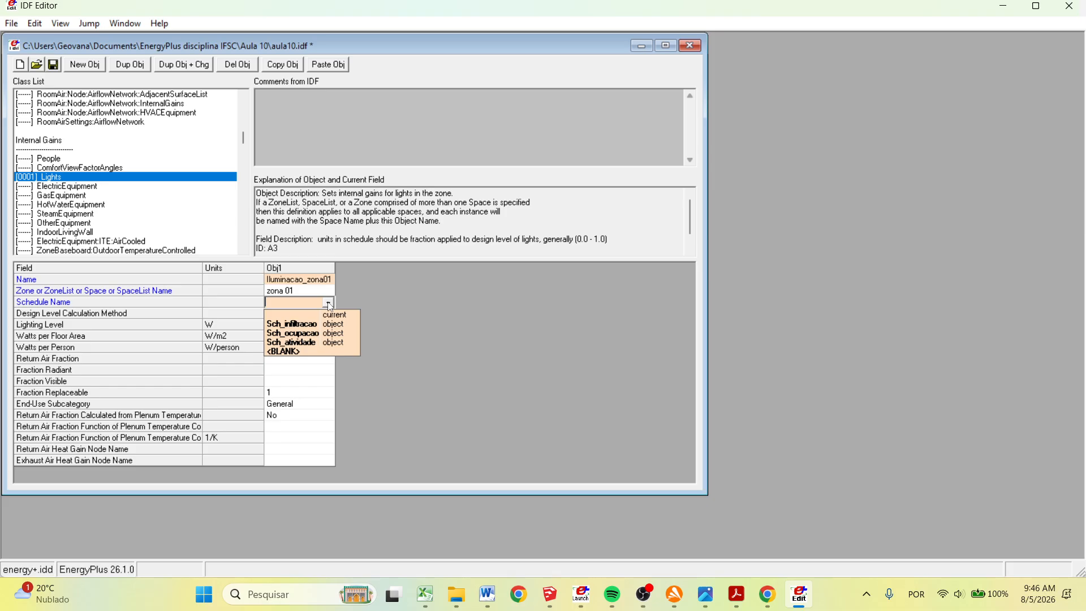
{"action": "left_click", "coordinate": [313, 333]}
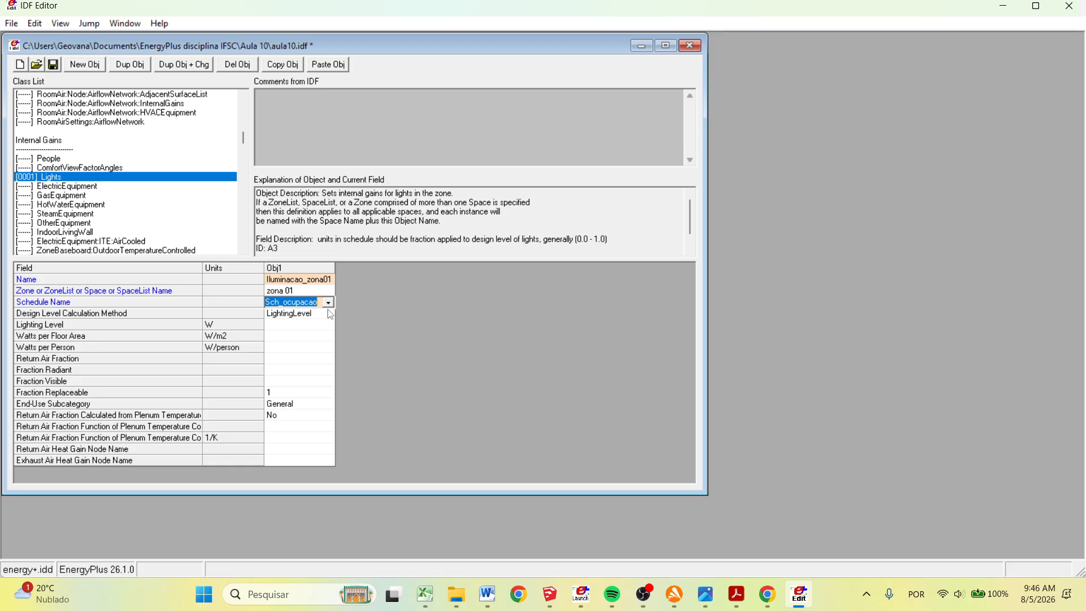
Set the Iluminacao_zona01 lights to the Watts/Area calculation method with 8 W/m2 per floor area.
{"action": "left_click", "coordinate": [330, 316]}
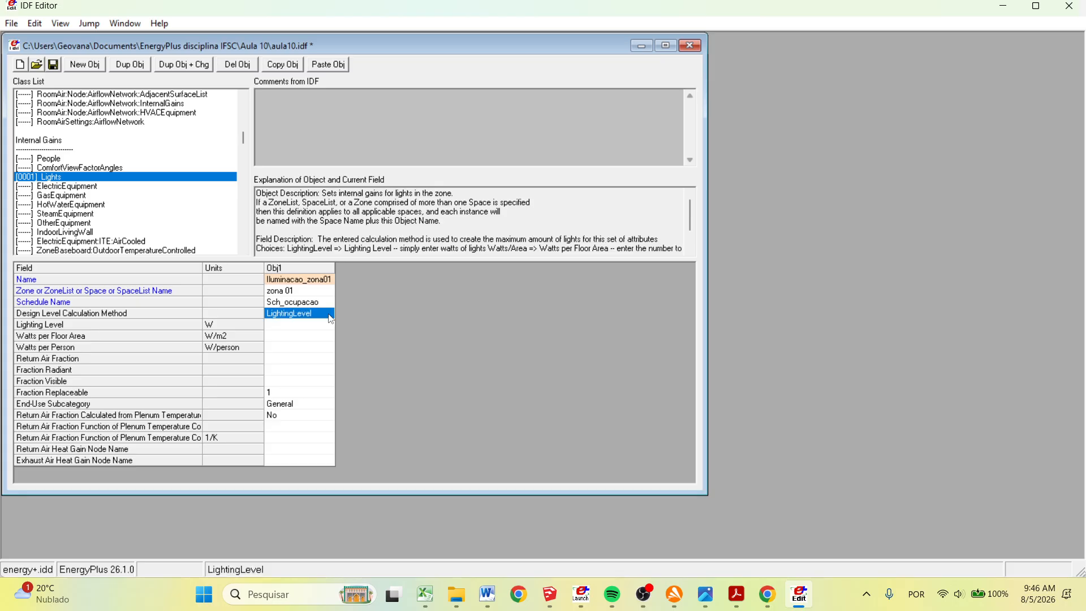
{"action": "left_click", "coordinate": [330, 319]}
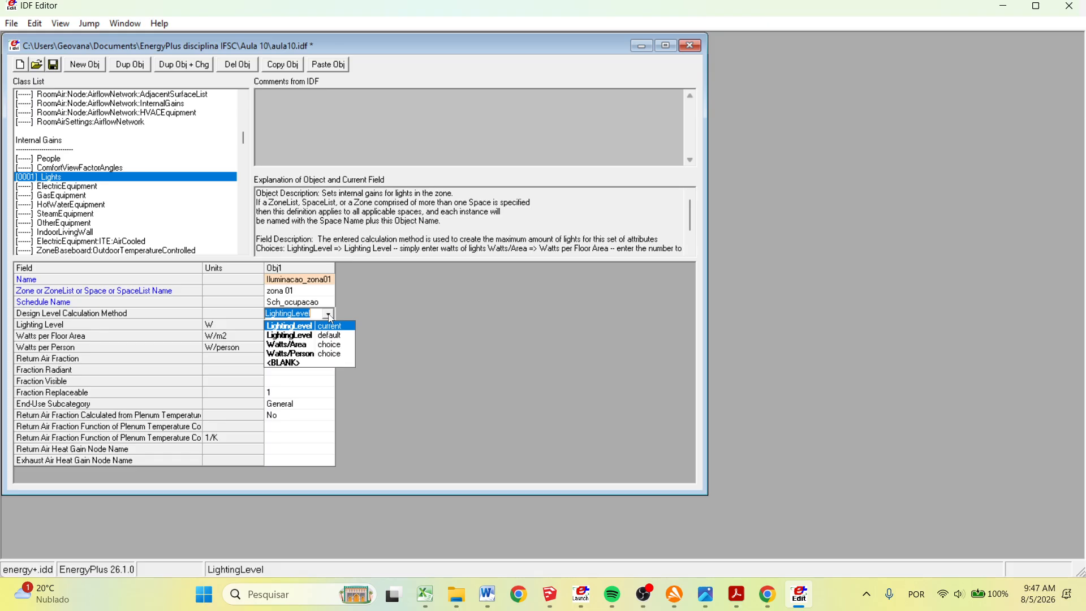
{"action": "left_click", "coordinate": [304, 345]}
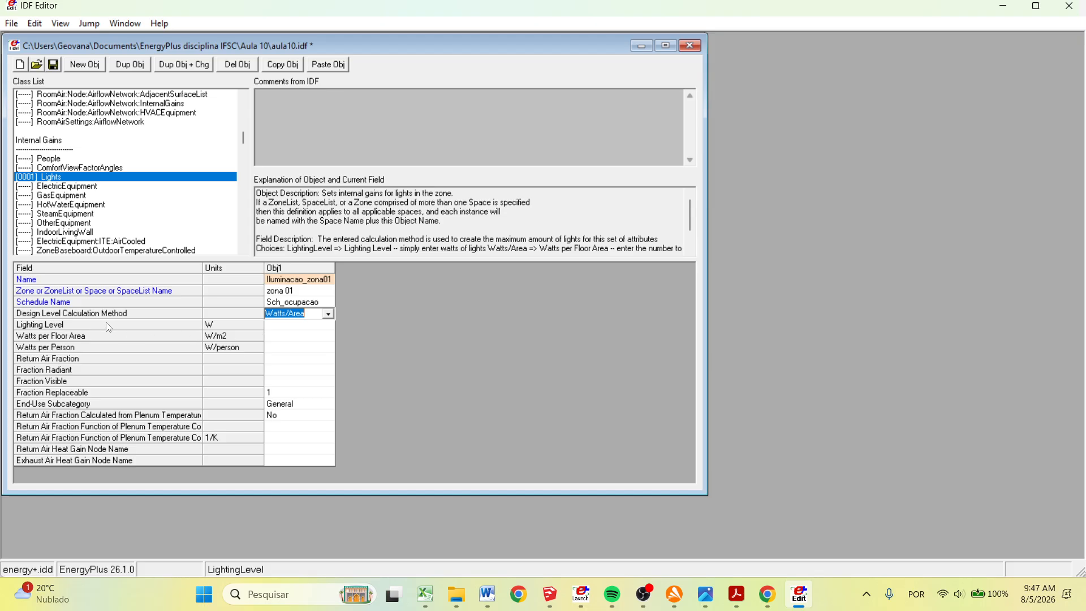
{"action": "left_click", "coordinate": [299, 326]}
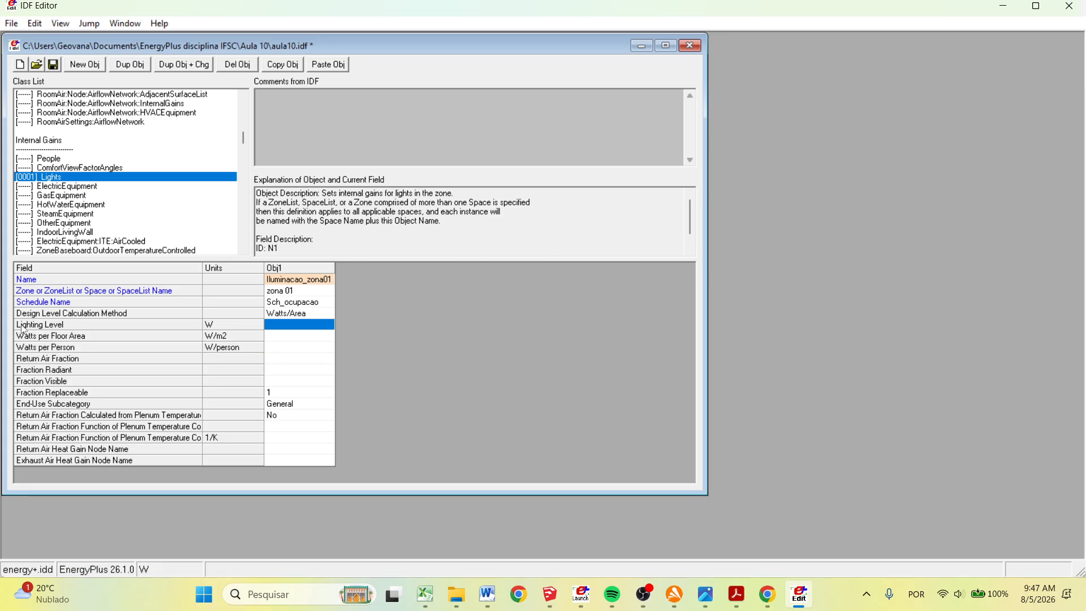
{"action": "left_click", "coordinate": [281, 337]}
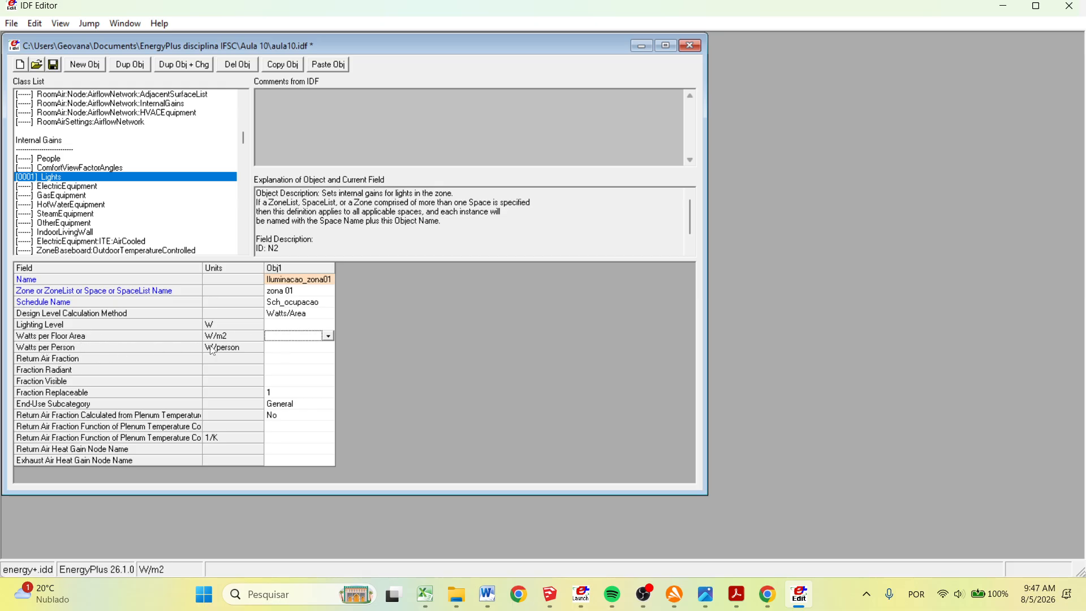
{"action": "left_click", "coordinate": [281, 338]}
{"action": "type", "text": "8"}
{"action": "left_click", "coordinate": [291, 350]}
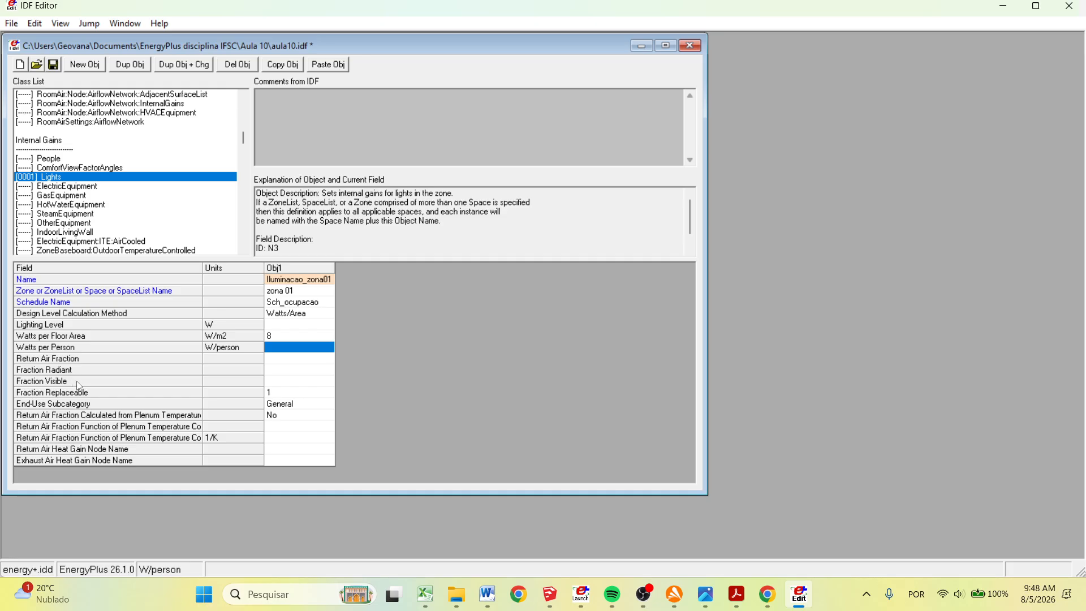
Set the Return Air Fraction of the Iluminacao_zona01 lights to 0.
{"action": "left_click", "coordinate": [286, 371]}
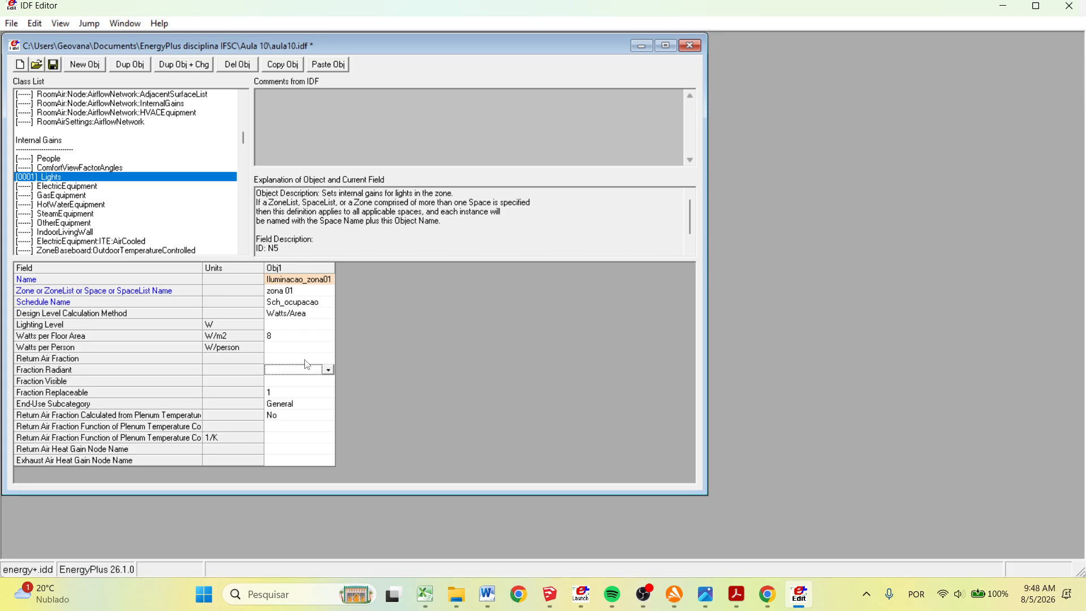
{"action": "left_click", "coordinate": [306, 361]}
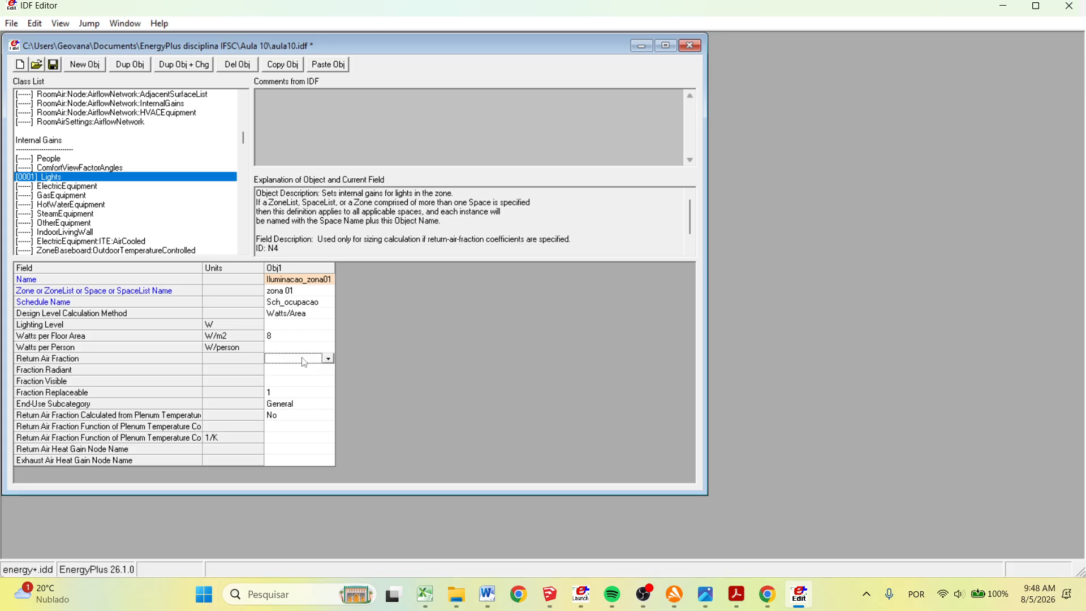
{"action": "left_click", "coordinate": [304, 362]}
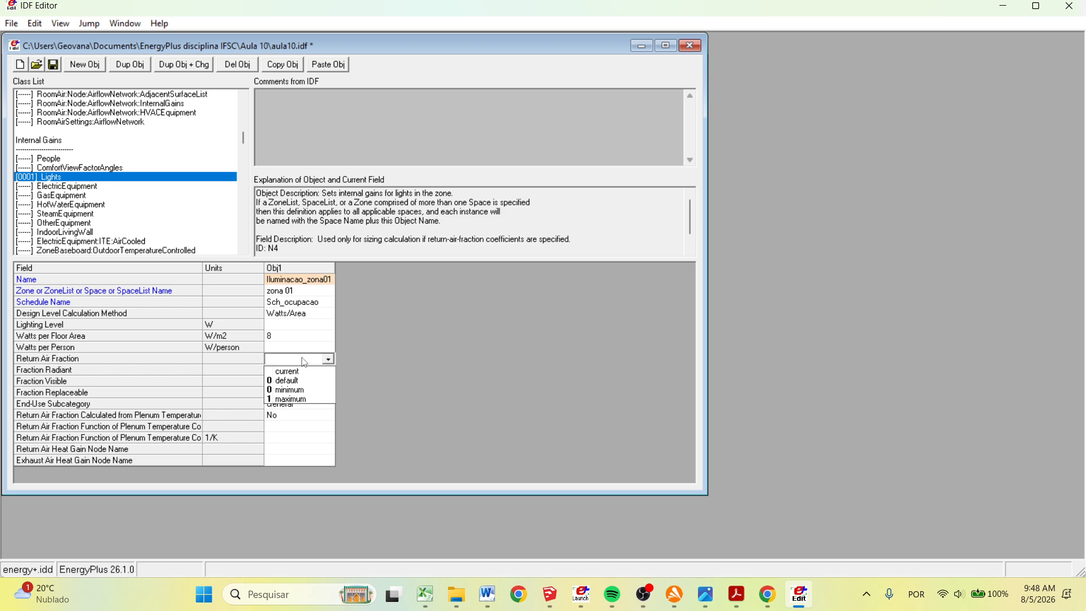
{"action": "type", "text": "0"}
{"action": "key", "text": "Return"}
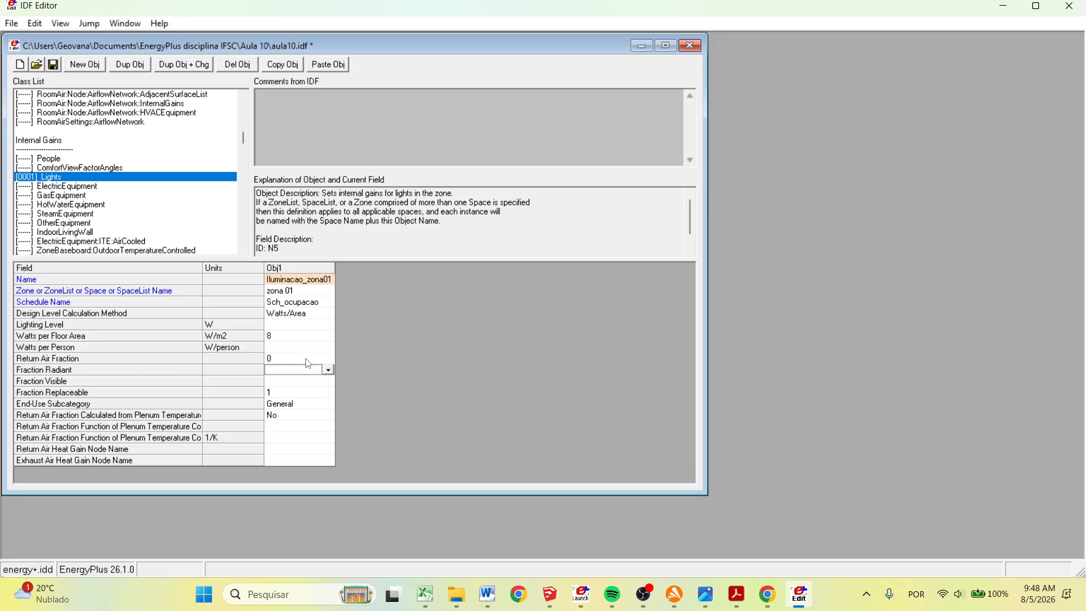
Set the Fraction Radiant of the Iluminacao_zona01 lights to 0.72 and the Fraction Visible to 0.18.
{"action": "left_click", "coordinate": [304, 370]}
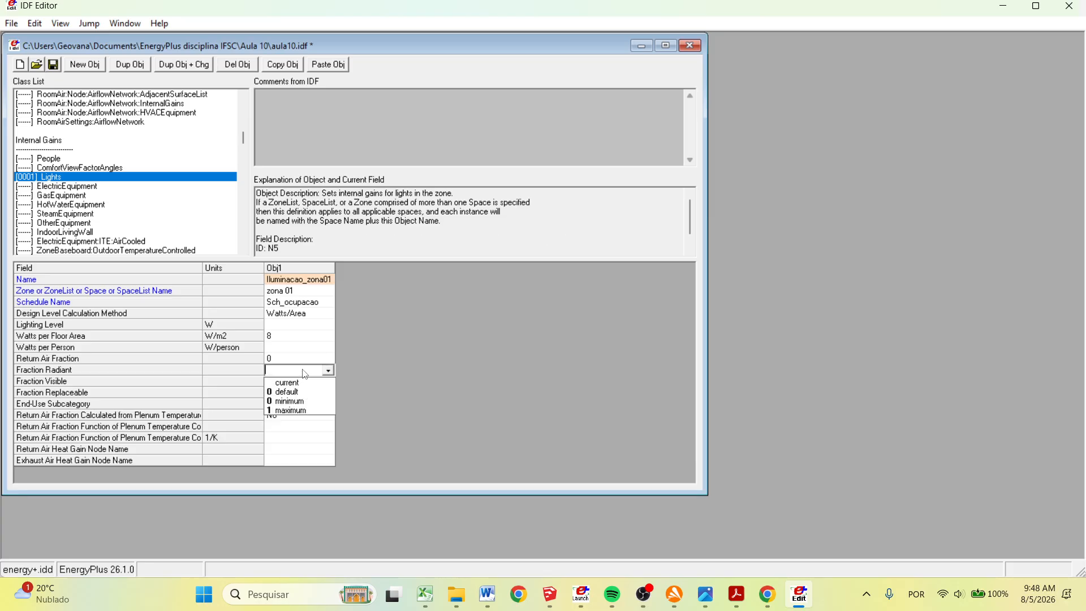
{"action": "type", "text": "0.72"}
{"action": "key", "text": "Return"}
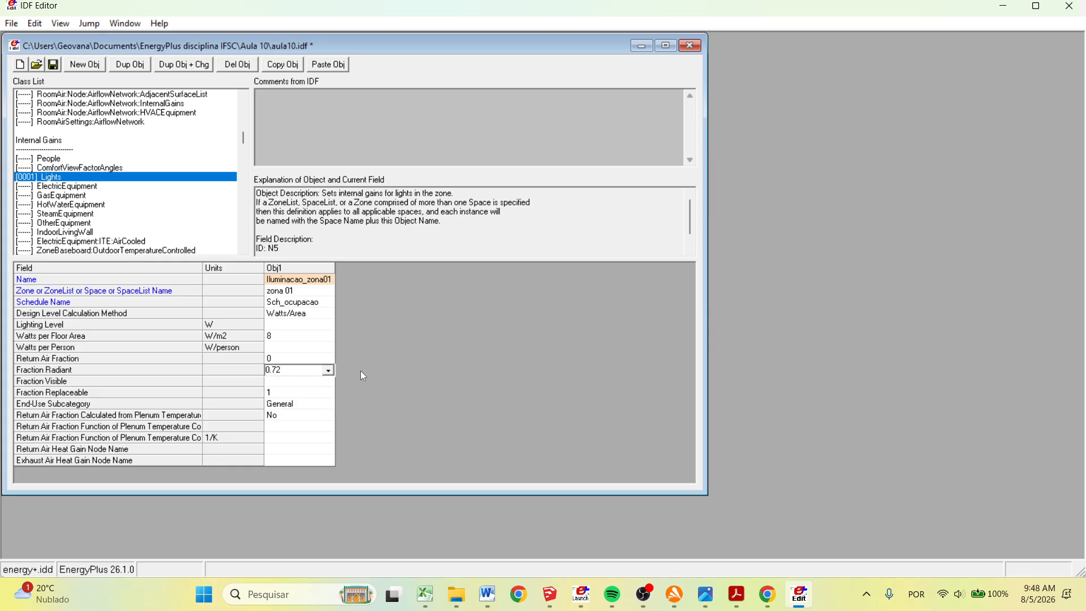
{"action": "left_click", "coordinate": [284, 388]}
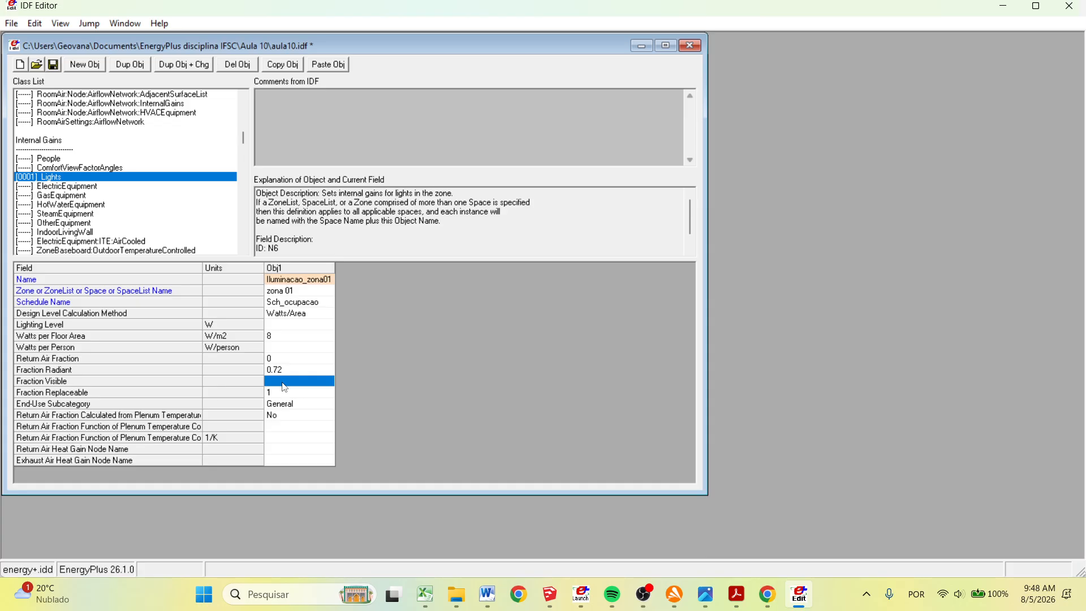
{"action": "left_click", "coordinate": [283, 382]}
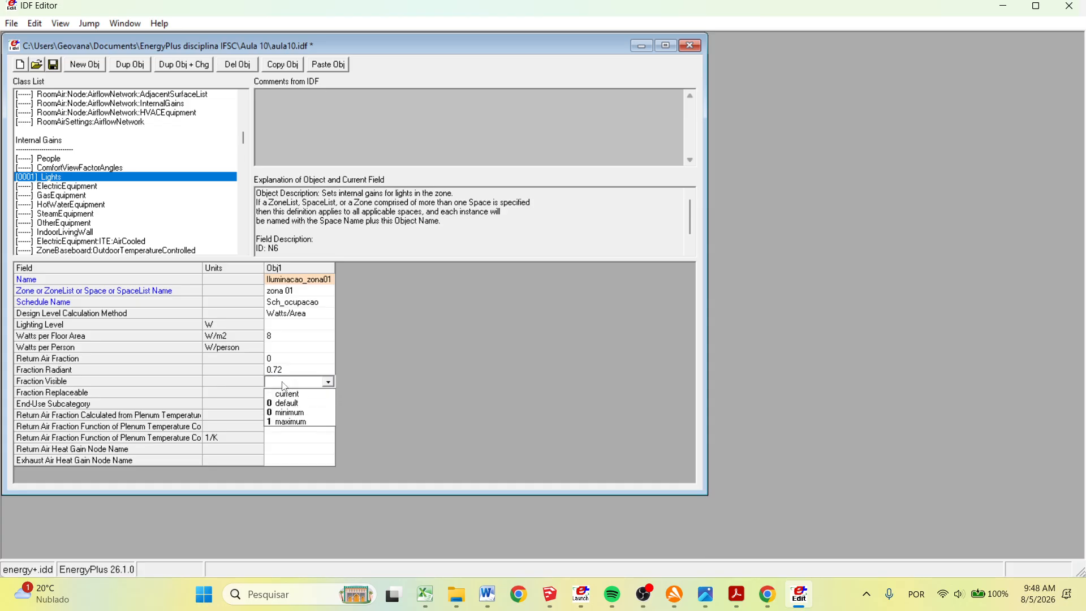
{"action": "type", "text": "0.18"}
{"action": "left_click", "coordinate": [418, 391]}
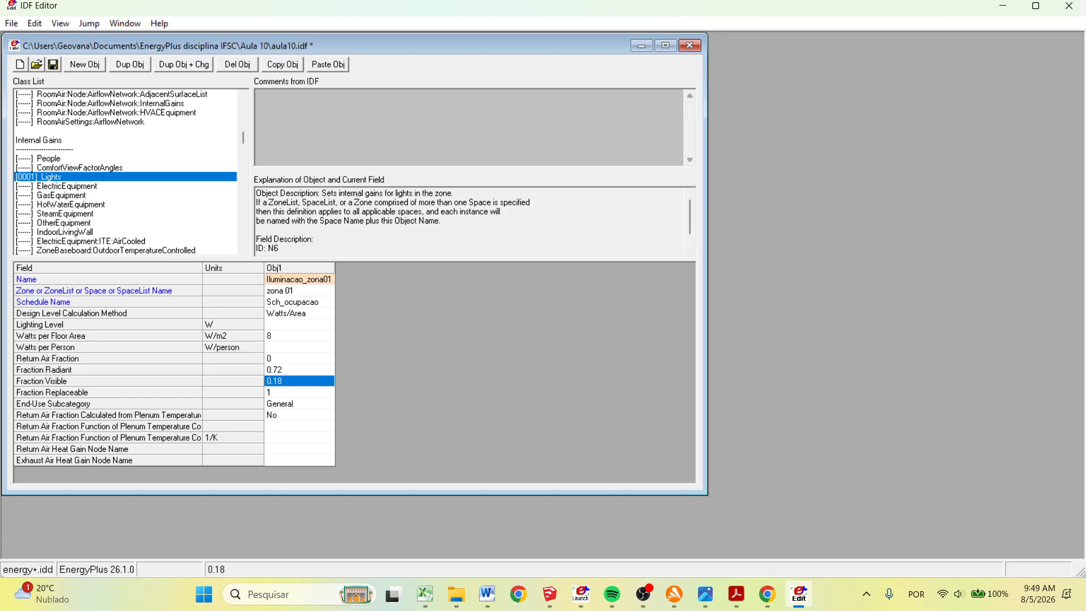
Create an ElectricEquipment object in the Internal Gains group and name it Equipamentos_zona01.
{"action": "left_click", "coordinate": [90, 188]}
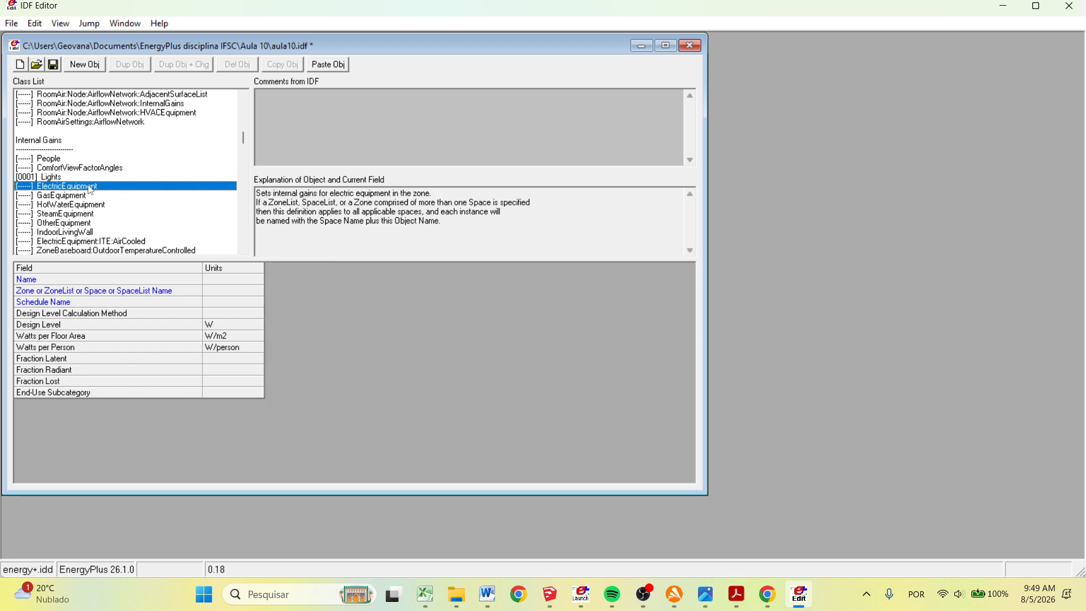
{"action": "left_click", "coordinate": [83, 65]}
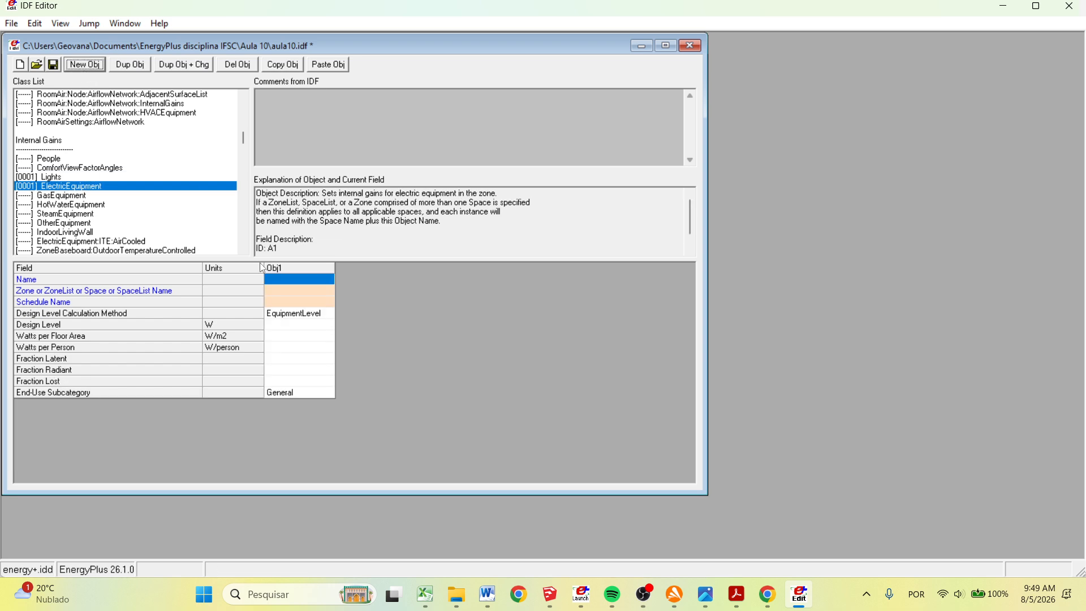
{"action": "left_click", "coordinate": [280, 279]}
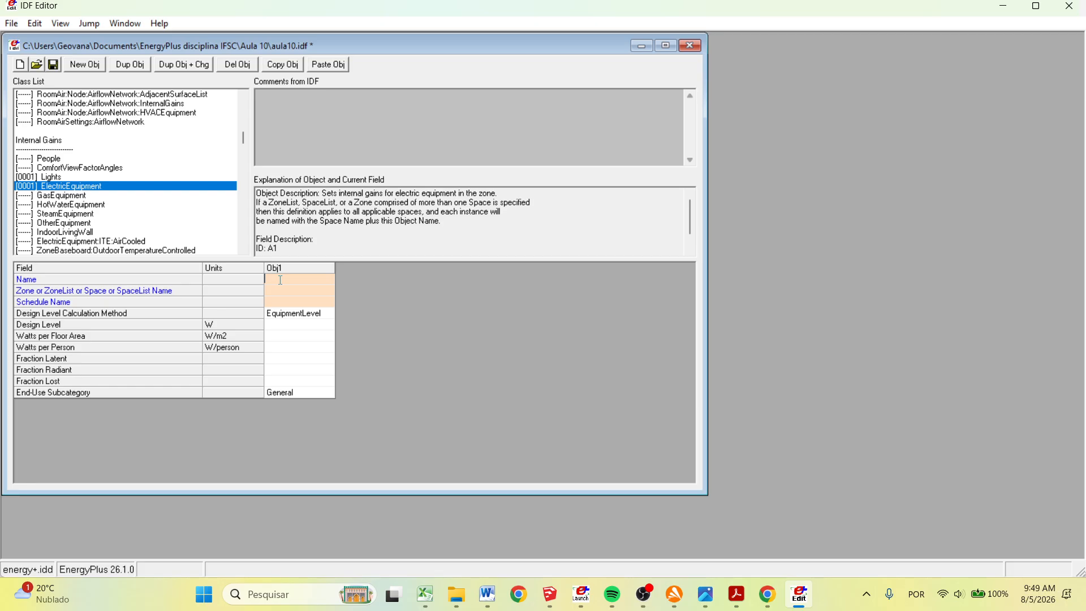
{"action": "type", "text": "Equipamentos_zona01"}
Assign zona 01 as the zone and Sch_ocupacao as the schedule of the Equipamentos_zona01 equipment.
{"action": "left_click", "coordinate": [299, 289]}
{"action": "left_click", "coordinate": [299, 289]}
{"action": "left_click", "coordinate": [300, 314]}
{"action": "left_click", "coordinate": [300, 301]}
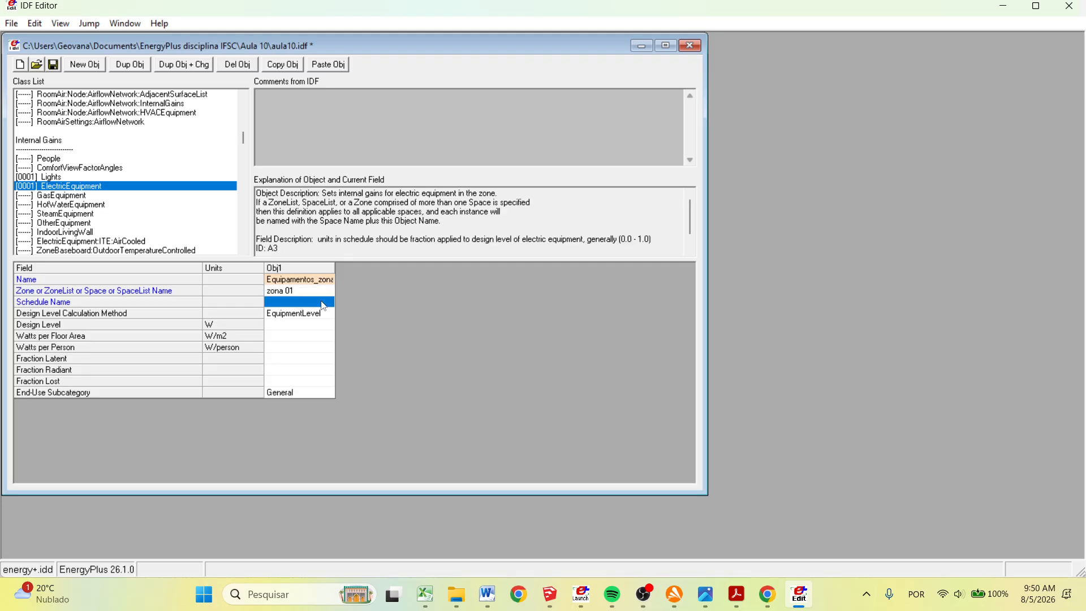
{"action": "left_click", "coordinate": [329, 302]}
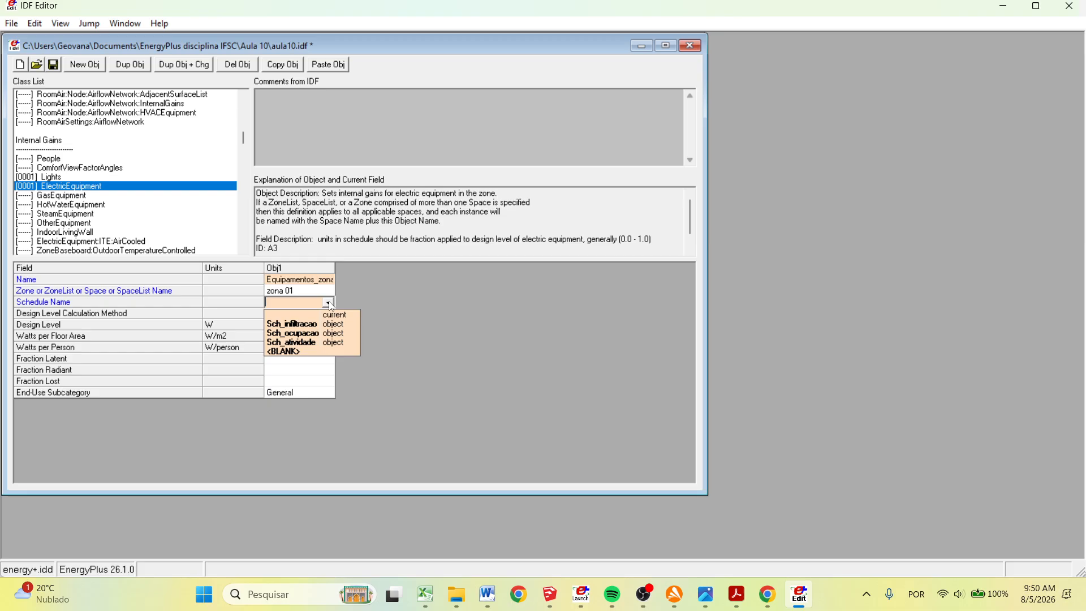
{"action": "left_click", "coordinate": [316, 335]}
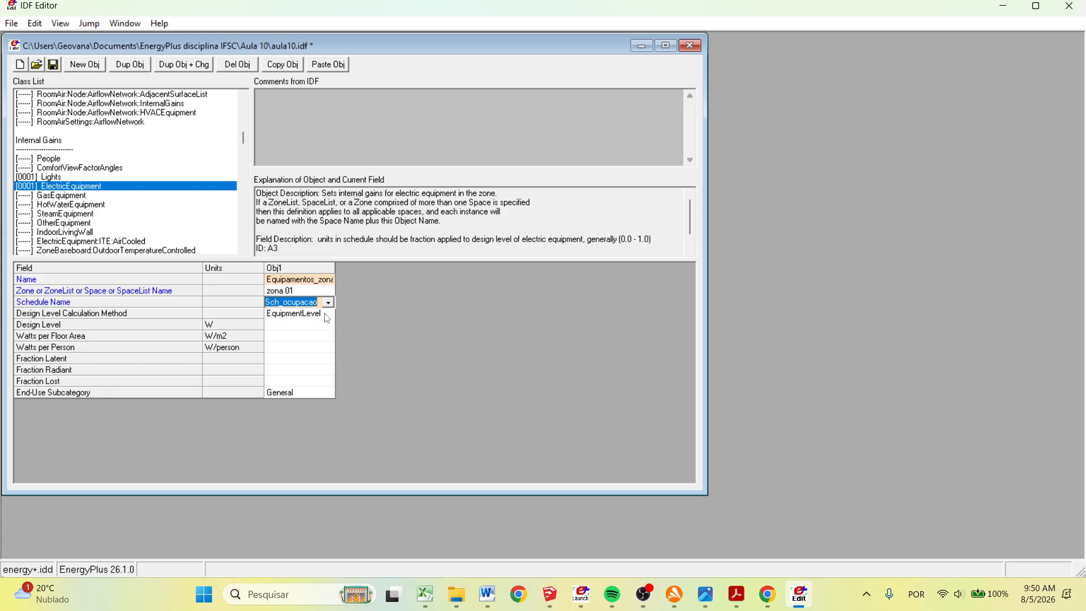
Set the Equipamentos_zona01 equipment to the Watts/Area calculation method with 12 W/m2 per floor area.
{"action": "left_click", "coordinate": [326, 319]}
{"action": "left_click", "coordinate": [328, 316]}
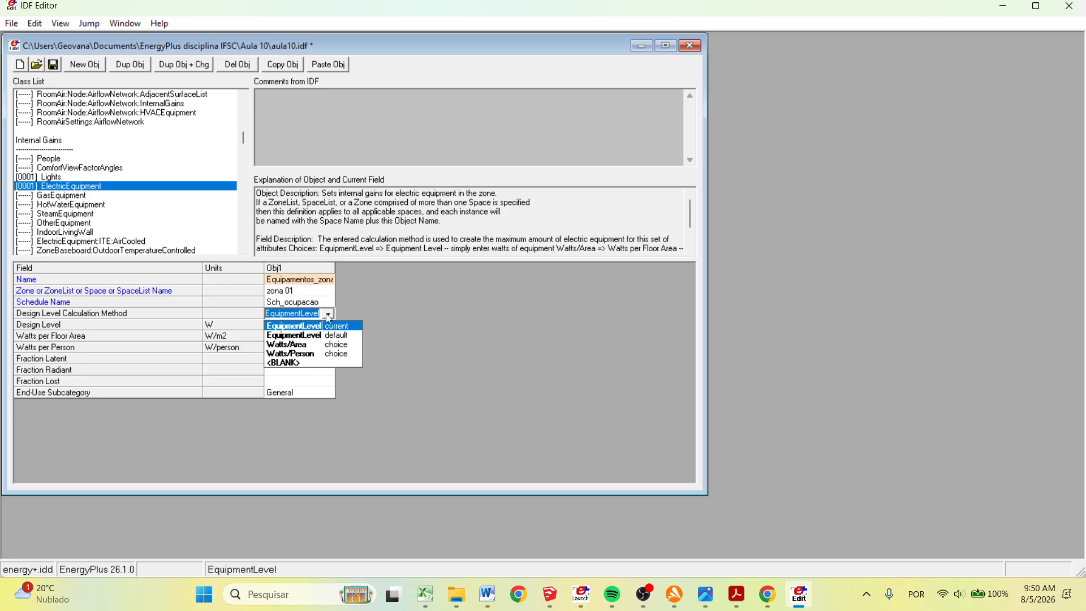
{"action": "left_click", "coordinate": [307, 345]}
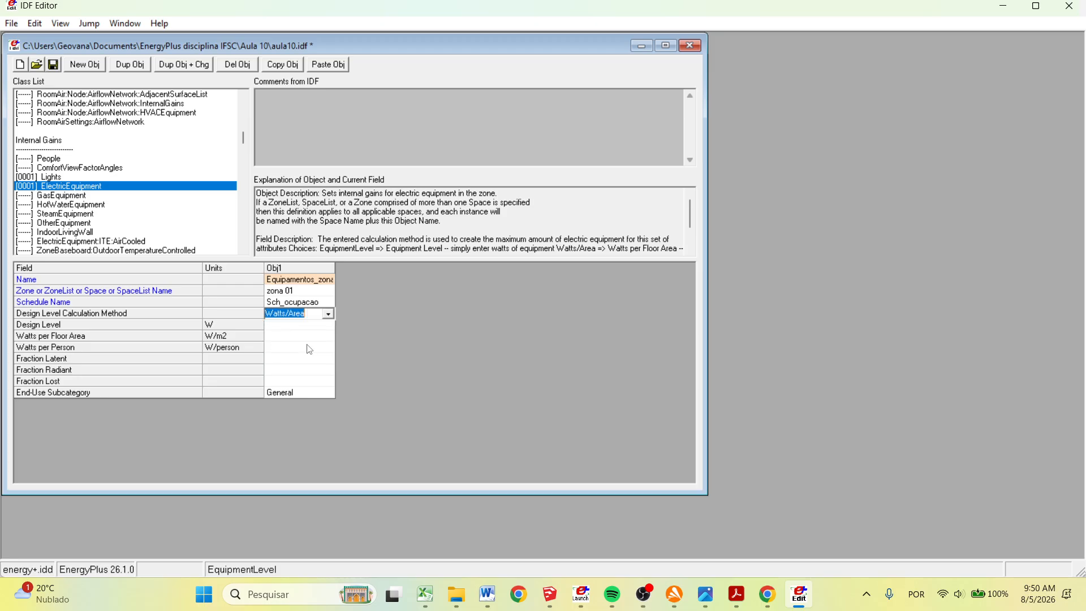
{"action": "left_click", "coordinate": [277, 337]}
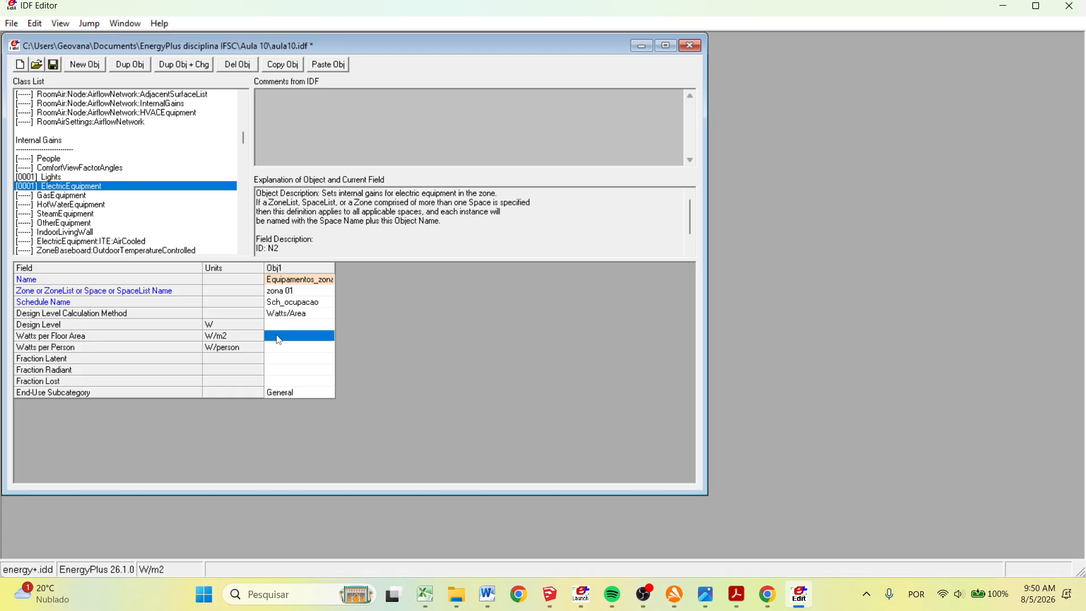
{"action": "left_click", "coordinate": [279, 339]}
{"action": "type", "text": "12"}
{"action": "key", "text": "Return"}
Create a People object in the Internal Gains group and name it Pessoas_zona01.
{"action": "left_click", "coordinate": [52, 163]}
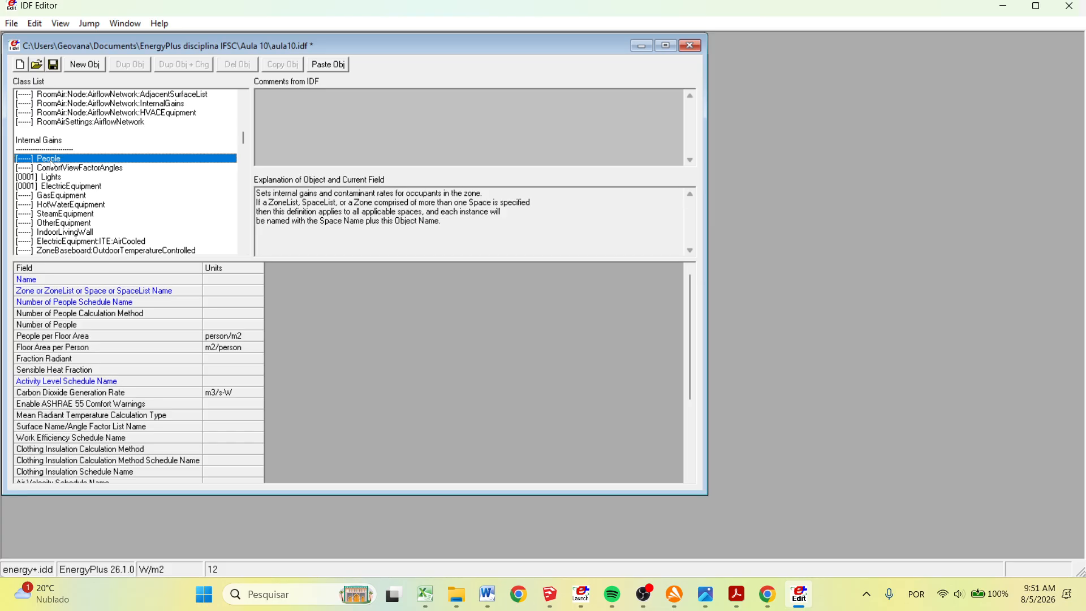
{"action": "left_click", "coordinate": [85, 64]}
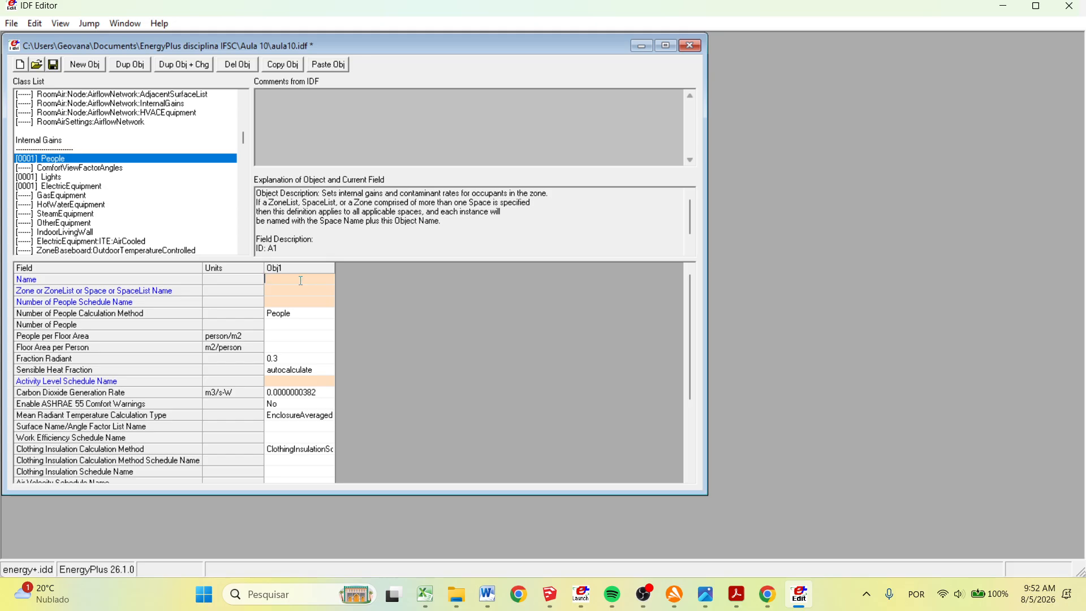
{"action": "type", "text": "Pessoas_zona01"}
Assign zona 01 as the zone and Sch_ocupacao as the number of people schedule of Pessoas_zona01.
{"action": "left_click", "coordinate": [311, 290]}
{"action": "left_click", "coordinate": [327, 290]}
{"action": "left_click", "coordinate": [312, 316]}
{"action": "left_click", "coordinate": [287, 303]}
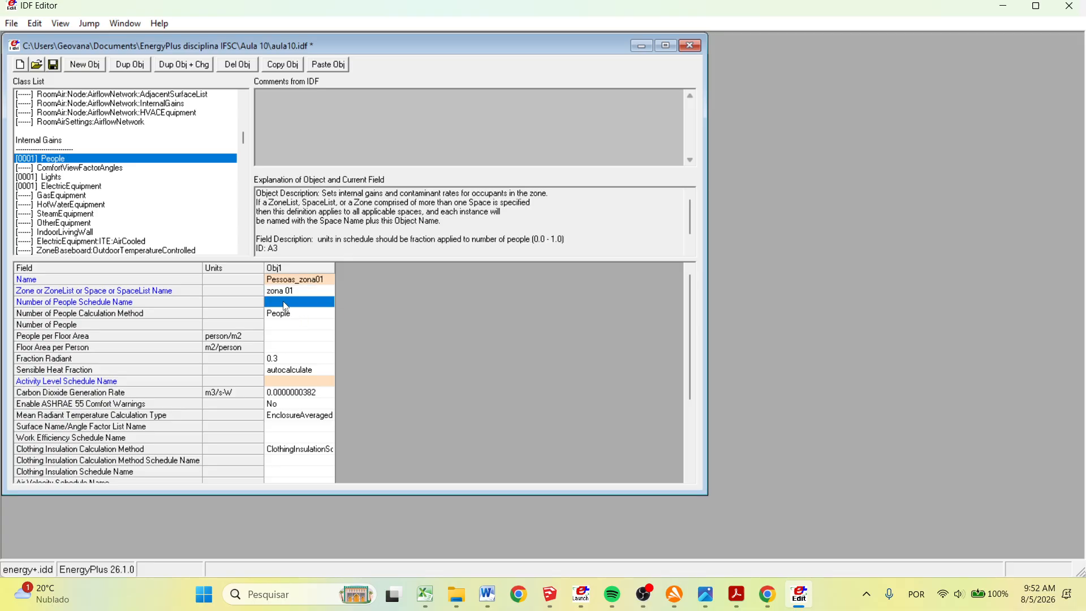
{"action": "left_click", "coordinate": [328, 304]}
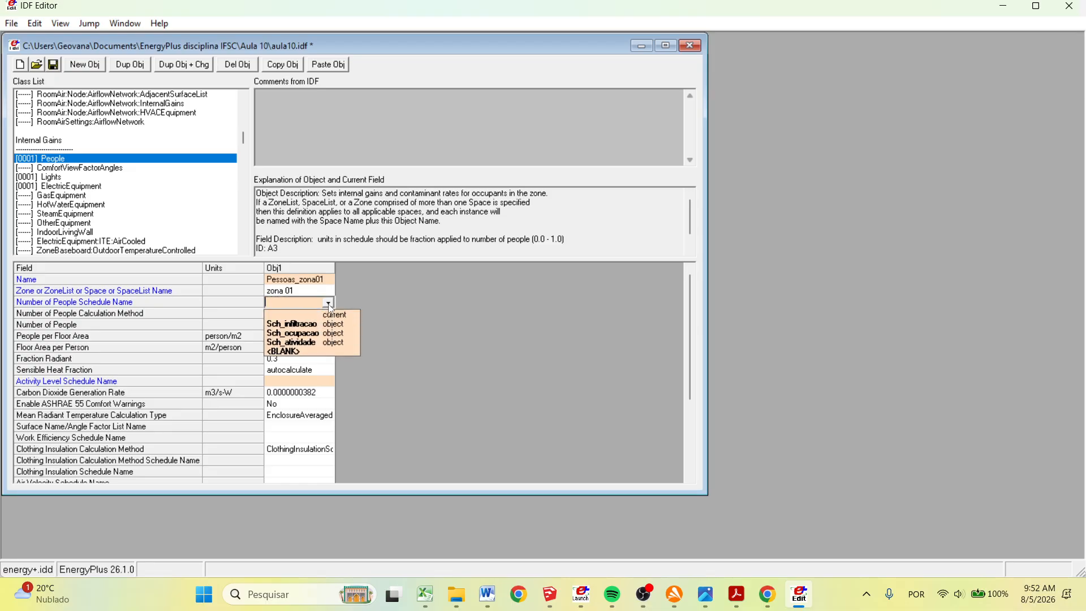
{"action": "left_click", "coordinate": [302, 333]}
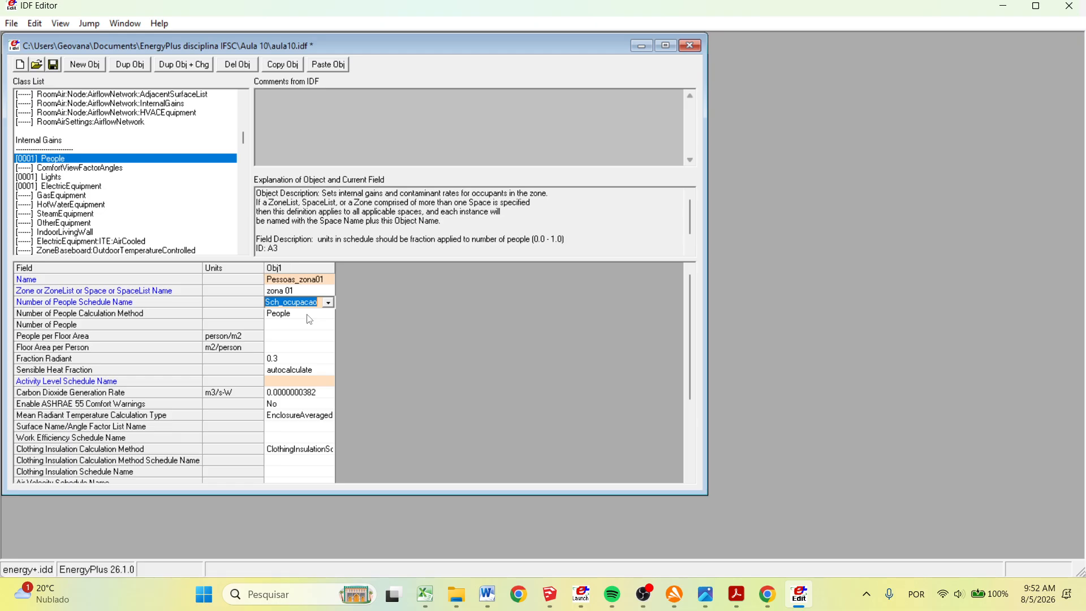
Set the Pessoas_zona01 calculation method to Area/Person with a floor area per person of 4 m2.
{"action": "left_click", "coordinate": [309, 316]}
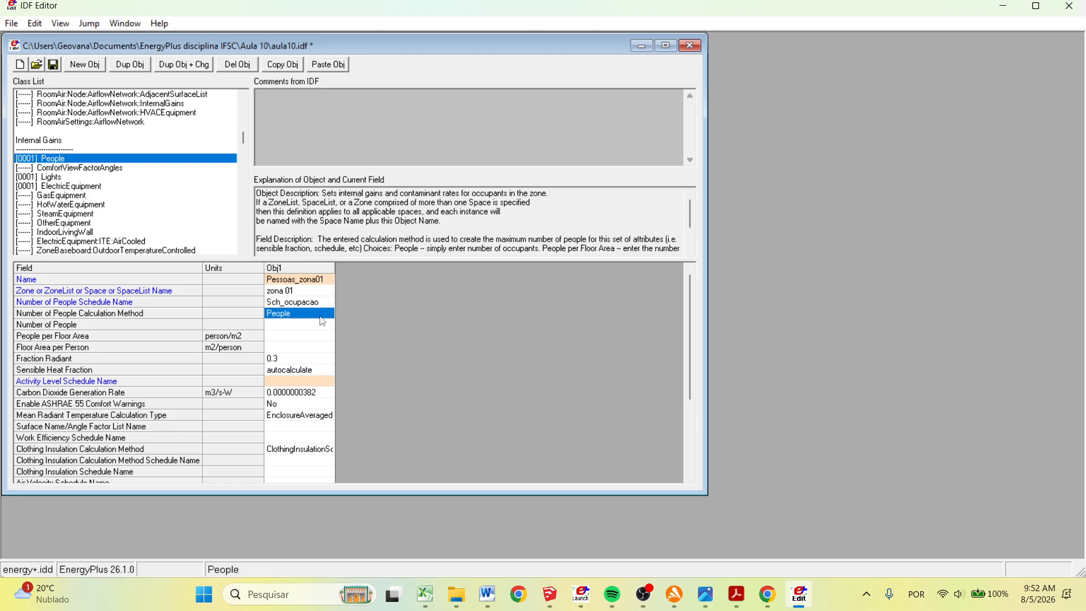
{"action": "left_click", "coordinate": [329, 314]}
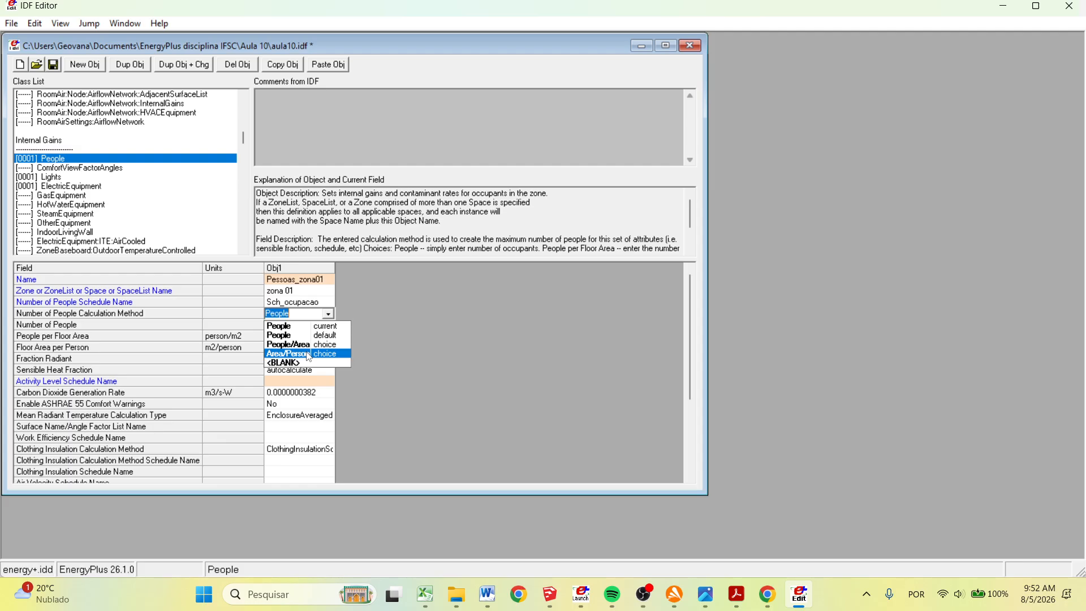
{"action": "left_click", "coordinate": [309, 354]}
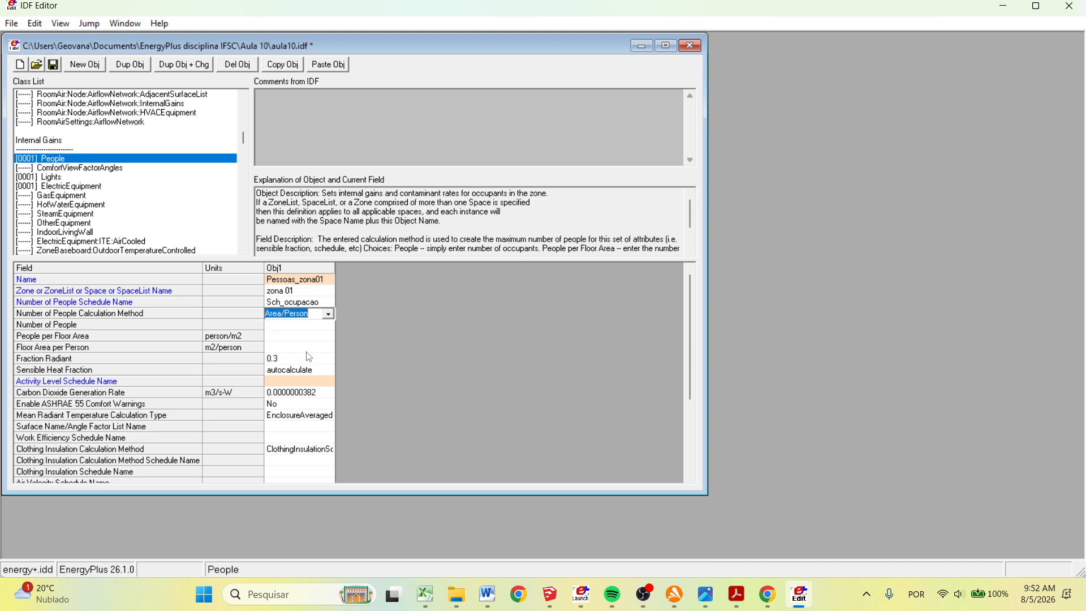
{"action": "left_click", "coordinate": [272, 348]}
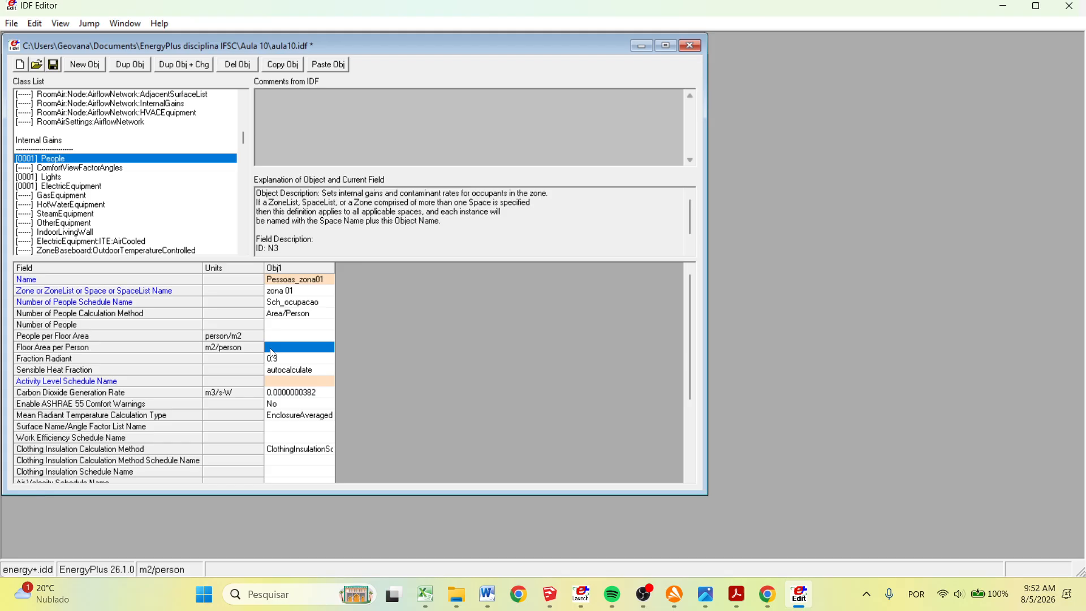
{"action": "left_click", "coordinate": [272, 348]}
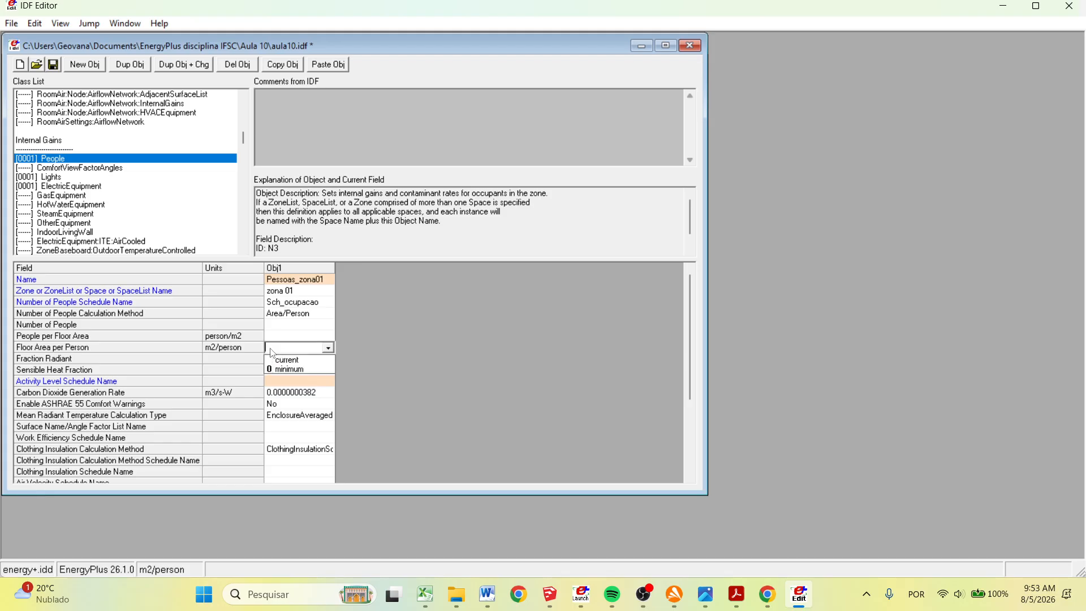
{"action": "type", "text": "4"}
{"action": "left_click", "coordinate": [392, 356]}
{"action": "left_click", "coordinate": [392, 329]}
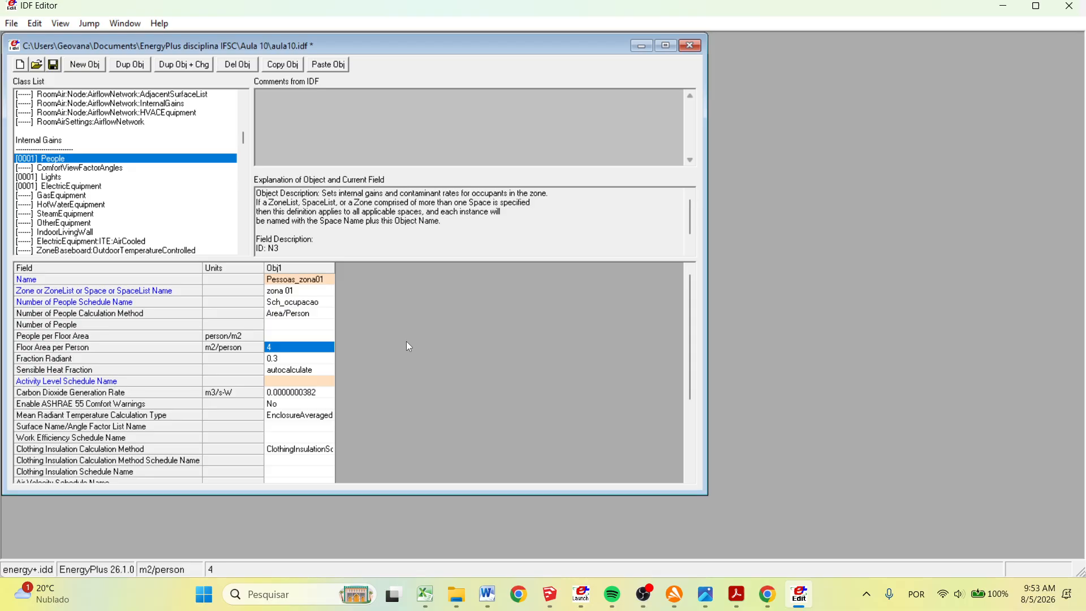
Assign Sch_atividade as the activity level schedule of Pessoas_zona01.
{"action": "left_click", "coordinate": [314, 382]}
{"action": "left_click", "coordinate": [329, 383]}
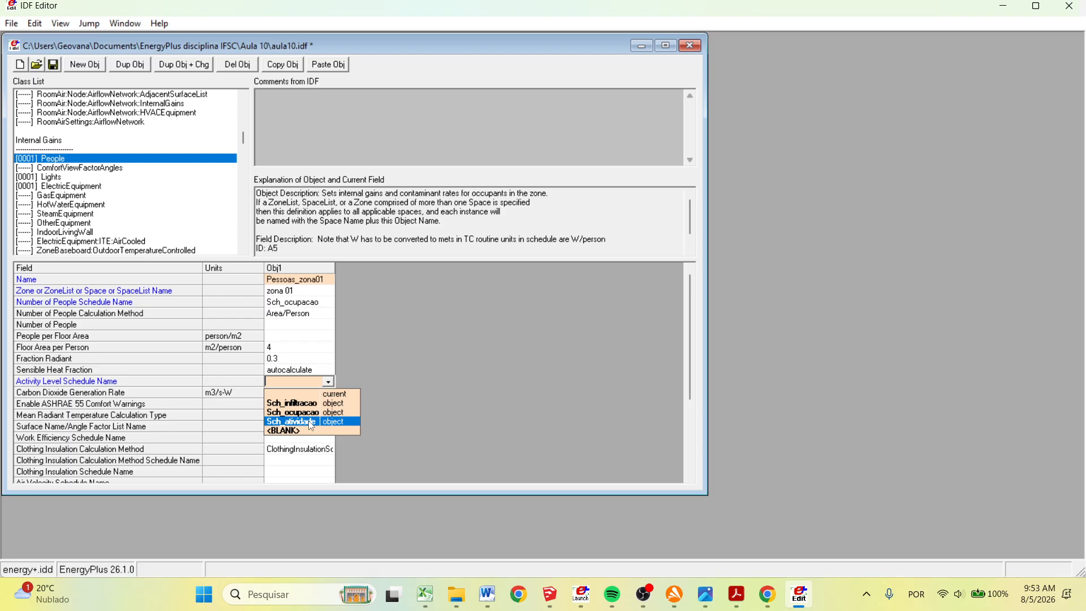
{"action": "left_click", "coordinate": [311, 426]}
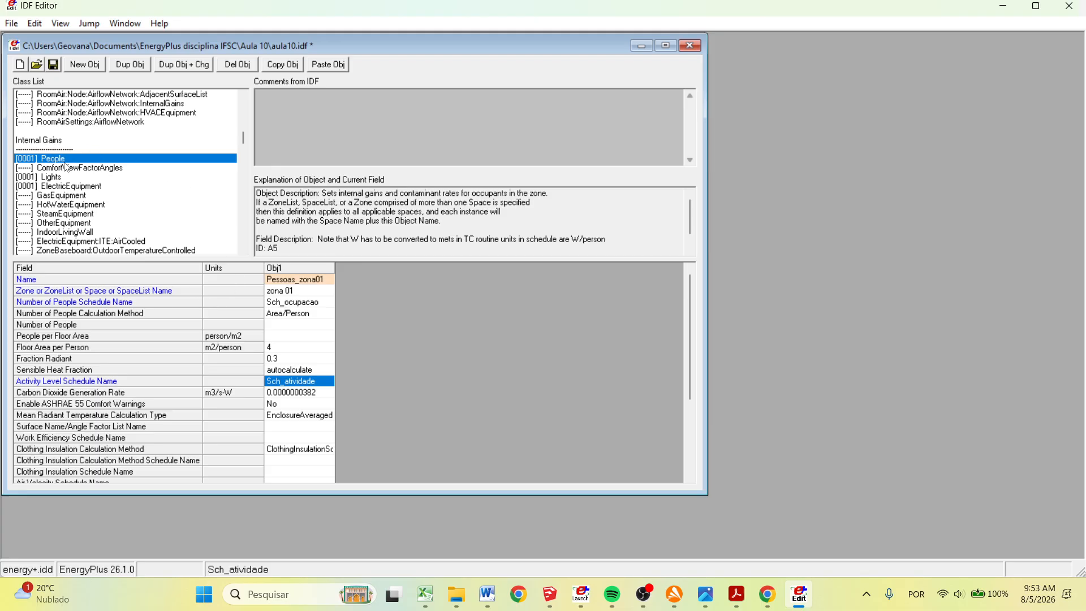
Create a ZoneInfiltration:DesignFlowRate object in the Zone Airflow group and name it Infiltracao_zona01.
{"action": "scroll", "coordinate": [119, 140], "scroll_direction": "down", "scroll_amount": 3}
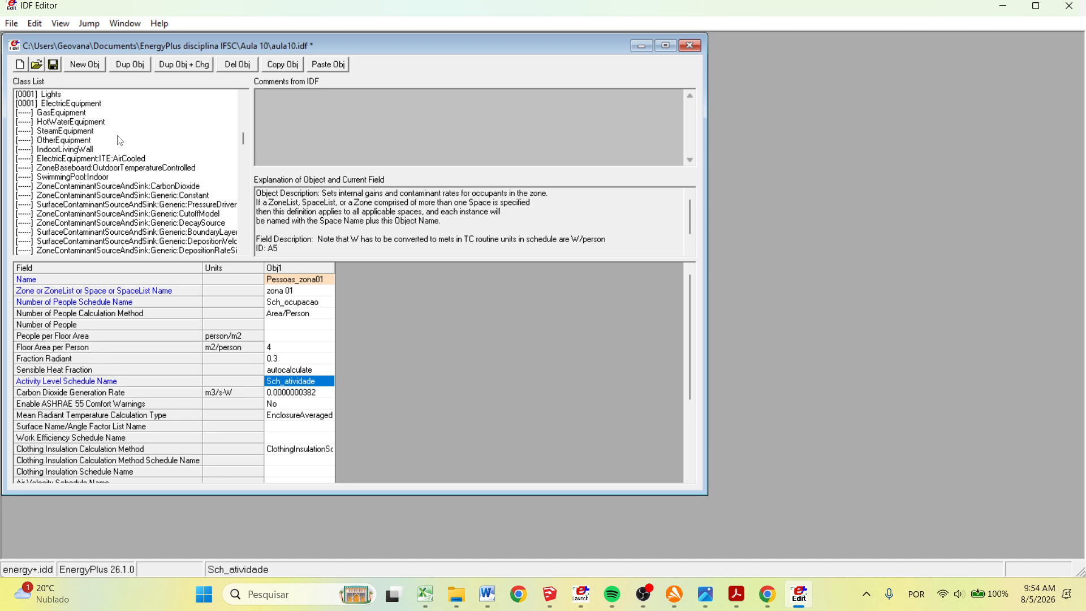
{"action": "scroll", "coordinate": [120, 141], "scroll_direction": "down", "scroll_amount": 9}
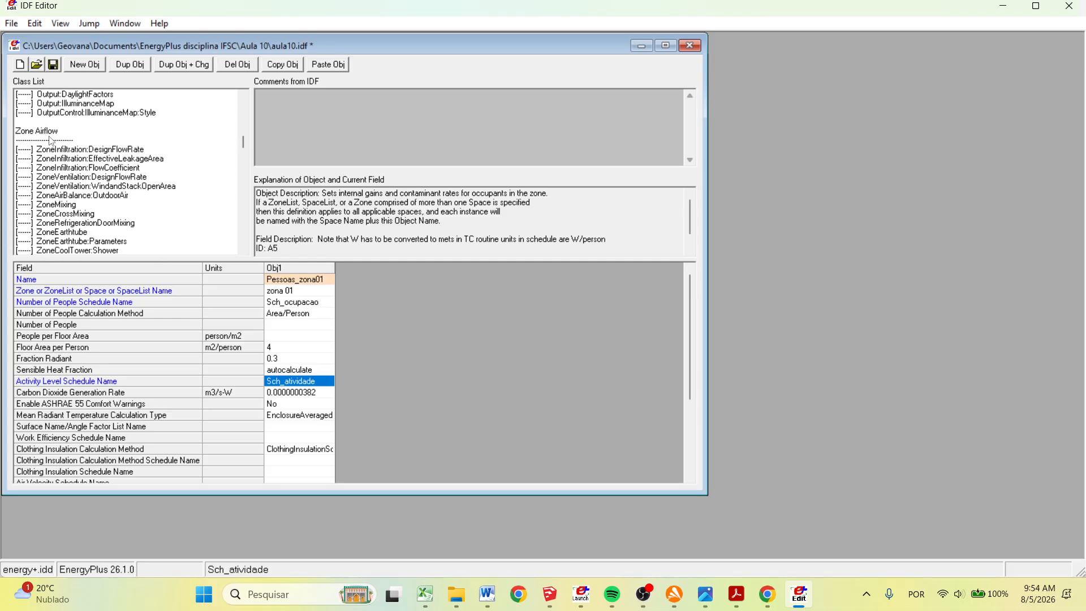
{"action": "left_click", "coordinate": [77, 151]}
{"action": "left_click", "coordinate": [93, 70]}
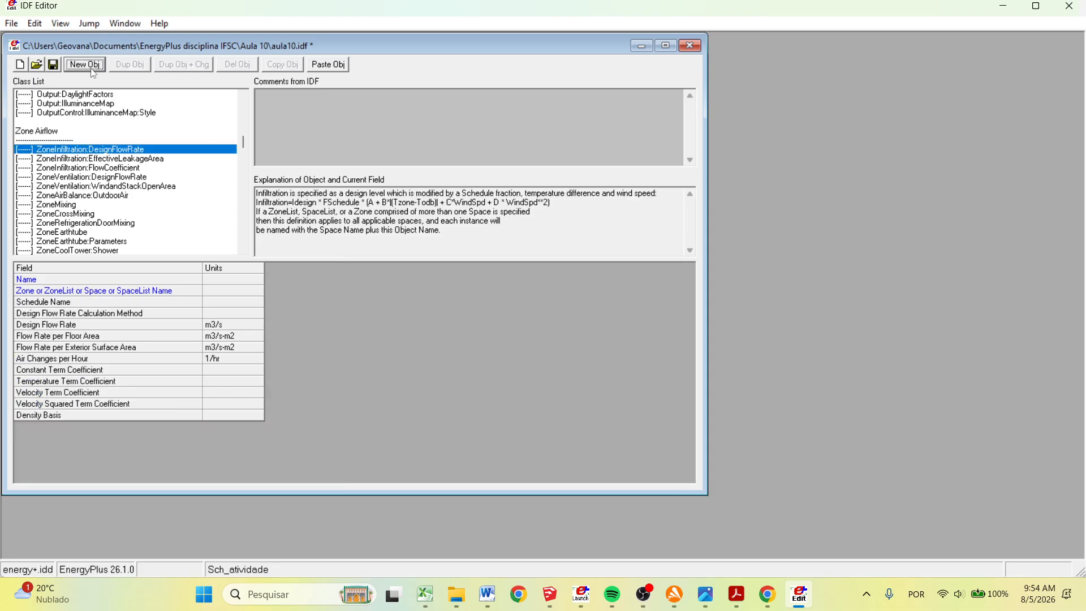
{"action": "left_click", "coordinate": [280, 279]}
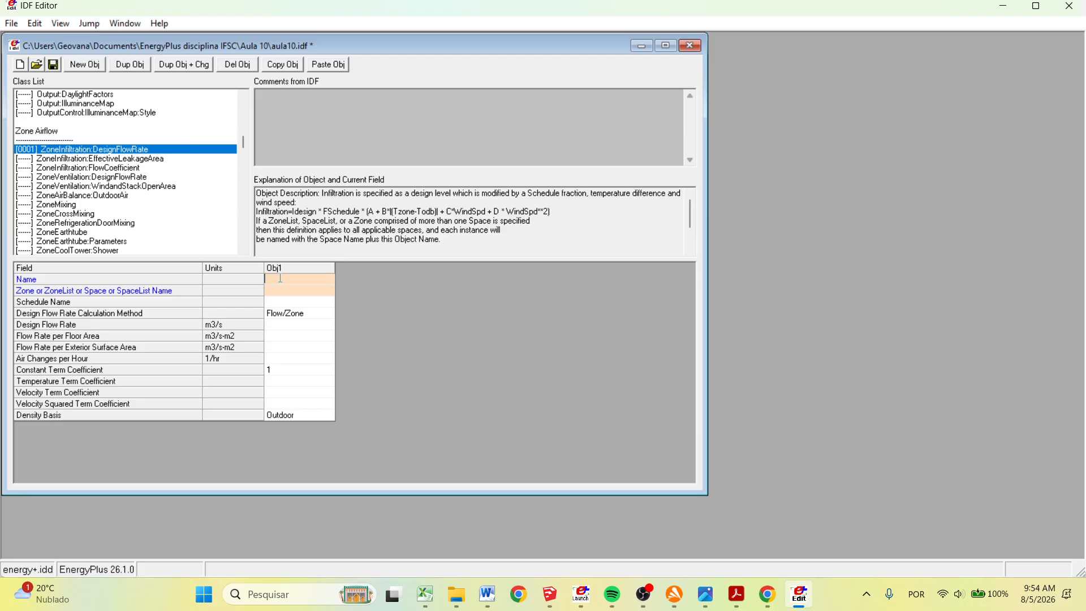
{"action": "type", "text": "Infiltracao_zona01"}
Assign zona 01 as the zone and Sch_infiltracao as the schedule of Infiltracao_zona01.
{"action": "left_click", "coordinate": [298, 294]}
{"action": "left_click", "coordinate": [329, 291]}
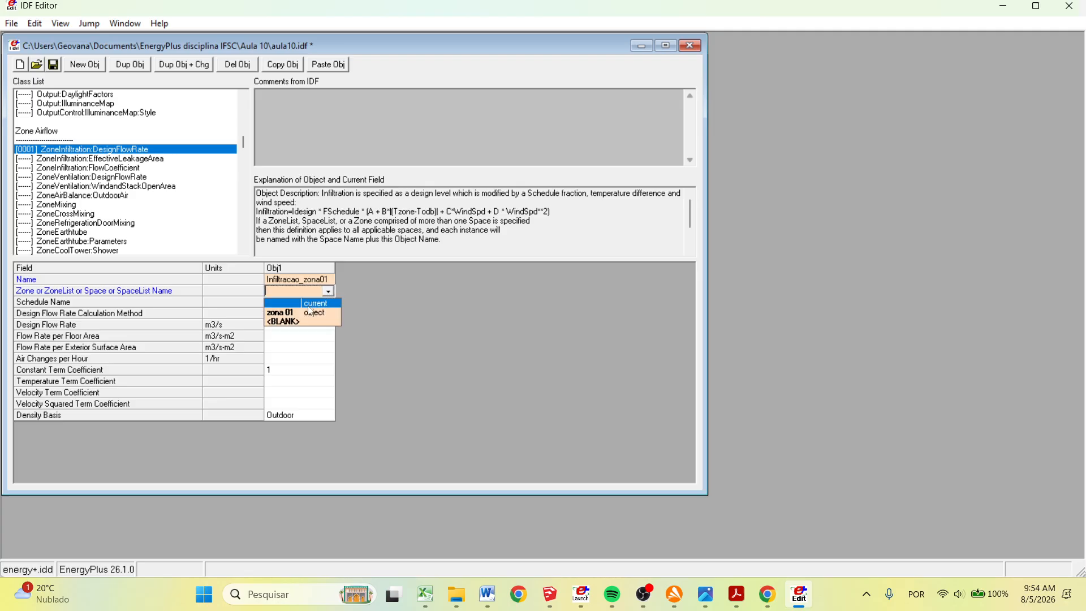
{"action": "left_click", "coordinate": [295, 318]}
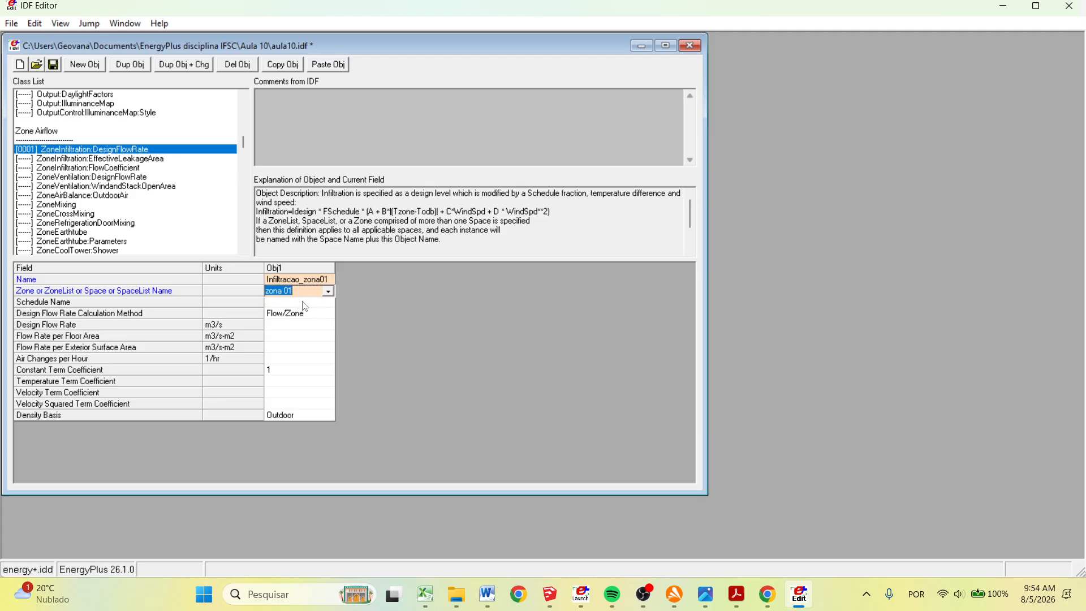
{"action": "left_click", "coordinate": [305, 303]}
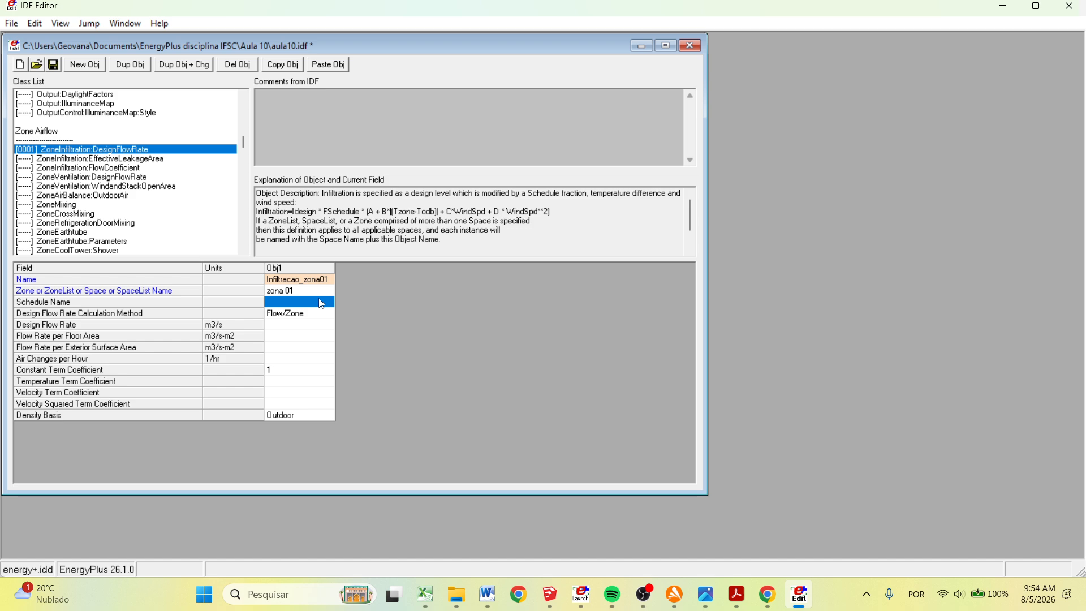
{"action": "left_click", "coordinate": [322, 304]}
{"action": "left_click", "coordinate": [329, 304]}
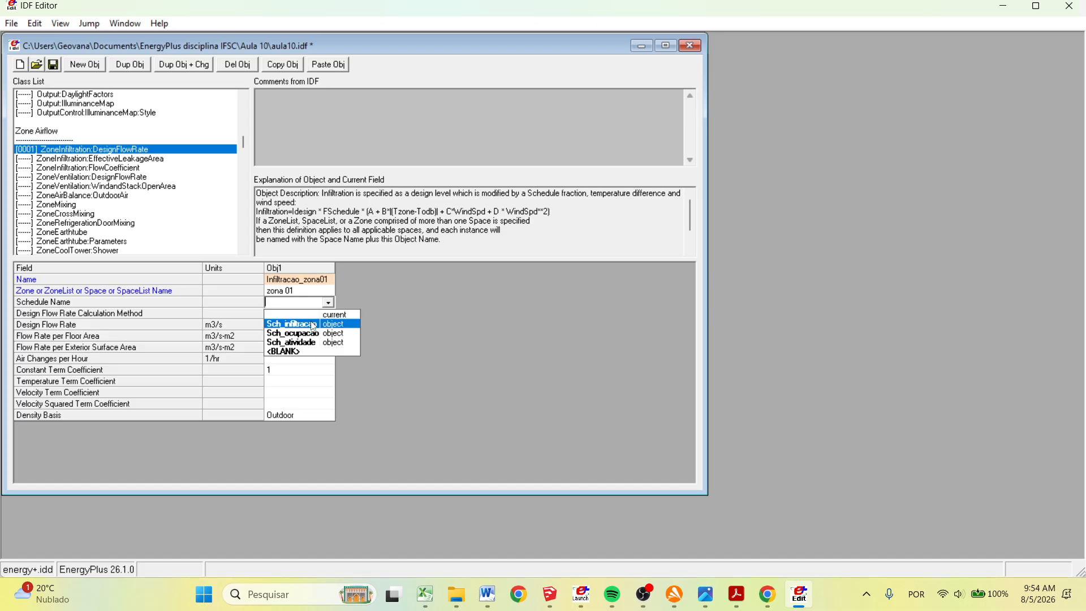
{"action": "left_click", "coordinate": [313, 325]}
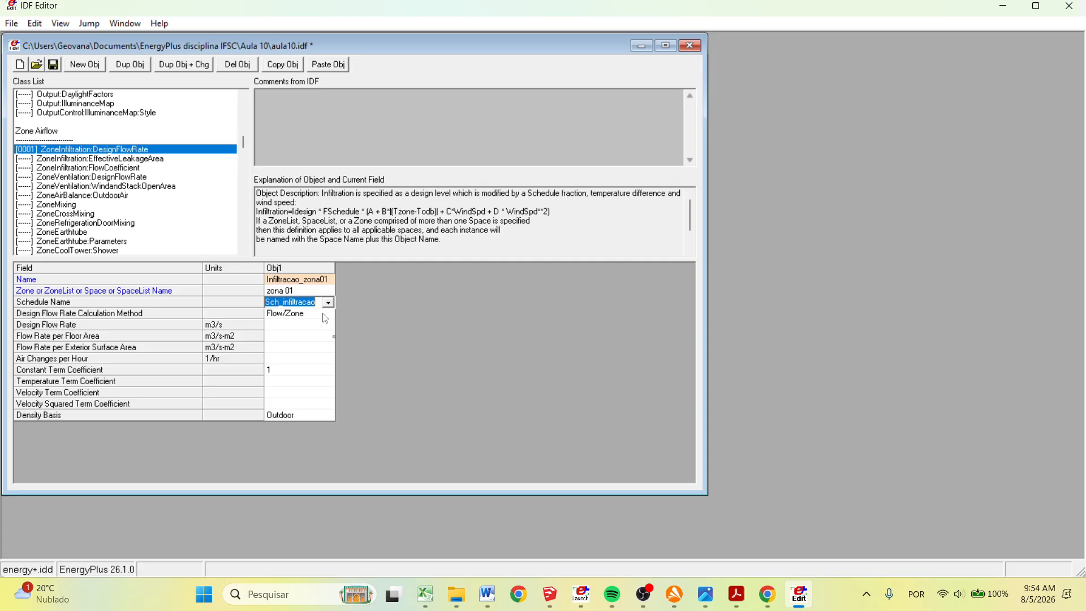
Set the Infiltracao_zona01 design flow rate calculation method to AirChanges/Hour with 1.5 air changes per hour.
{"action": "left_click", "coordinate": [325, 315]}
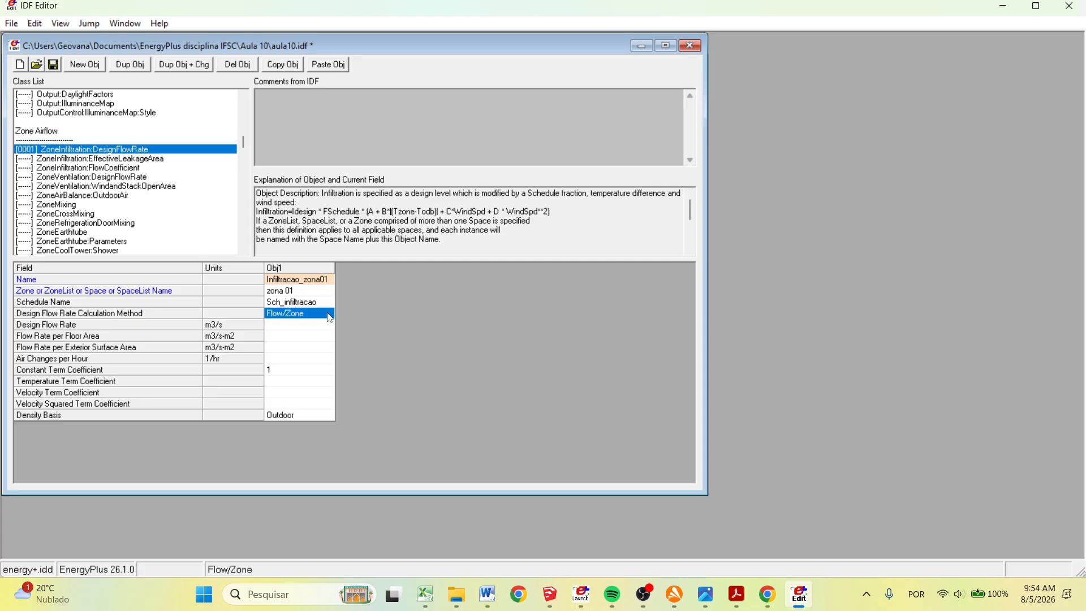
{"action": "left_click", "coordinate": [328, 315]}
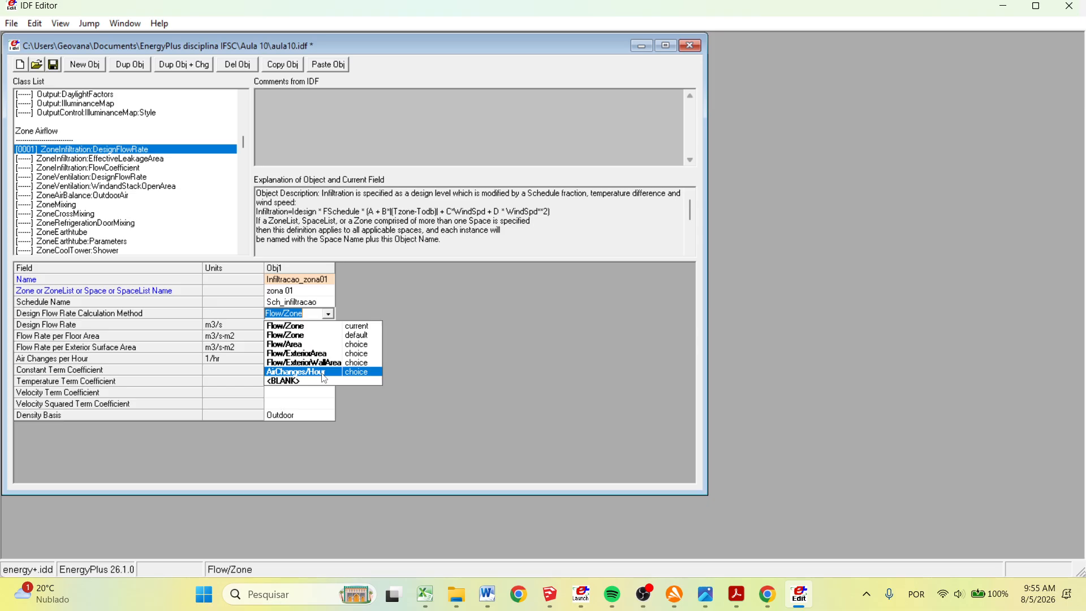
{"action": "left_click", "coordinate": [324, 373]}
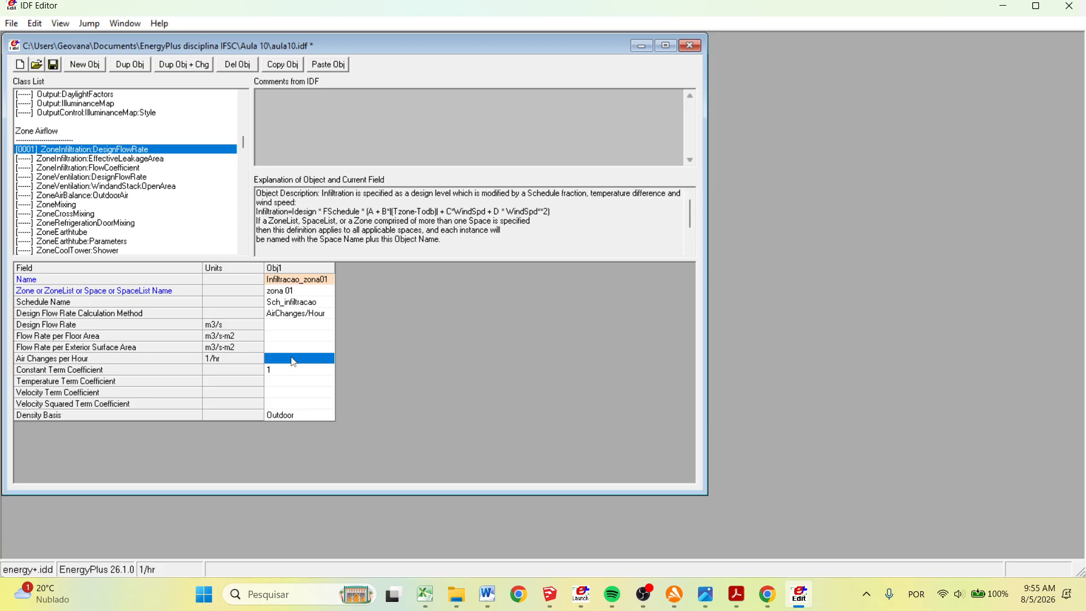
{"action": "left_click", "coordinate": [293, 361]}
{"action": "type", "text": "1"}
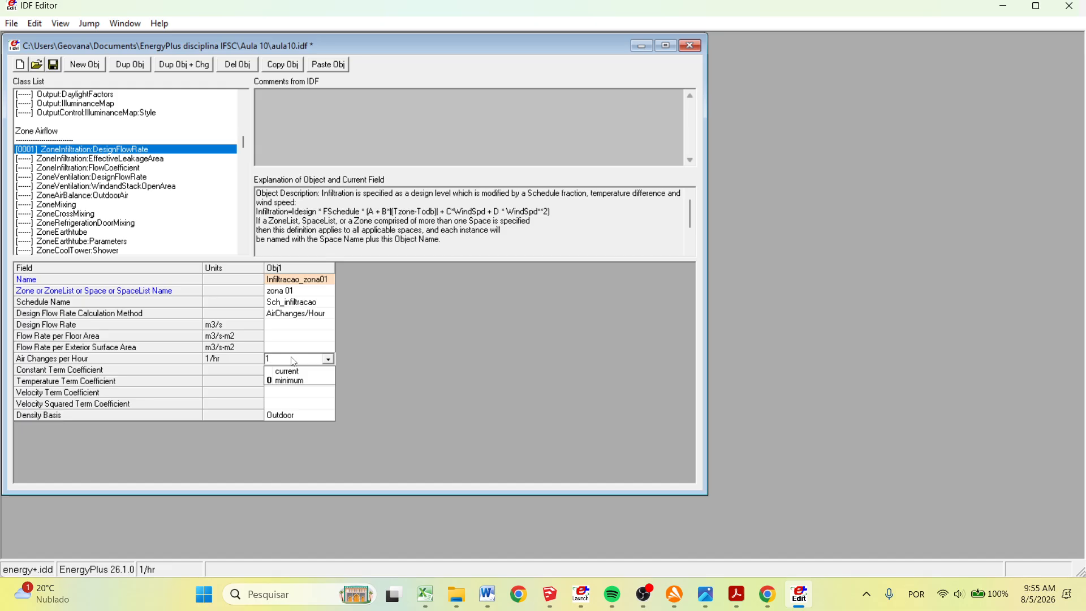
{"action": "type", "text": ".5"}
{"action": "key", "text": "Return"}
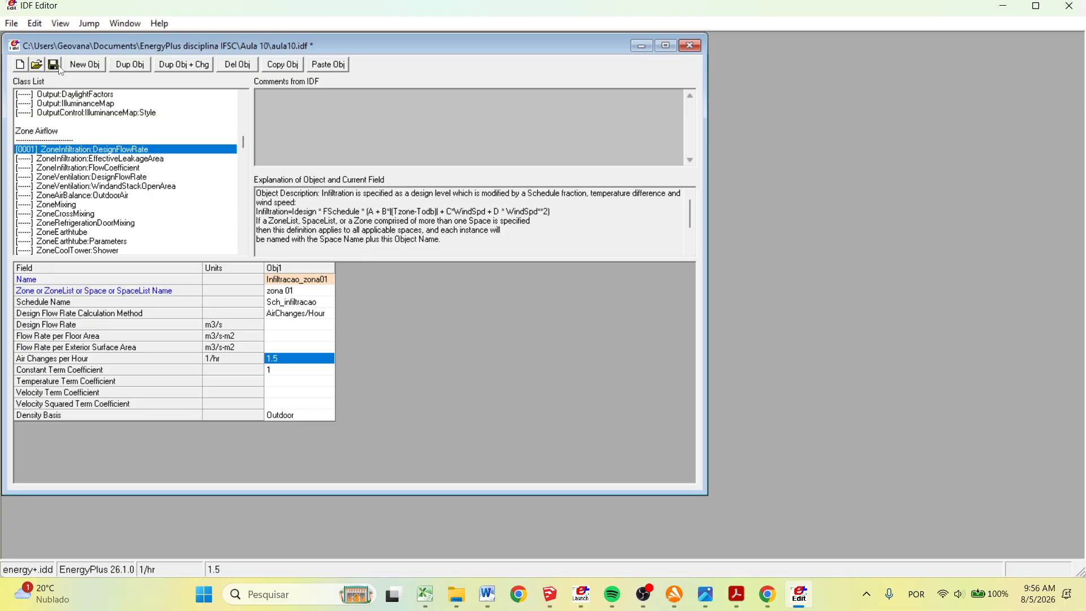
Close the IDF Editor and run the aula10.idf simulation from EP-Launch, dismissing the run status.
{"action": "left_click", "coordinate": [1068, 7]}
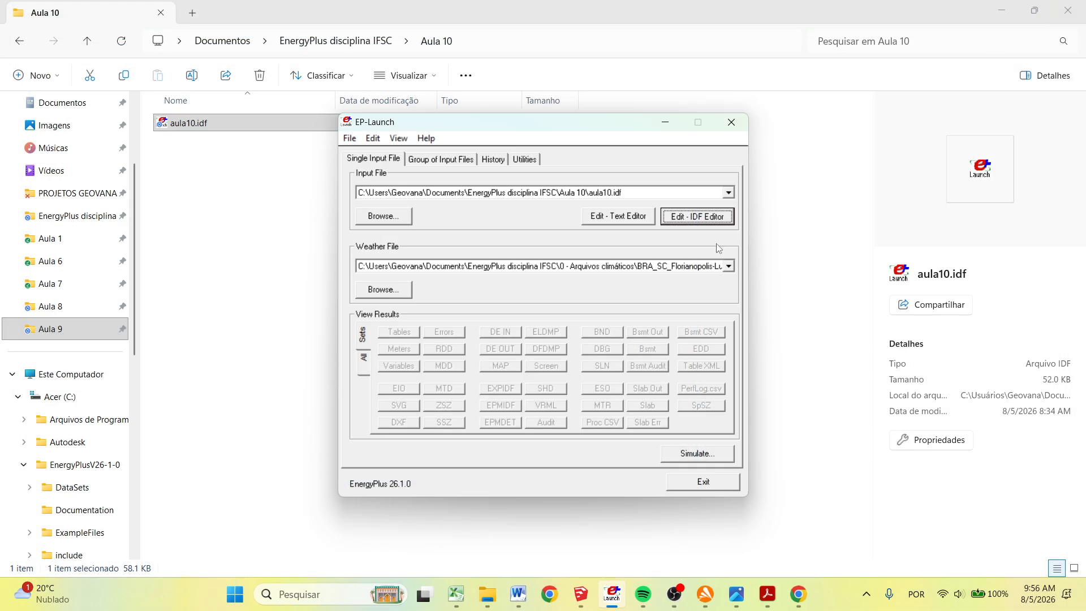
{"action": "left_click", "coordinate": [704, 451]}
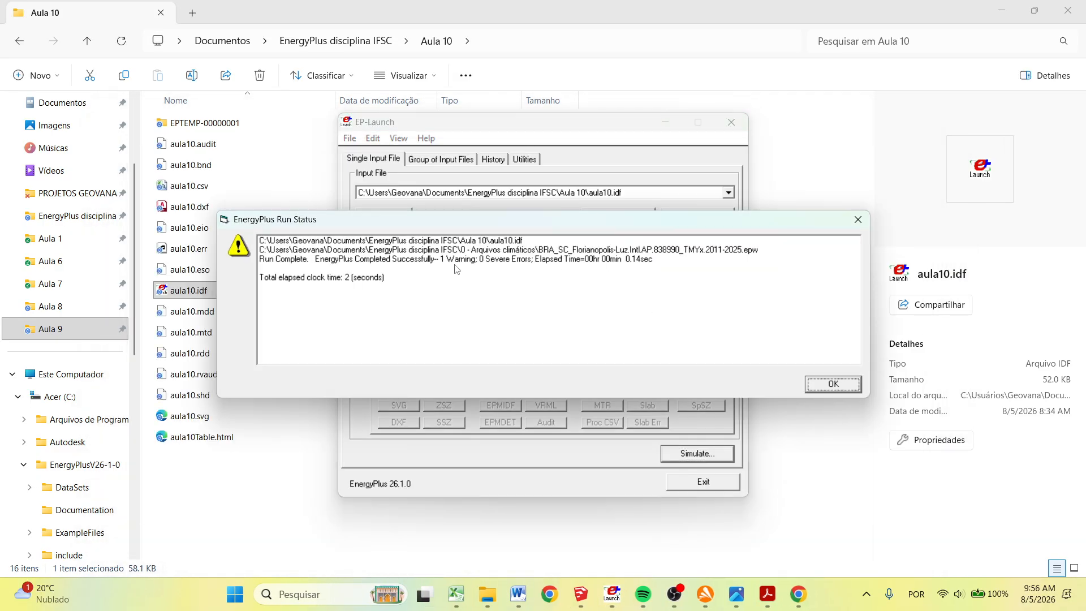
{"action": "left_click", "coordinate": [832, 387]}
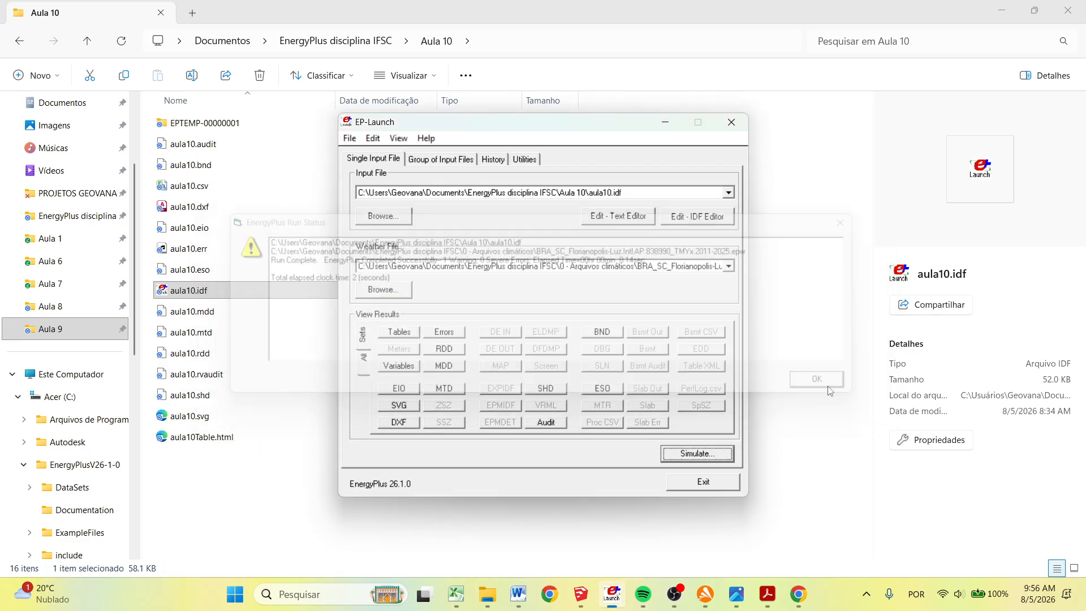
Open the simulation's variables results in Excel, widen the Date/Time column and insert a line chart with markers from A2:C97.
{"action": "left_click", "coordinate": [403, 367]}
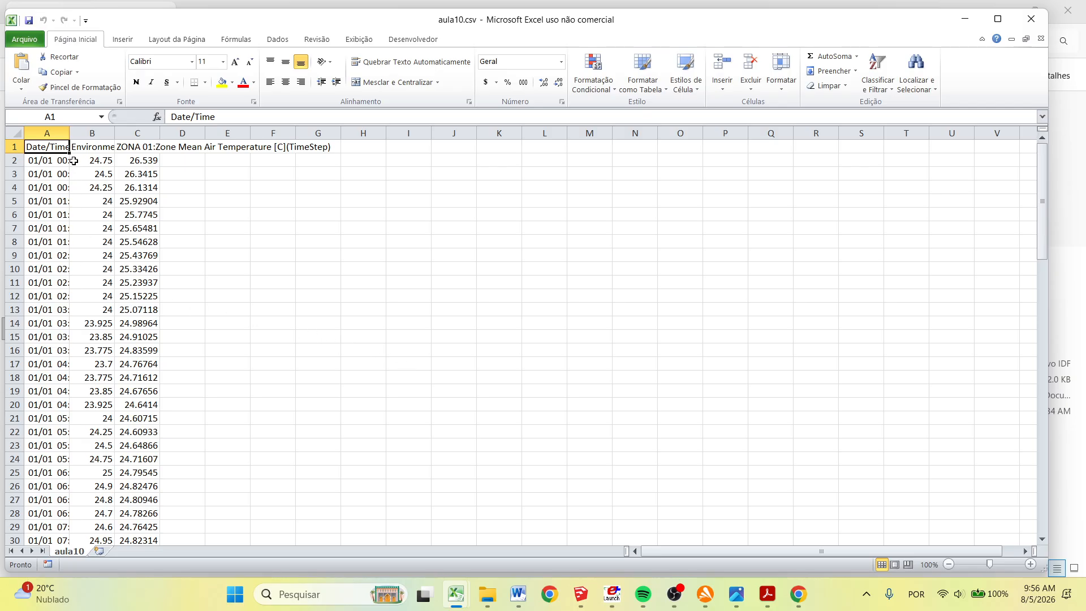
{"action": "left_click_drag", "start_coordinate": [69, 131], "coordinate": [103, 132]}
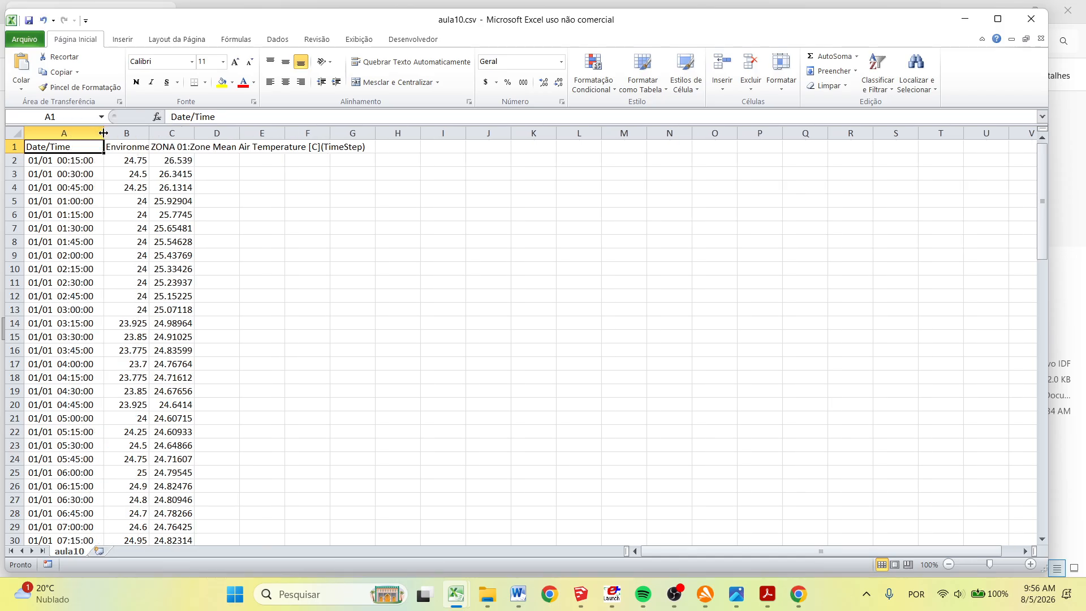
{"action": "left_click_drag", "start_coordinate": [37, 162], "coordinate": [167, 509]}
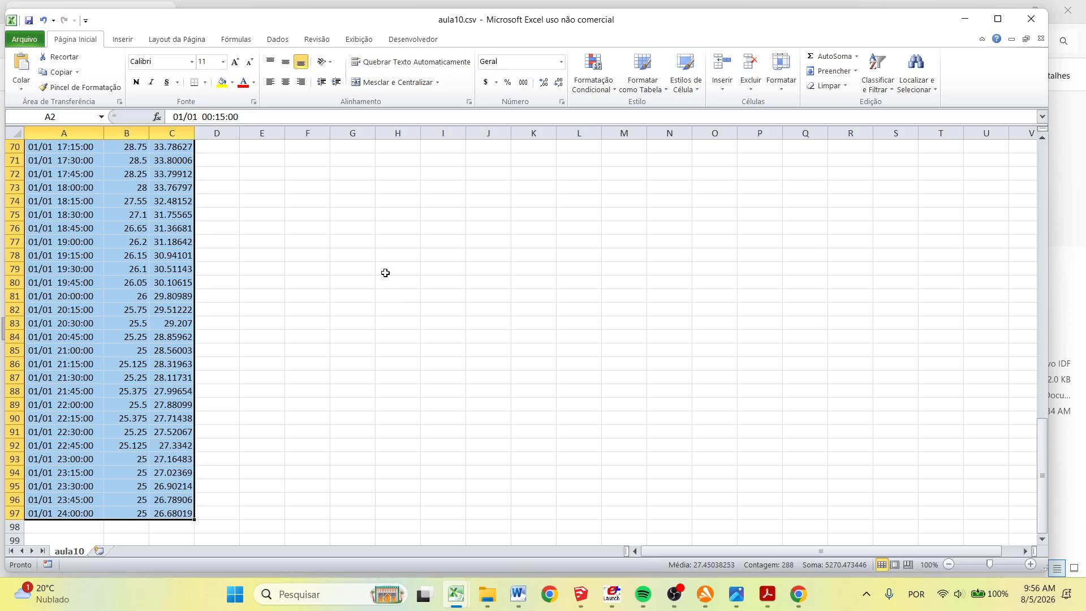
{"action": "left_click", "coordinate": [123, 39]}
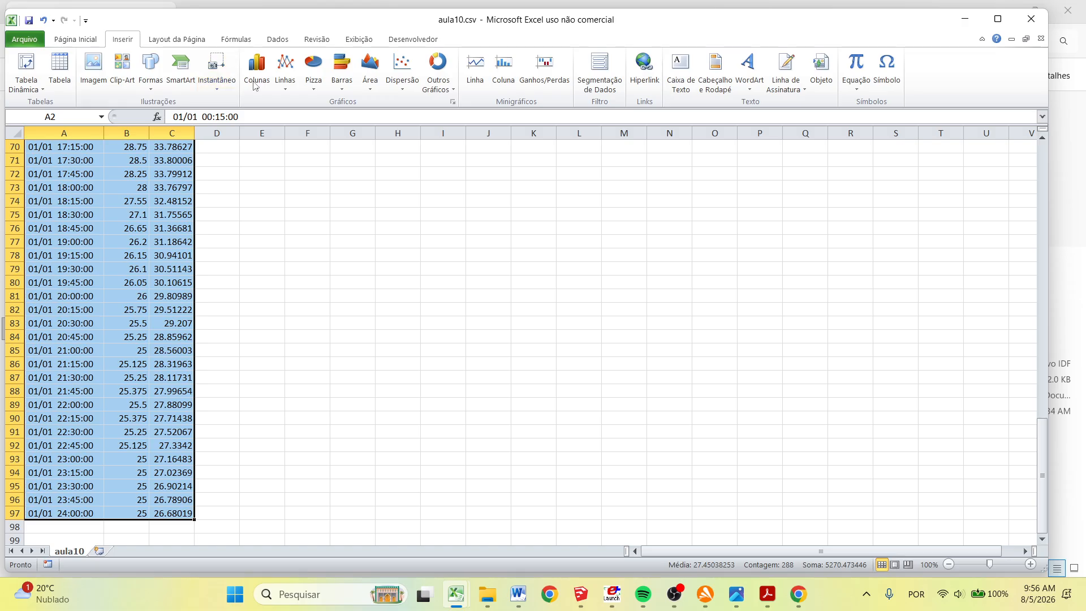
{"action": "left_click", "coordinate": [276, 88]}
{"action": "left_click", "coordinate": [293, 168]}
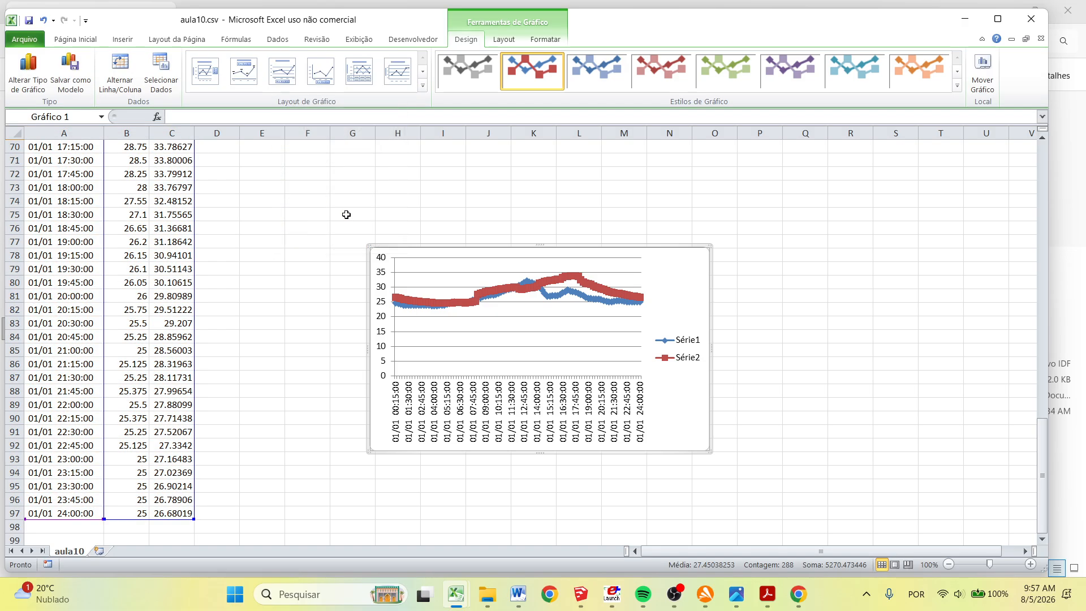
Move the temperature chart beside the data and enlarge it to span about columns D to S and rows 70 to 97.
{"action": "left_click_drag", "start_coordinate": [493, 251], "coordinate": [356, 154]}
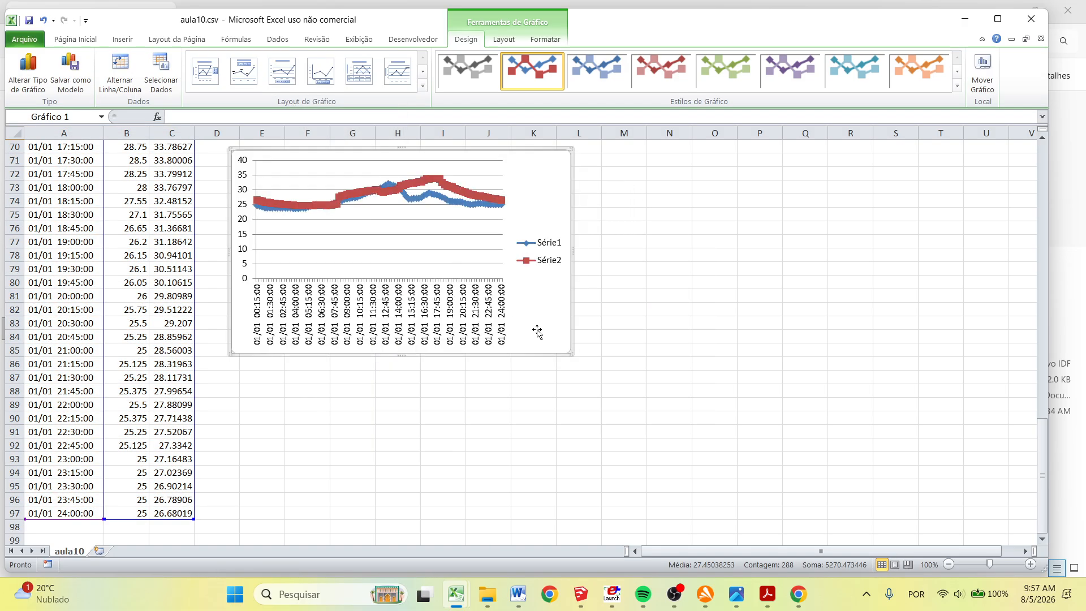
{"action": "left_click_drag", "start_coordinate": [573, 356], "coordinate": [910, 522]}
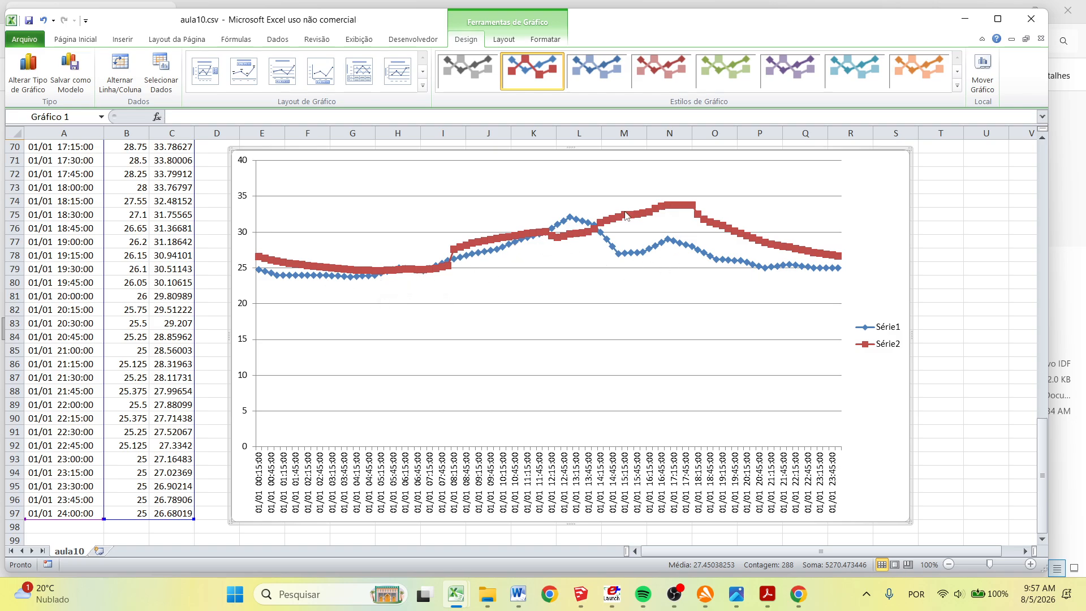
{"action": "mouse_move", "coordinate": [678, 208]}
Enter the formula =MÁXIMO(C2,C97) in cell C98 below the zone mean air temperatures.
{"action": "left_click", "coordinate": [174, 525]}
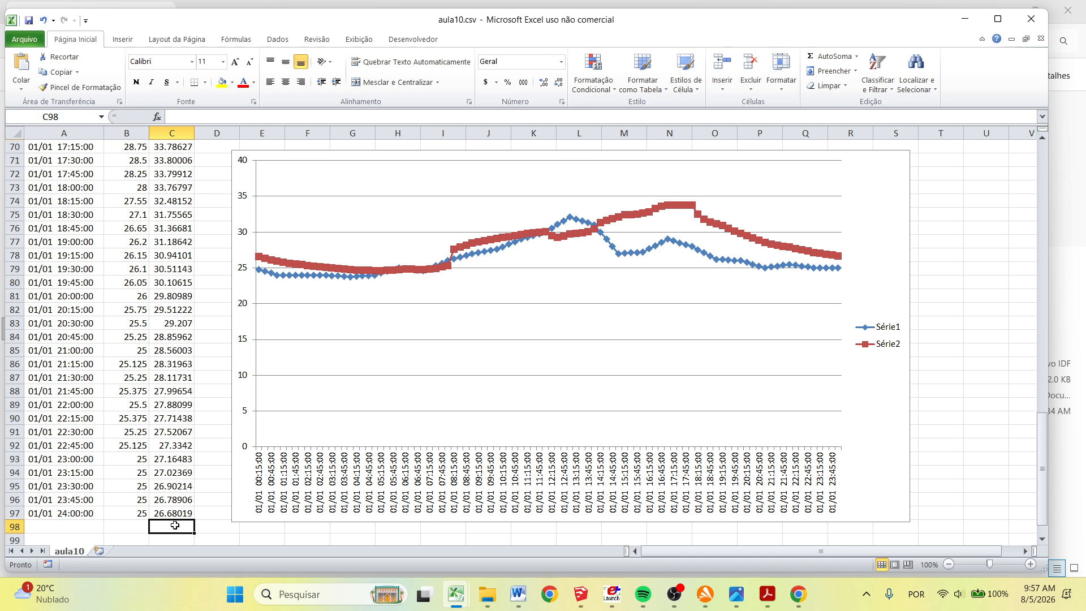
{"action": "type", "text": "=m"}
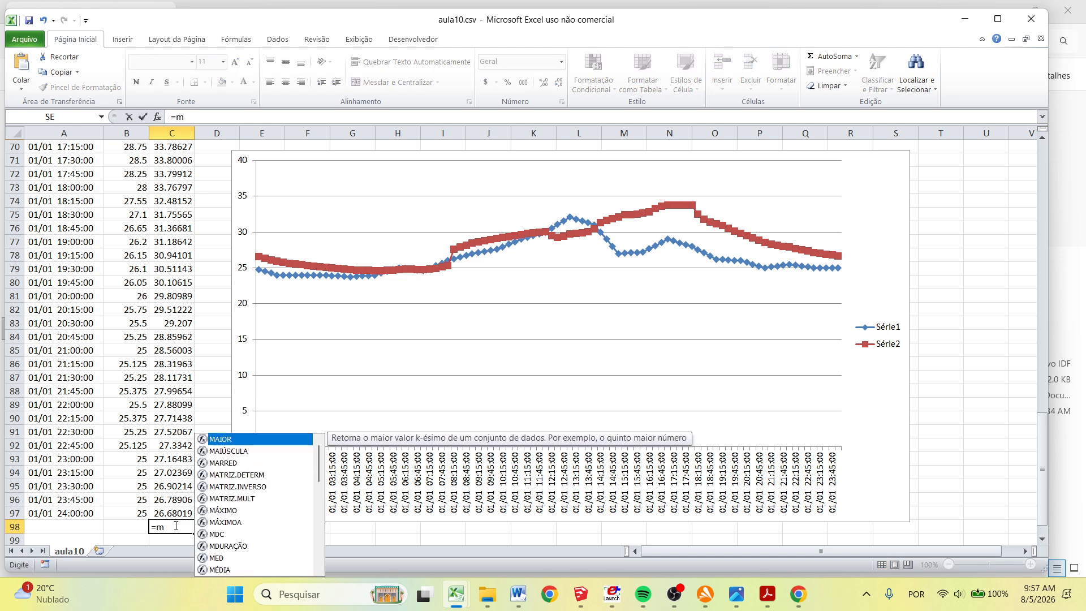
{"action": "type", "text": "áximo("}
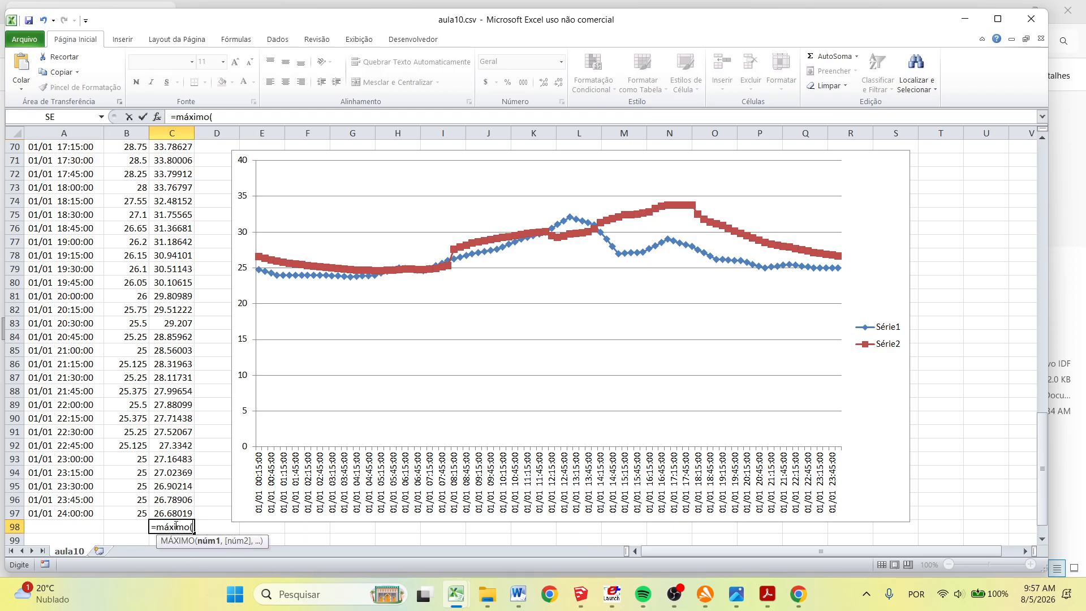
{"action": "type", "text": "c"}
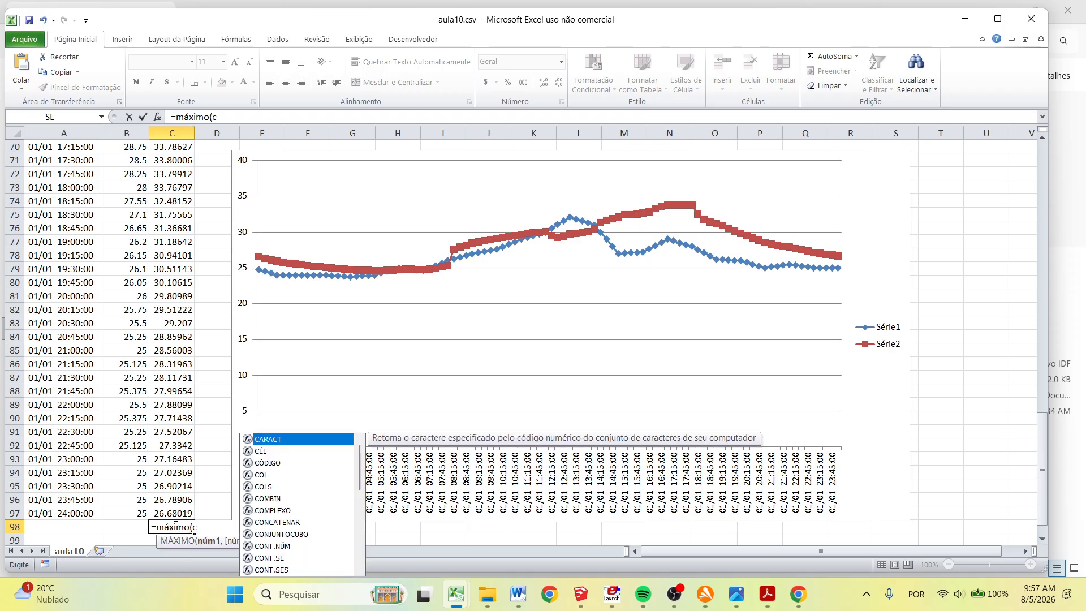
{"action": "type", "text": "2"}
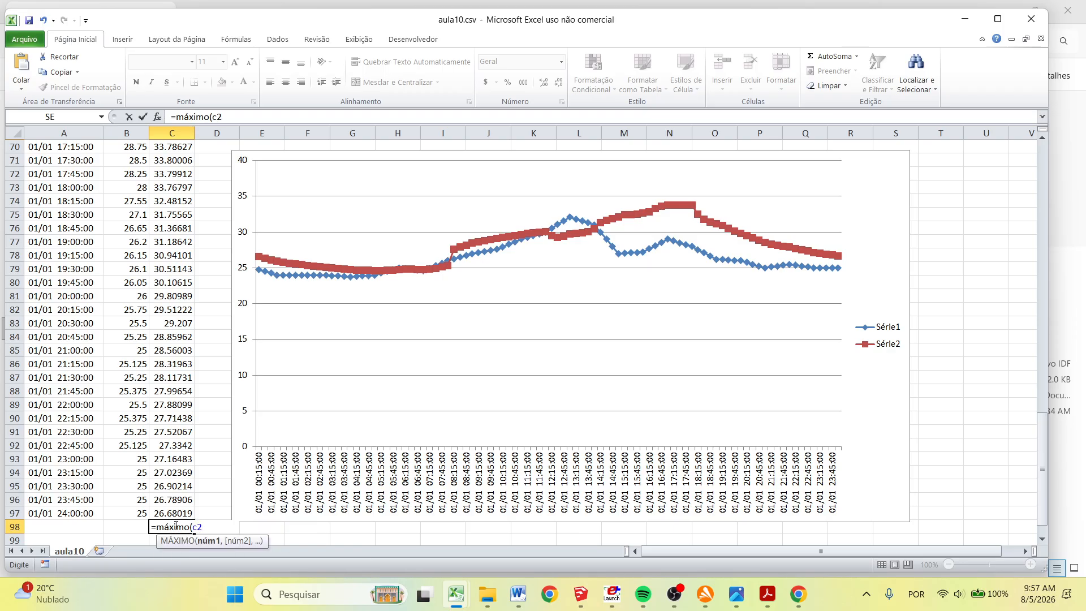
{"action": "type", "text": ",c97"}
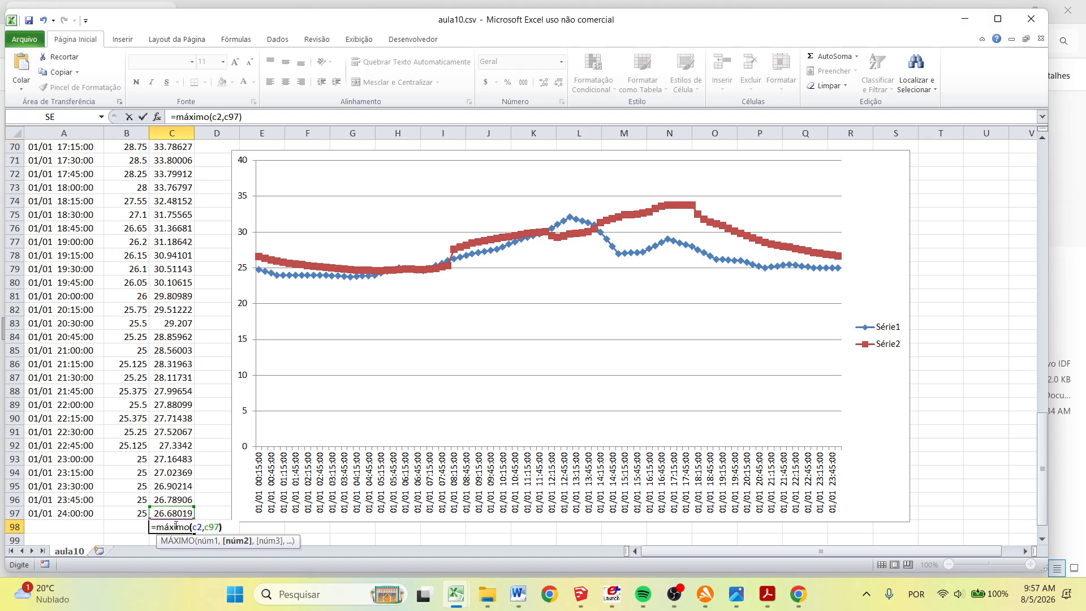
{"action": "key", "text": "Return"}
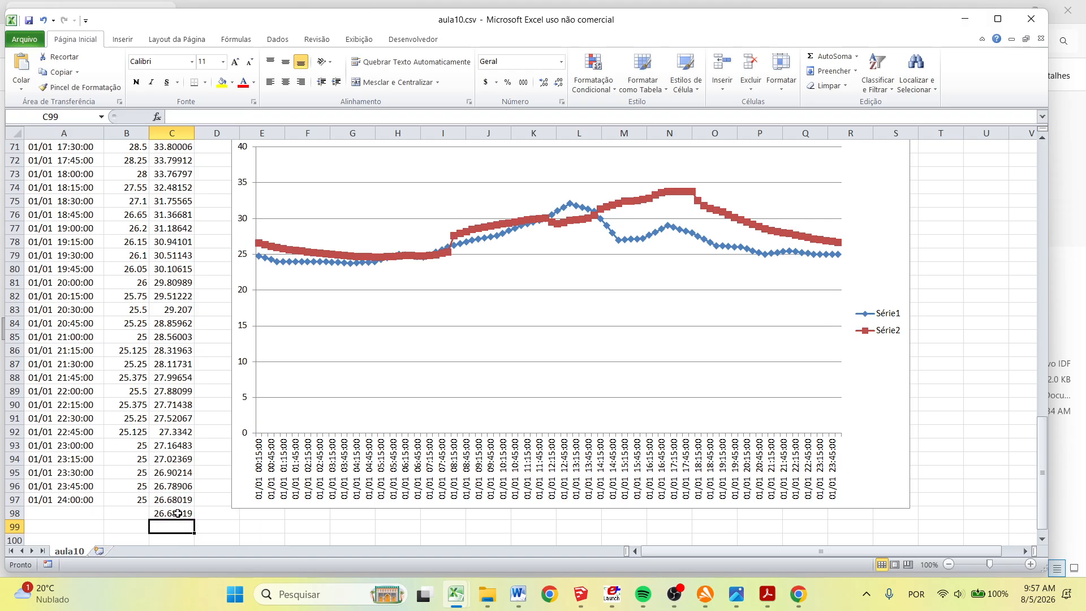
Correct the formula in cell C98 to =MÁXIMO(C2:C97) so it covers the whole range of zone temperatures.
{"action": "left_click", "coordinate": [177, 513]}
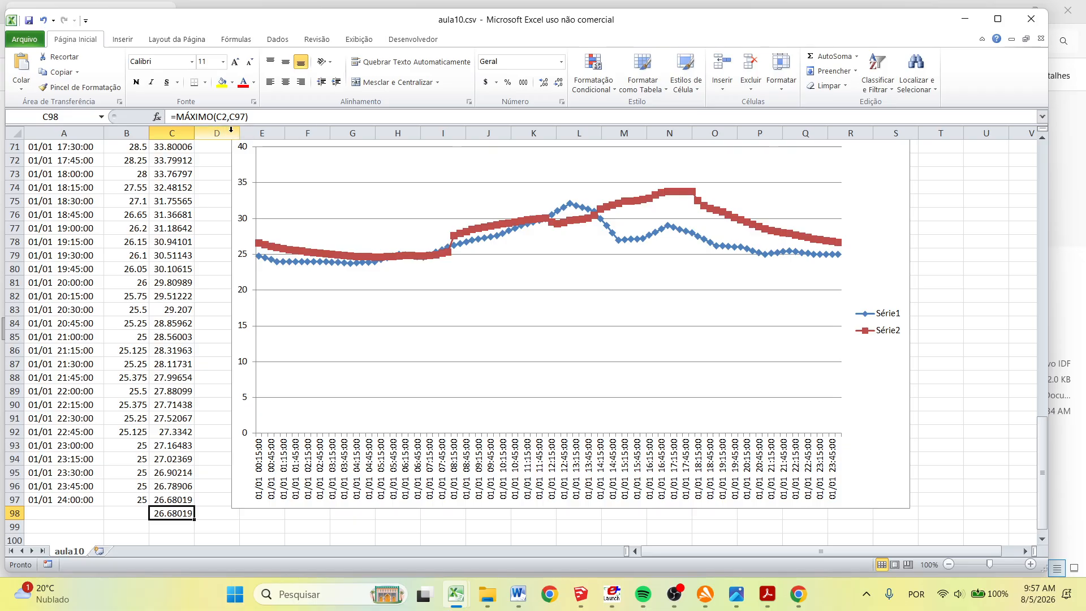
{"action": "left_click", "coordinate": [228, 117]}
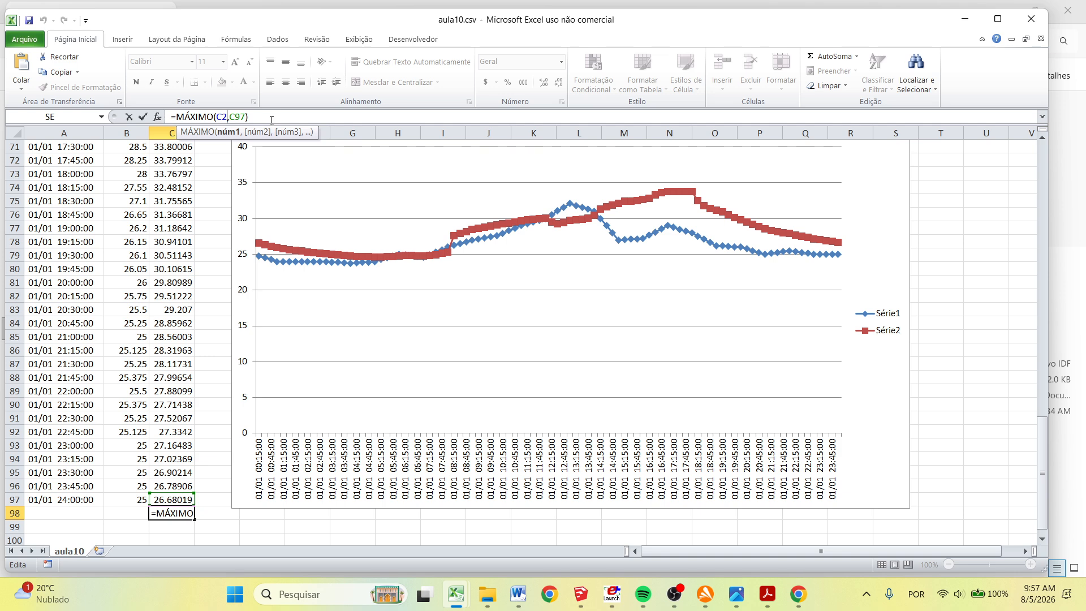
{"action": "left_click", "coordinate": [230, 116]}
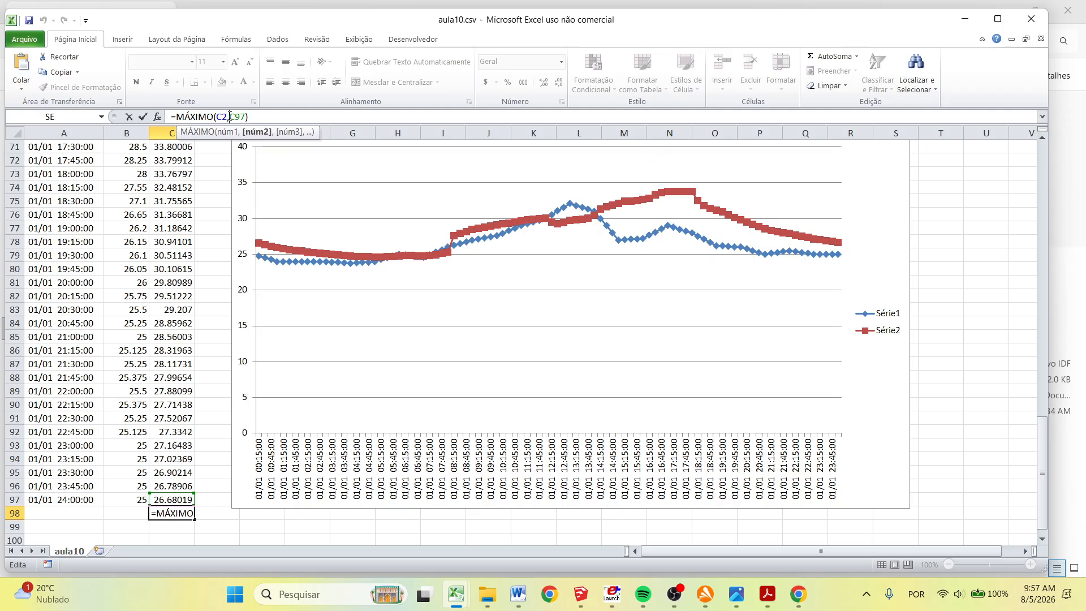
{"action": "key", "text": "BackSpace"}
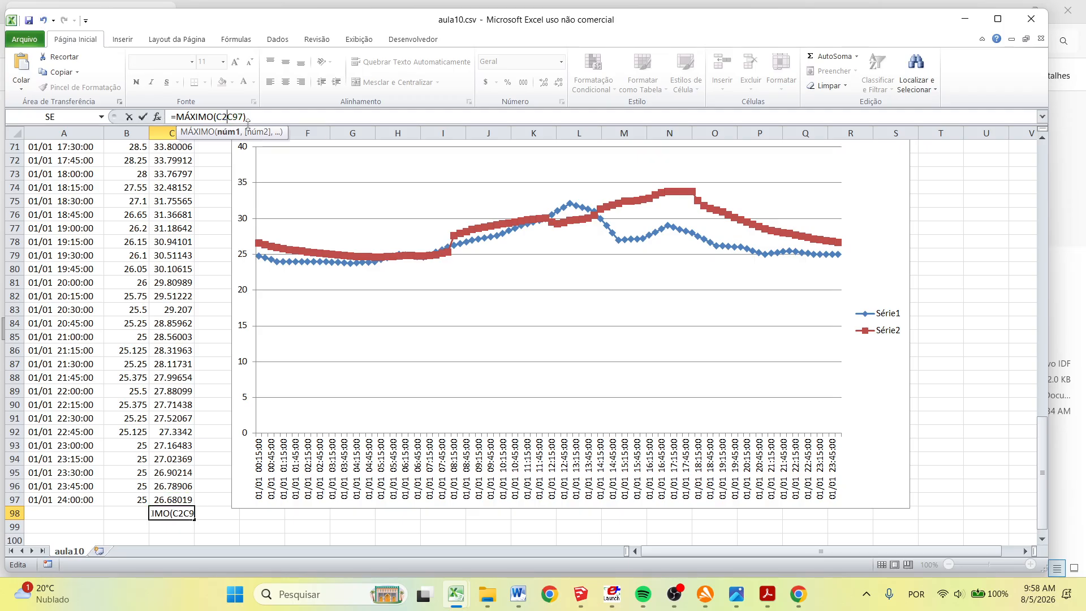
{"action": "type", "text": ";"}
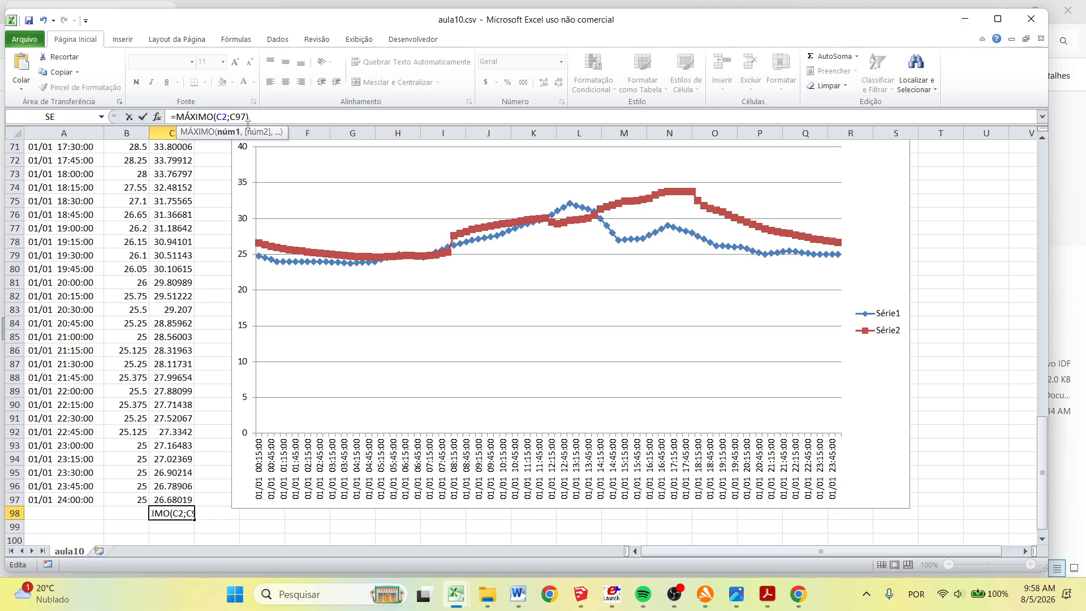
{"action": "type", "text": "-"}
{"action": "key", "text": "BackSpace"}
{"action": "key", "text": "BackSpace"}
{"action": "type", "text": ":"}
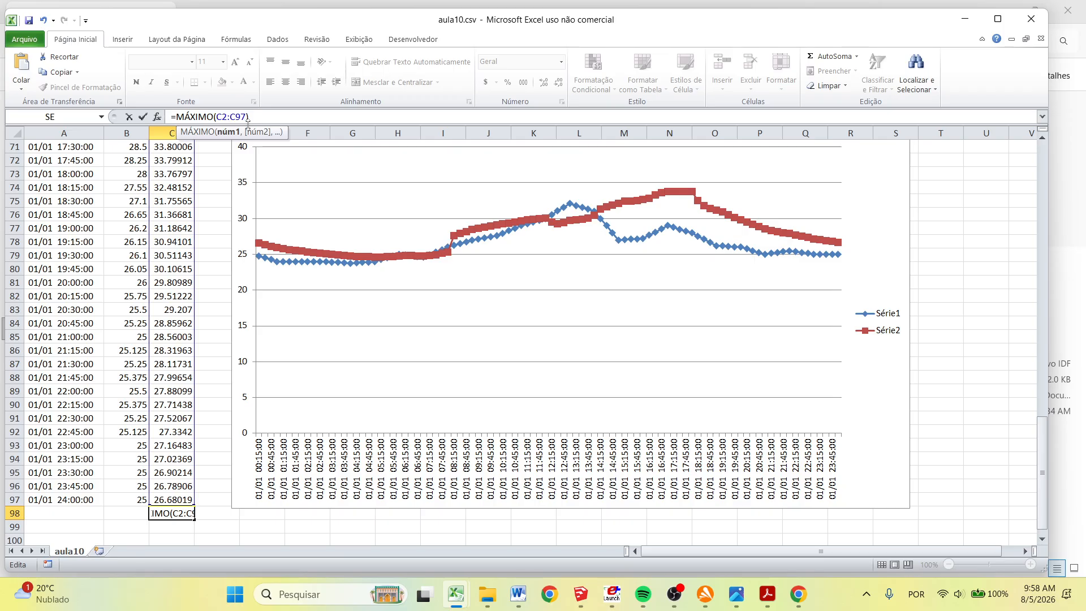
{"action": "key", "text": "Return"}
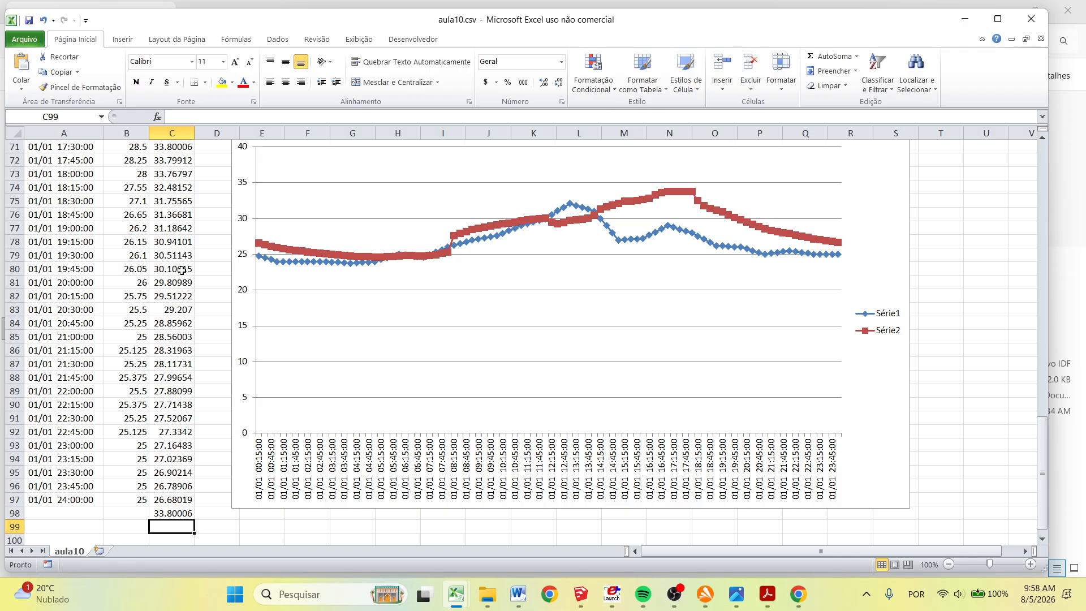
Highlight the 01/01 17:30:00 row, cells A71 to C71, with a yellow fill.
{"action": "left_click_drag", "start_coordinate": [170, 146], "coordinate": [89, 150]}
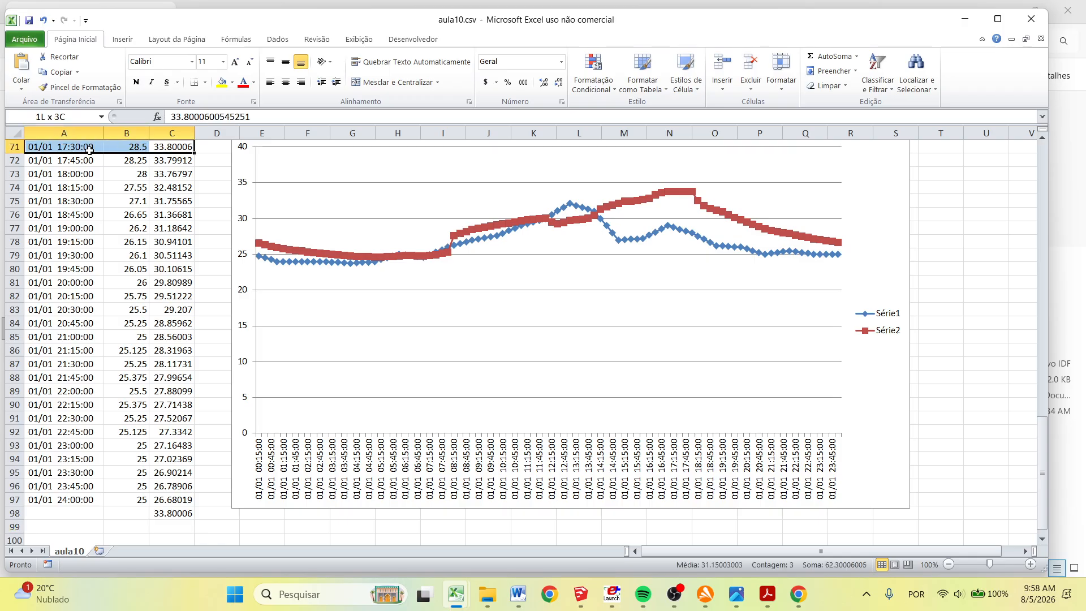
{"action": "left_click", "coordinate": [222, 82]}
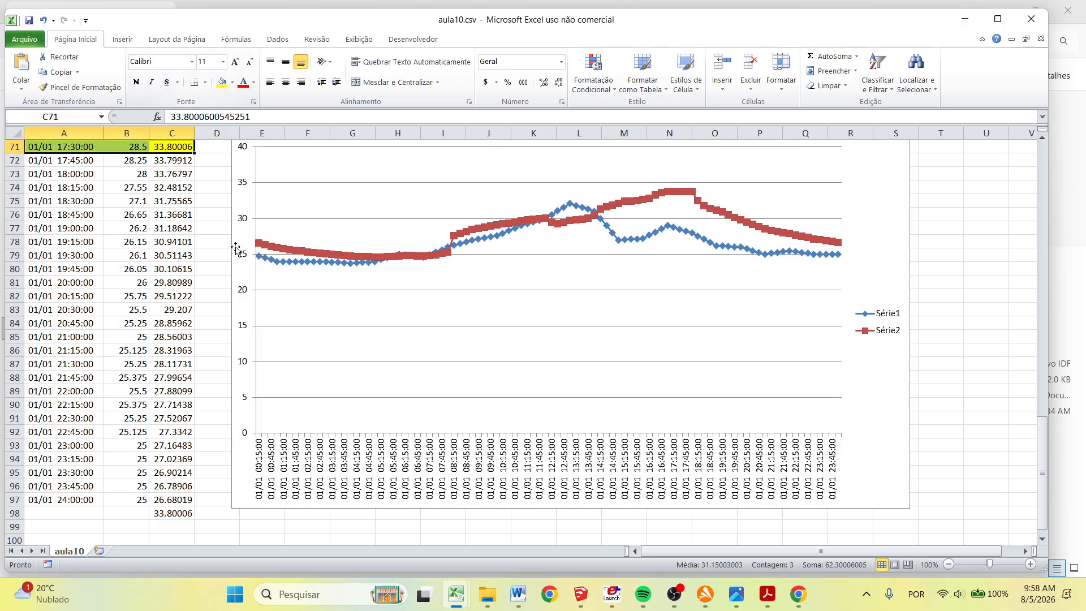
{"action": "left_click", "coordinate": [207, 311]}
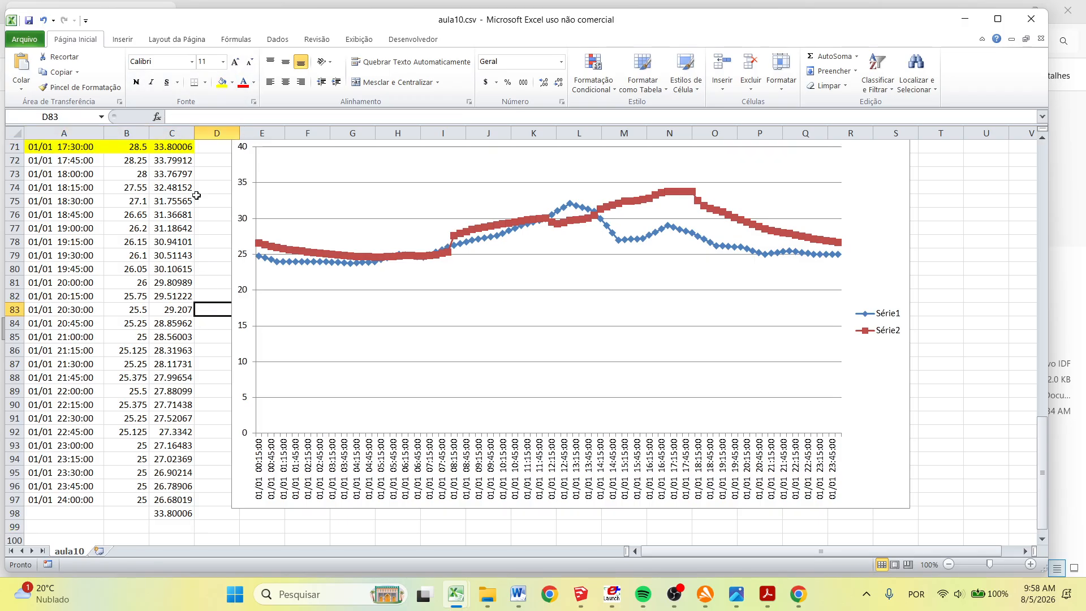